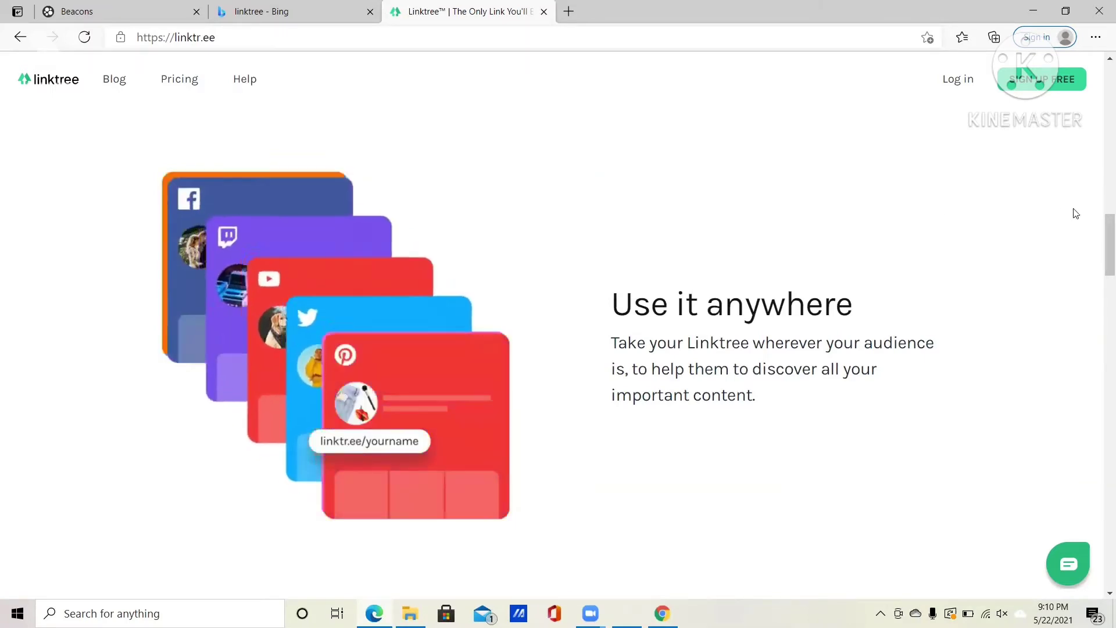
- Look through the Linktree homepage and the Beacons homepage, including the Beacons sections on matching content, building a business and page design
left_click_drag(1100, 239, 1100, 363)
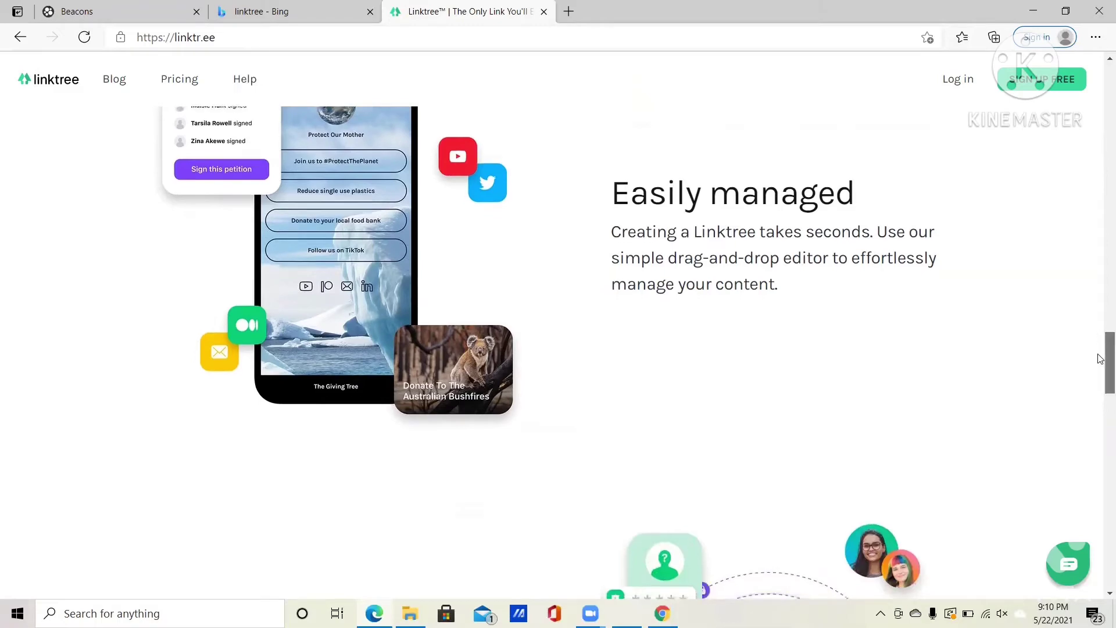
left_click_drag(1107, 357, 1099, 89)
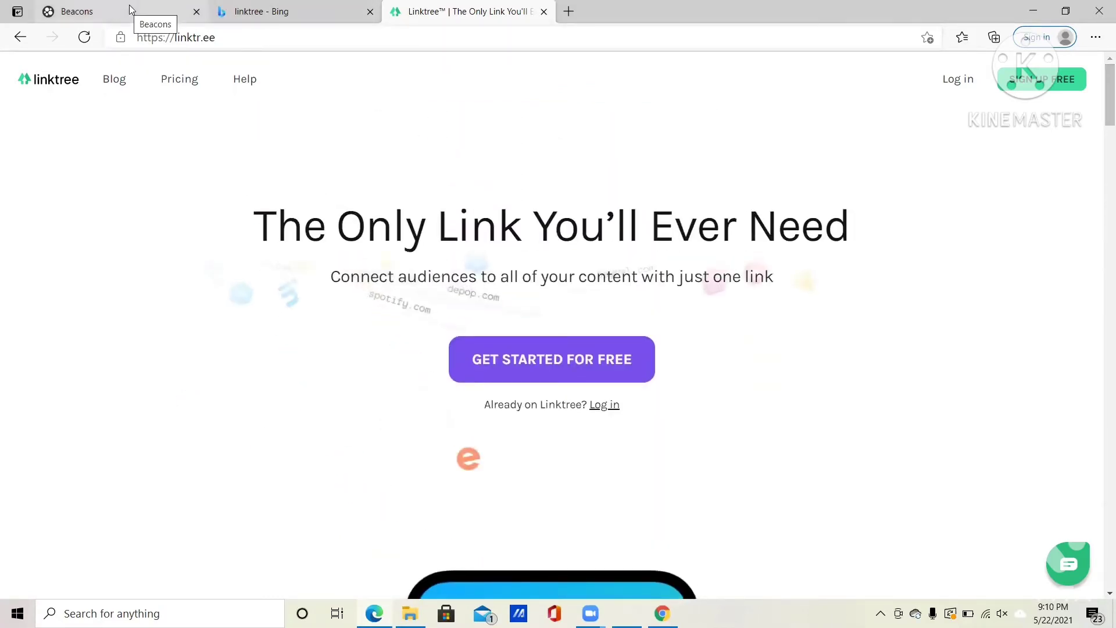
left_click(156, 9)
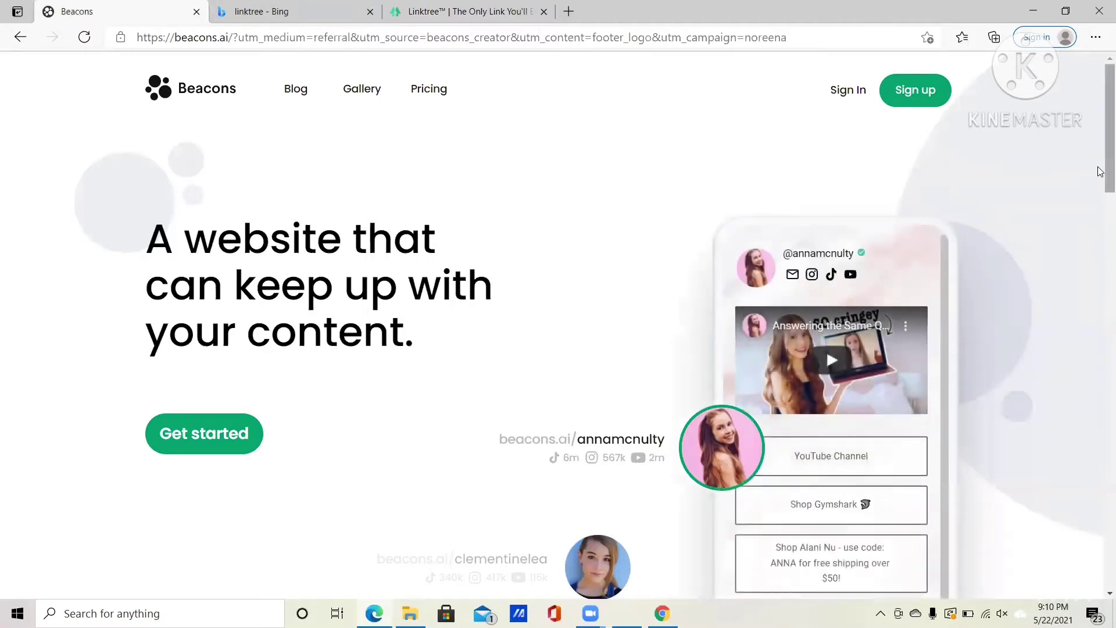
scroll(1099, 200, "down", 2)
scroll(1099, 202, "down", 3)
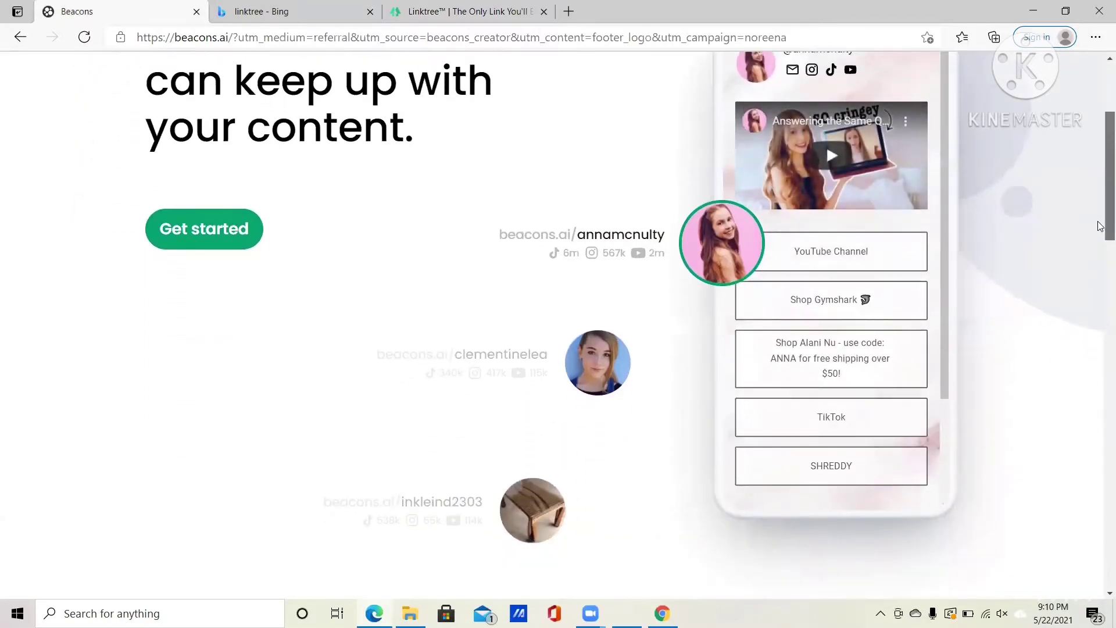
scroll(1100, 245, "down", 5)
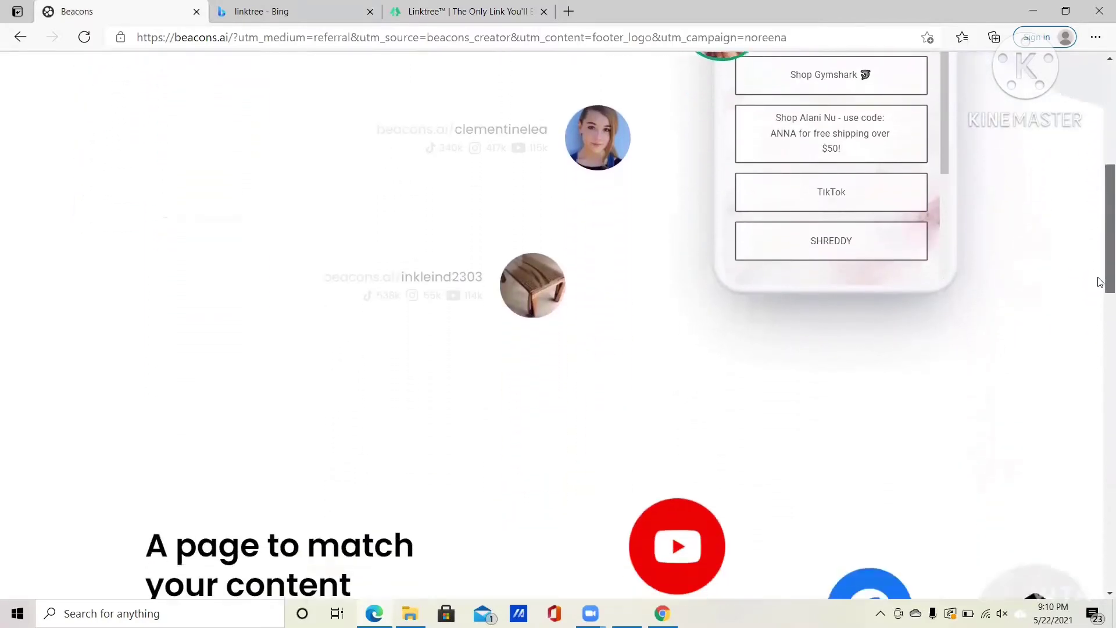
scroll(1097, 325, "down", 9)
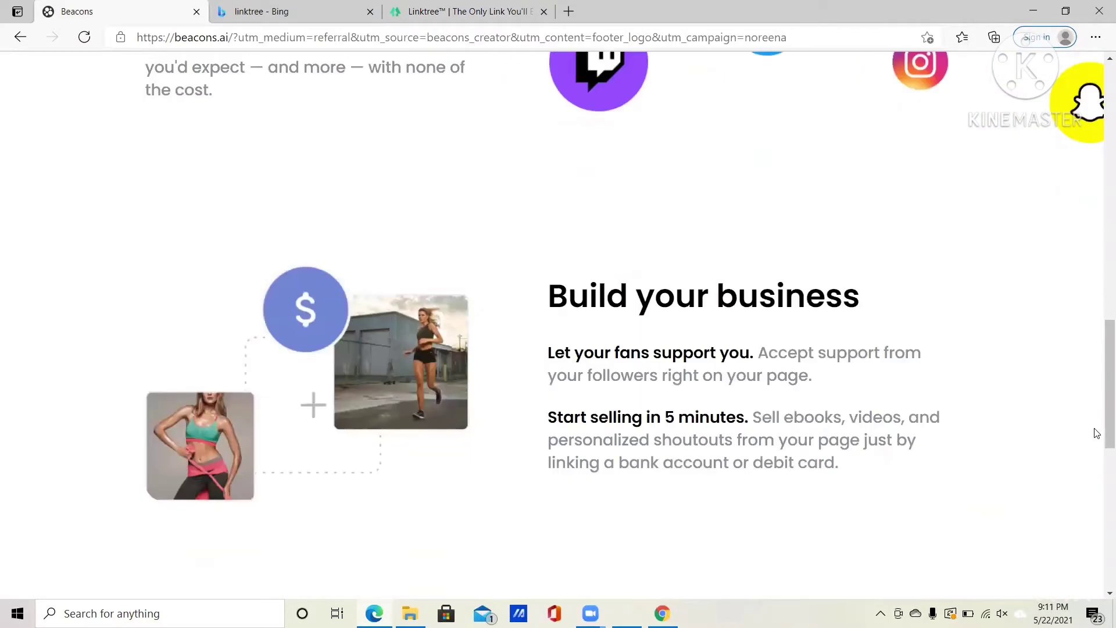
scroll(1101, 418, "down", 6)
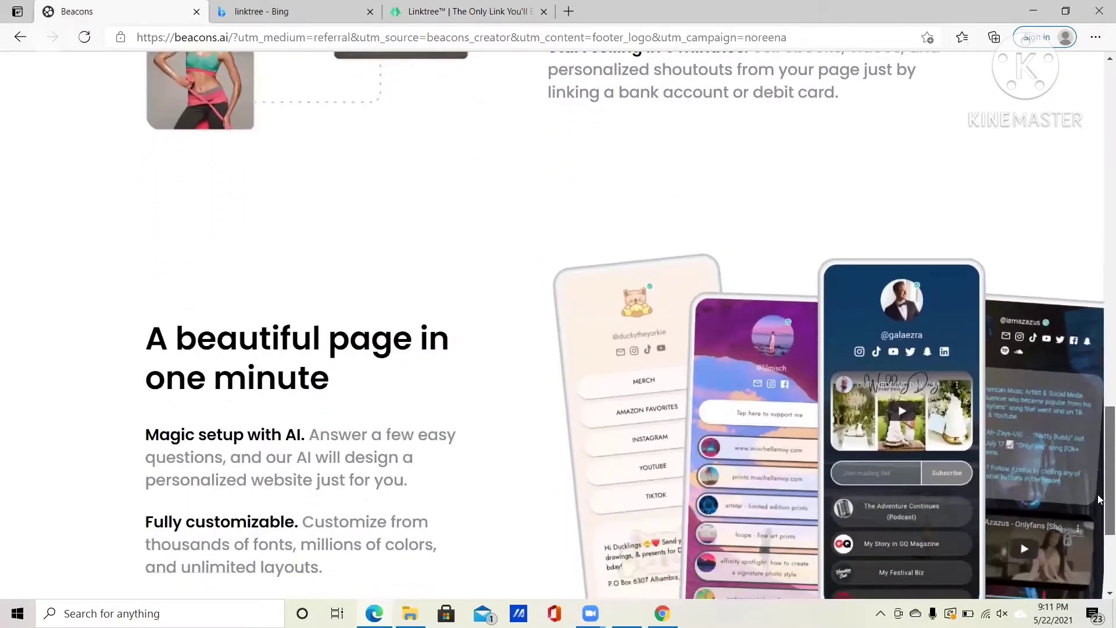
scroll(1099, 506, "down", 1)
scroll(1099, 510, "down", 2)
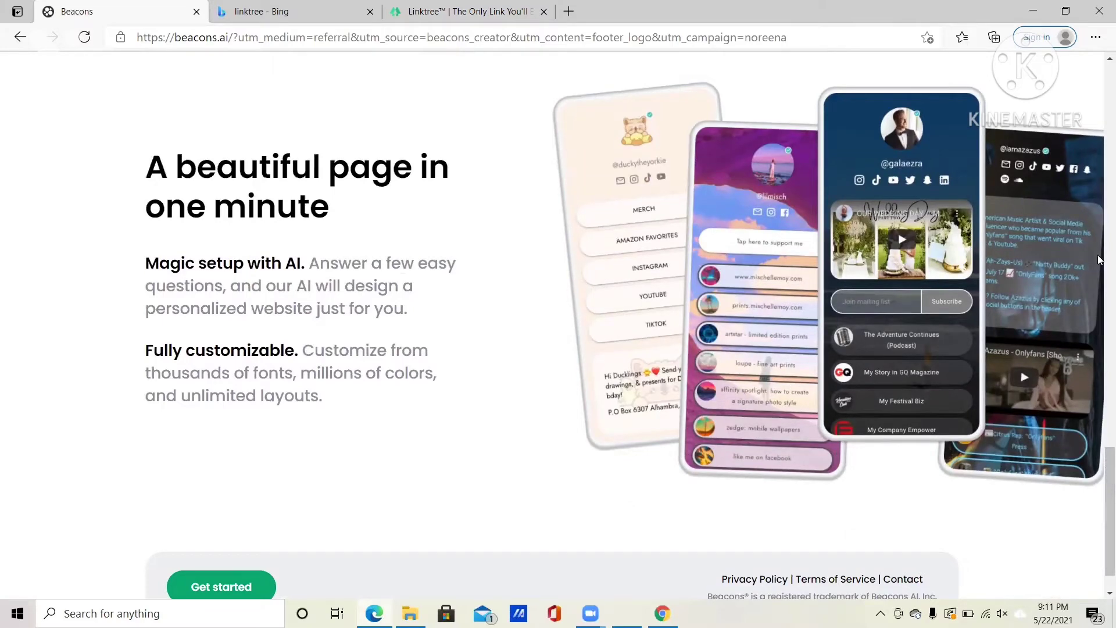
scroll(1101, 523, "down", 1)
scroll(1101, 466, "up", 3)
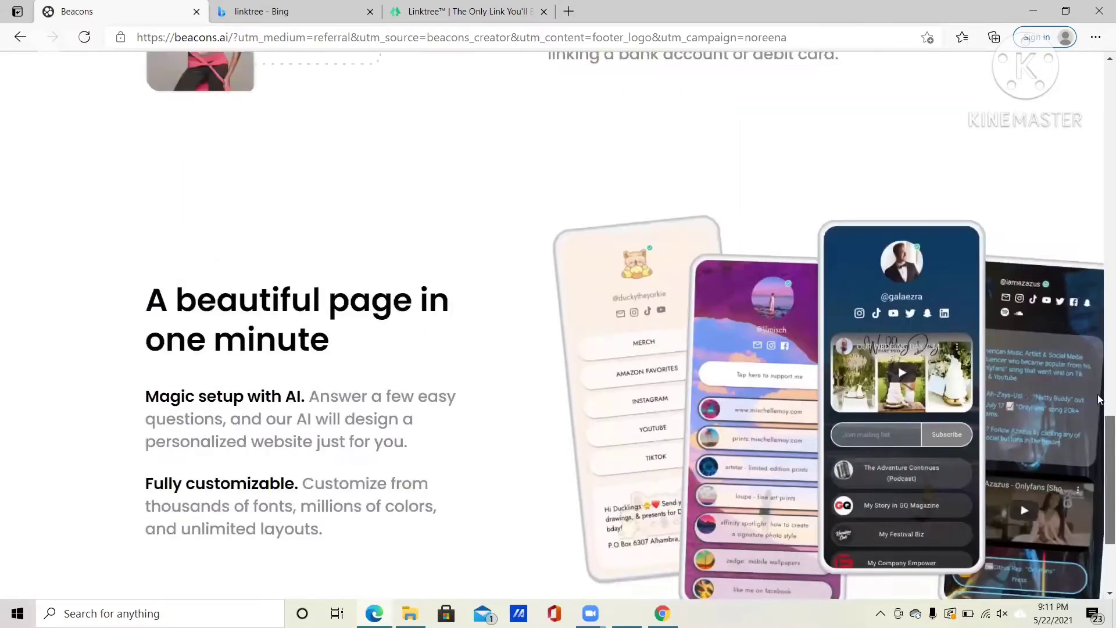
scroll(1099, 349, "up", 15)
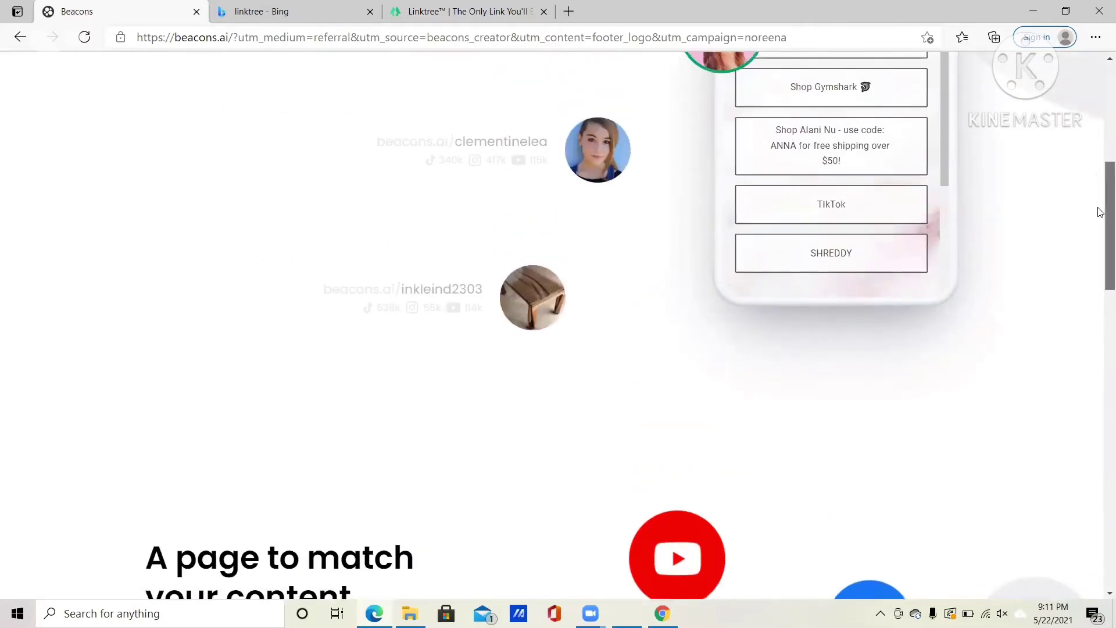
scroll(1101, 213, "up", 7)
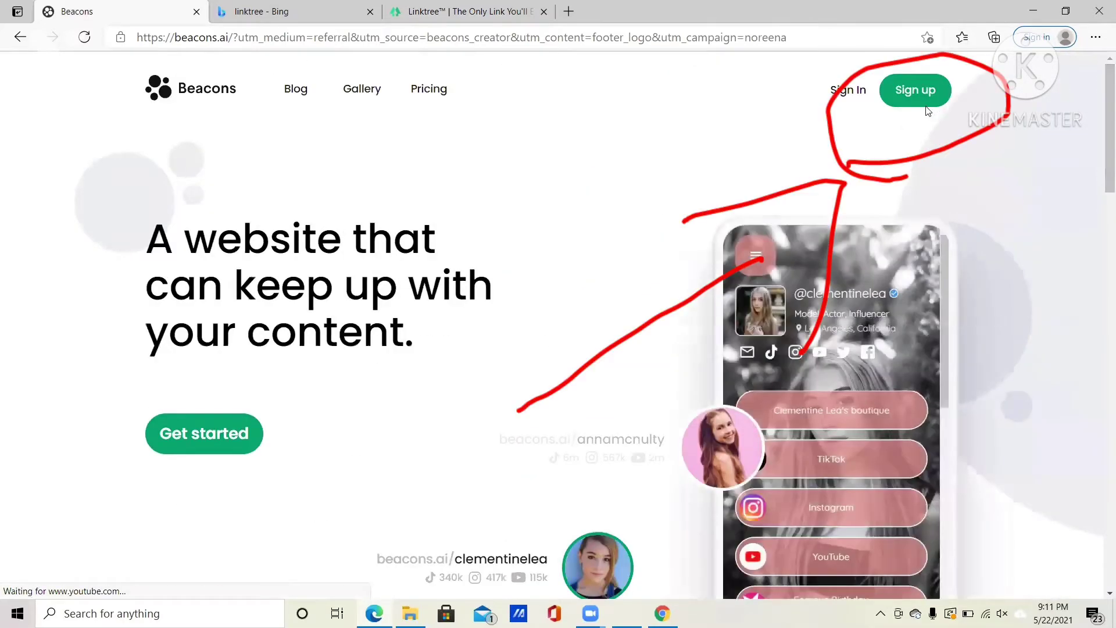
- Start signing up for Beacons and claim a username made of the creator's full name without spaces
left_click(927, 108)
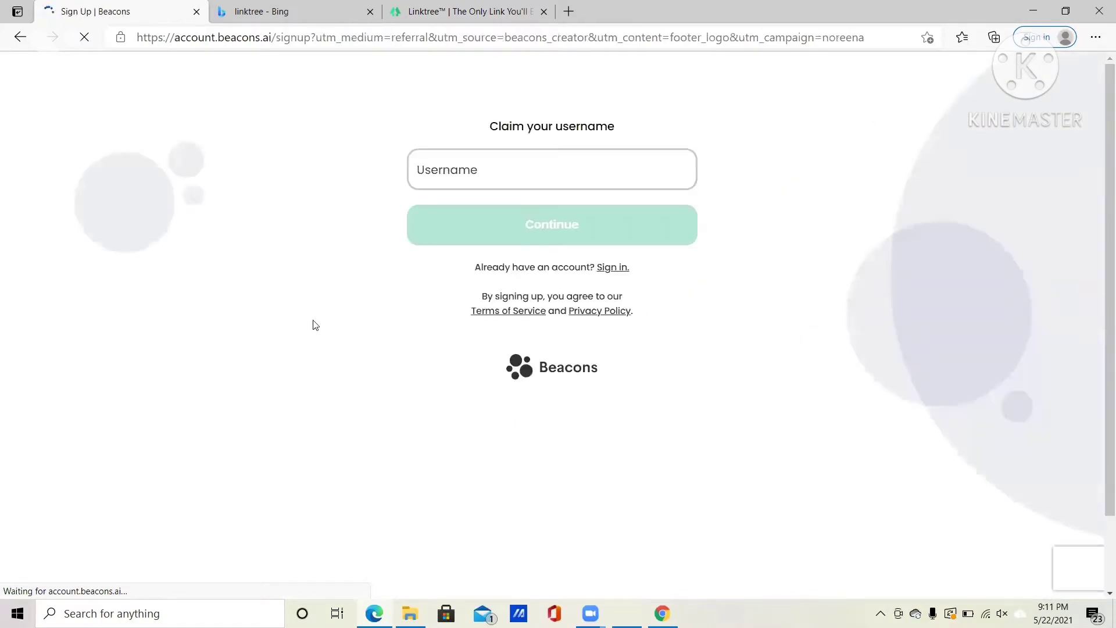
left_click(474, 170)
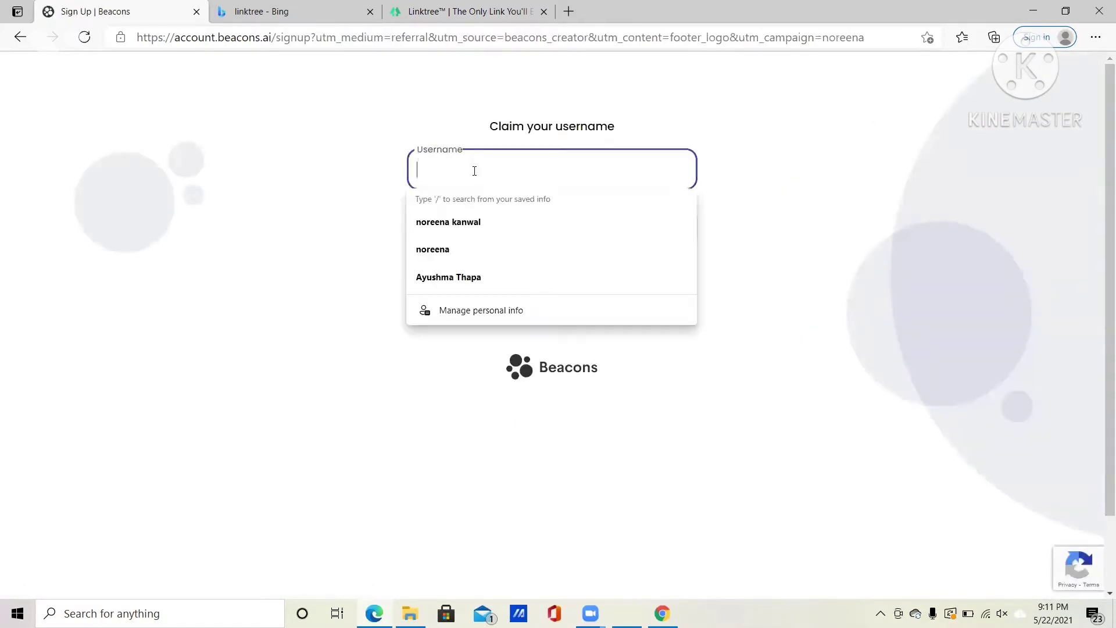
left_click(466, 226)
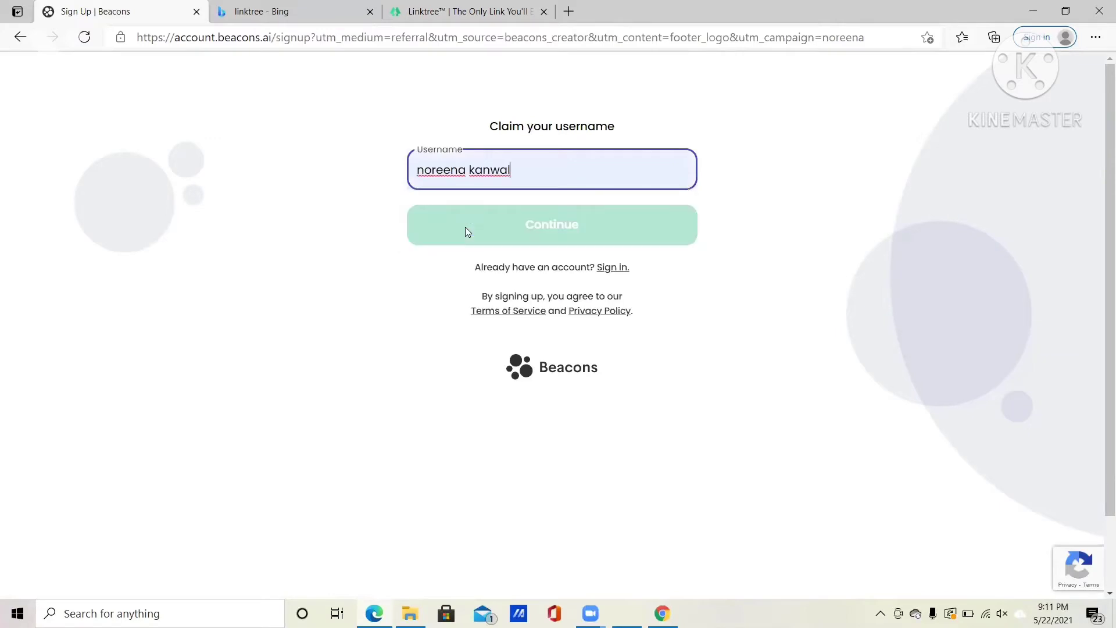
left_click(473, 172)
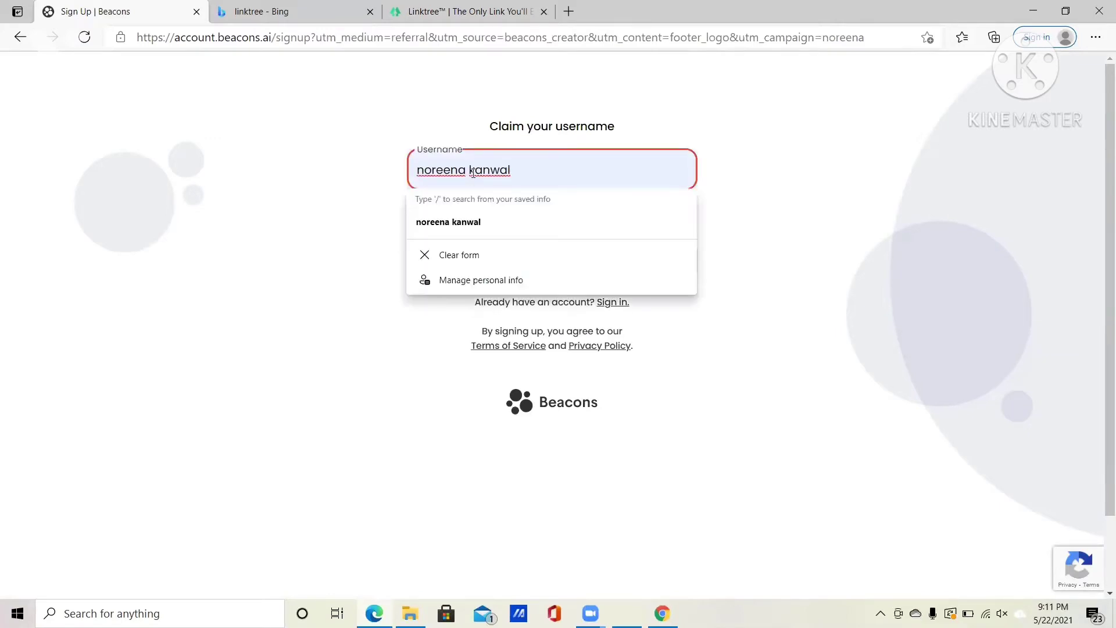
key("BackSpace")
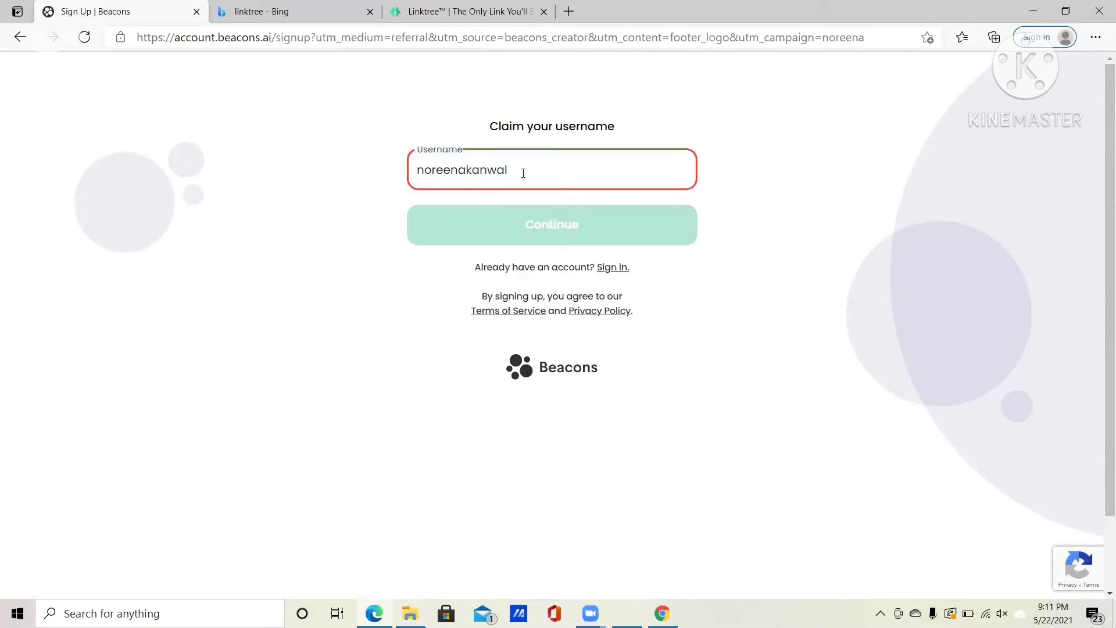
left_click(538, 166)
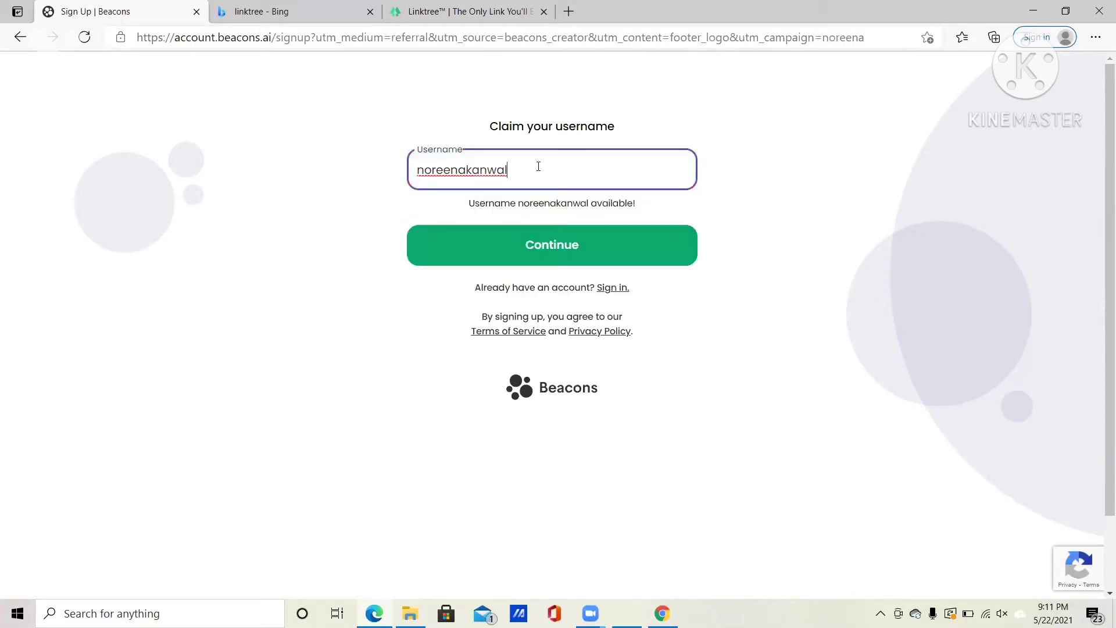
left_click(535, 243)
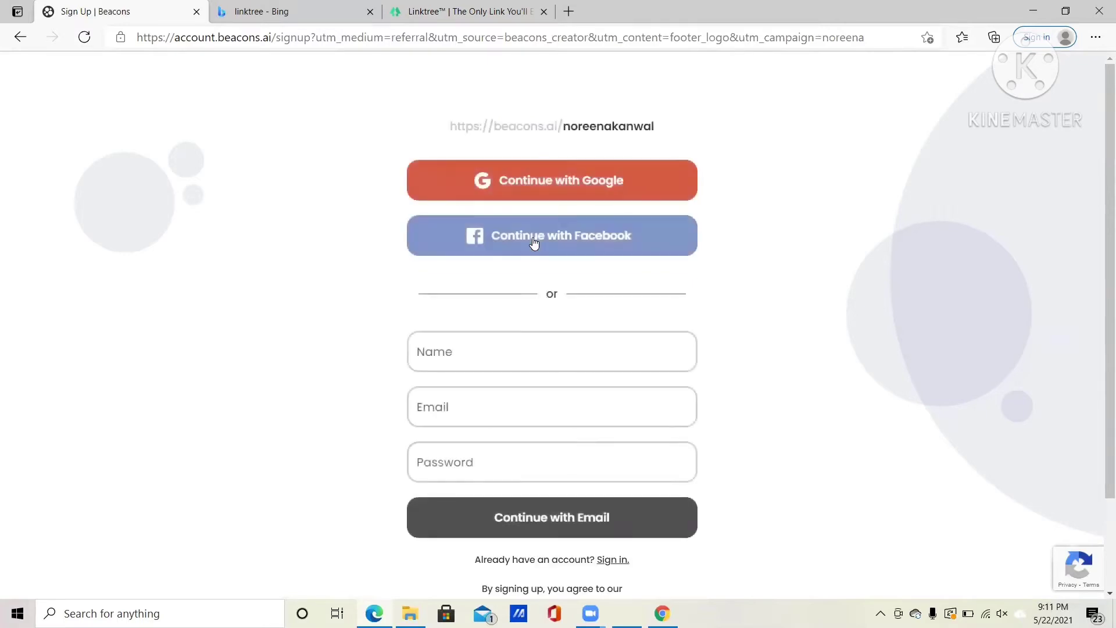
- Try to register by email with the first saved name and email entry and an account password
left_click(473, 331)
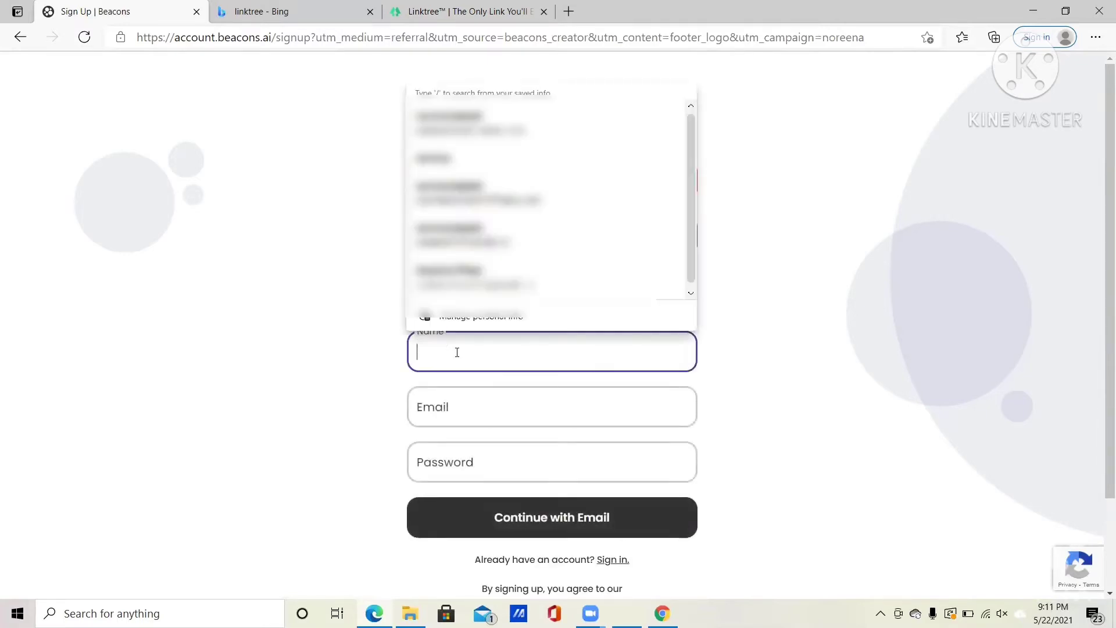
left_click(459, 121)
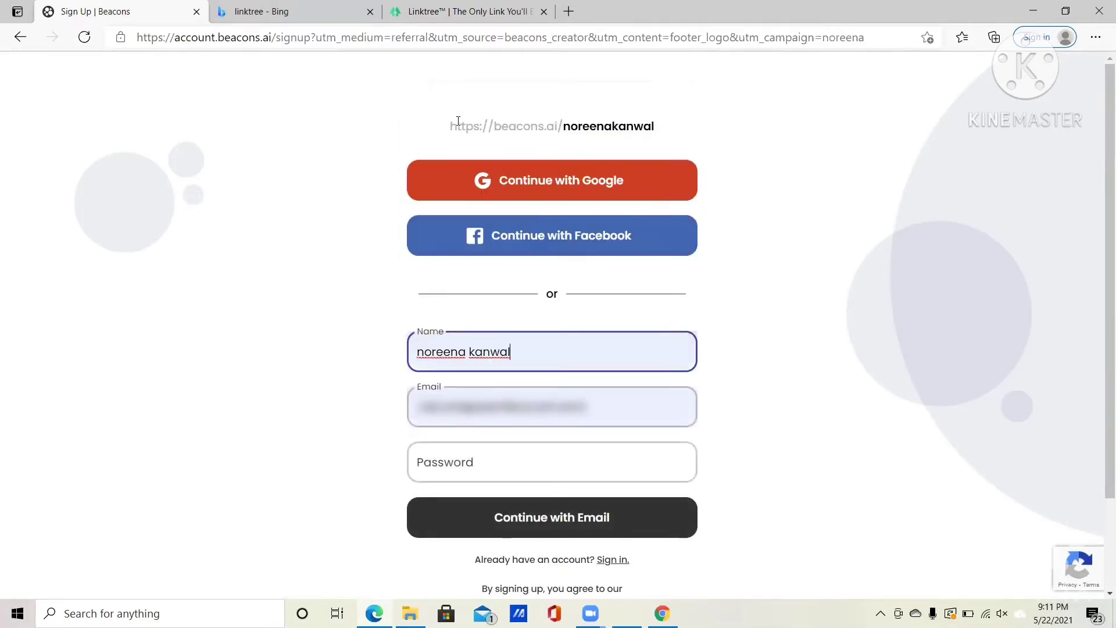
left_click(504, 472)
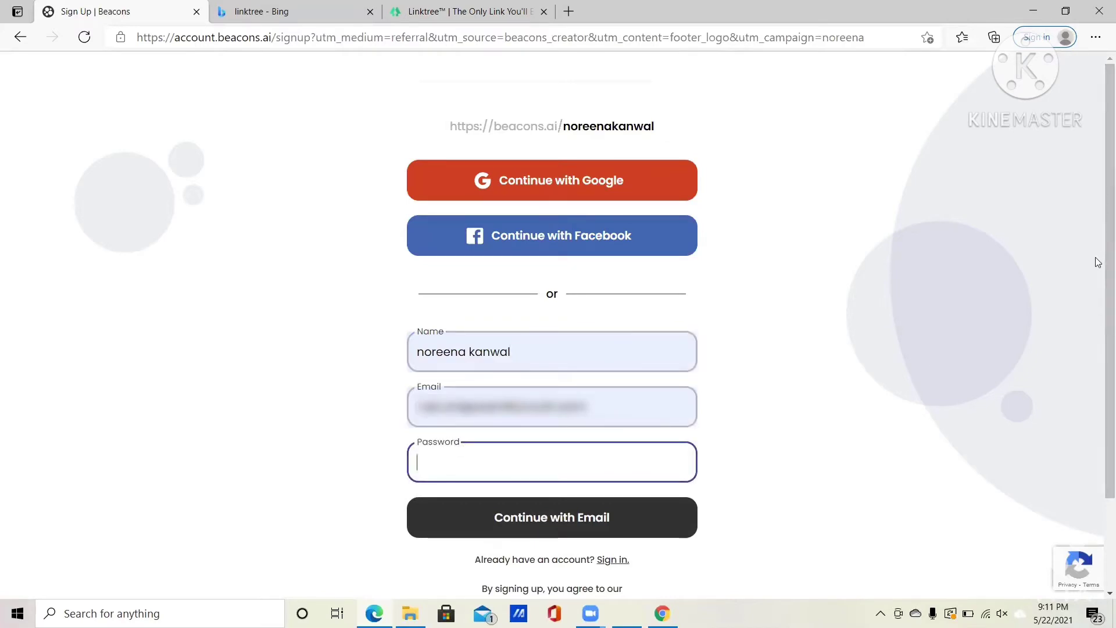
scroll(1100, 291, "down", 1)
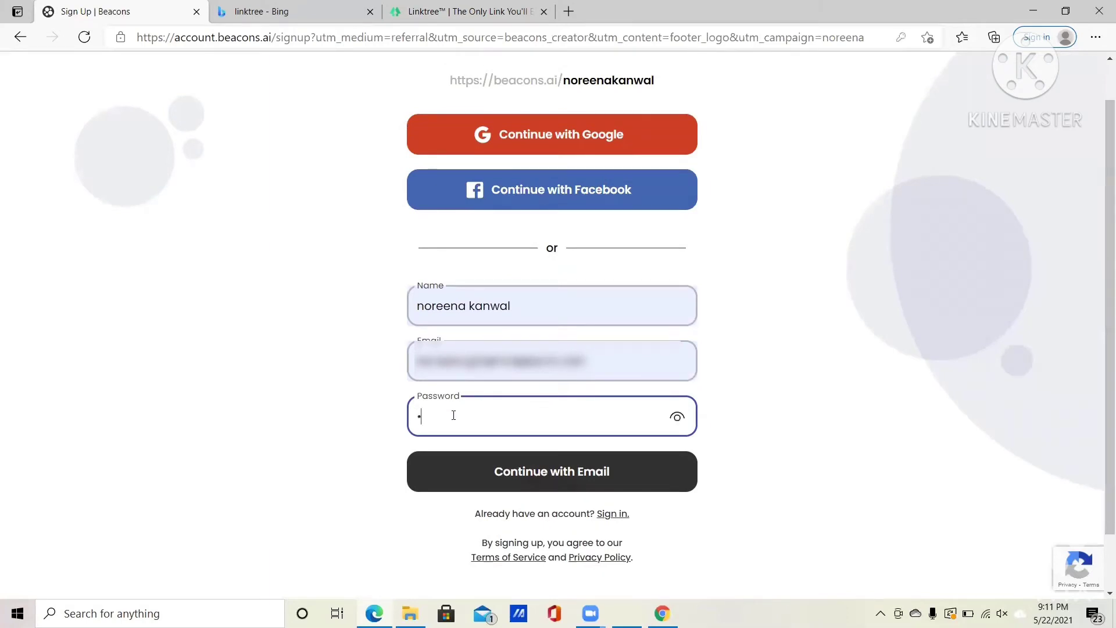
type("•••••••")
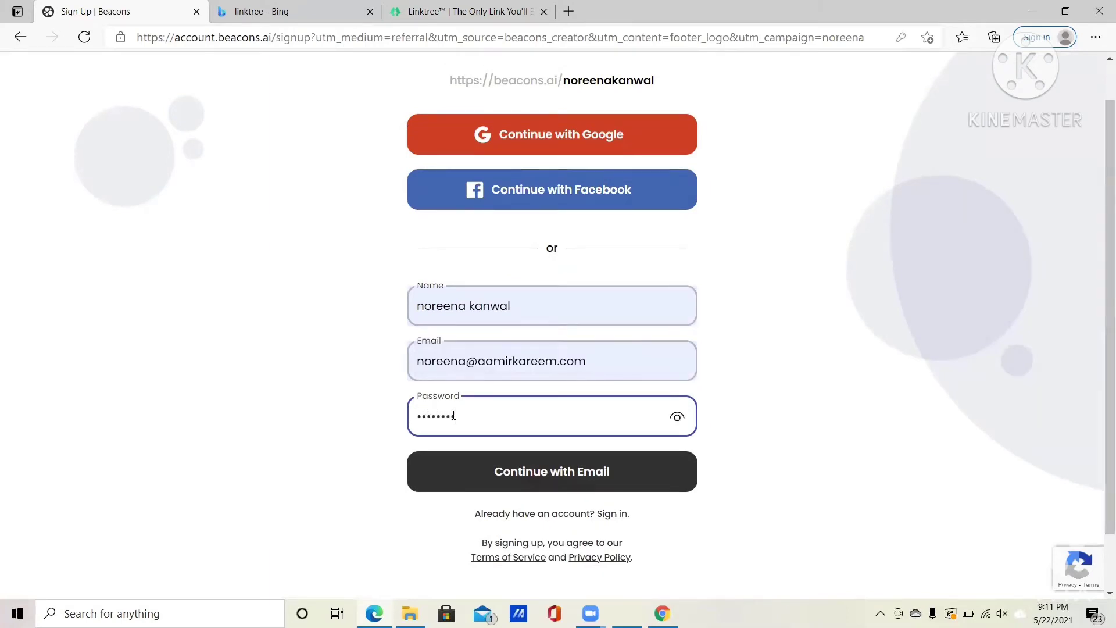
left_click(527, 475)
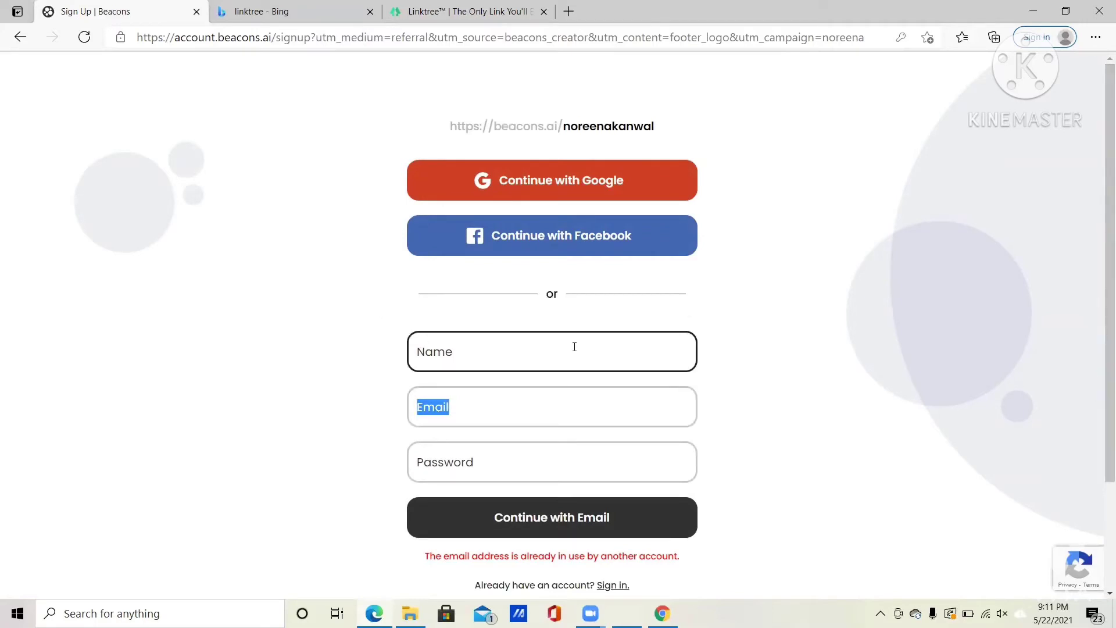
- Register by email with the third saved name and email entry and an account password, and save the login in the browser
left_click(572, 347)
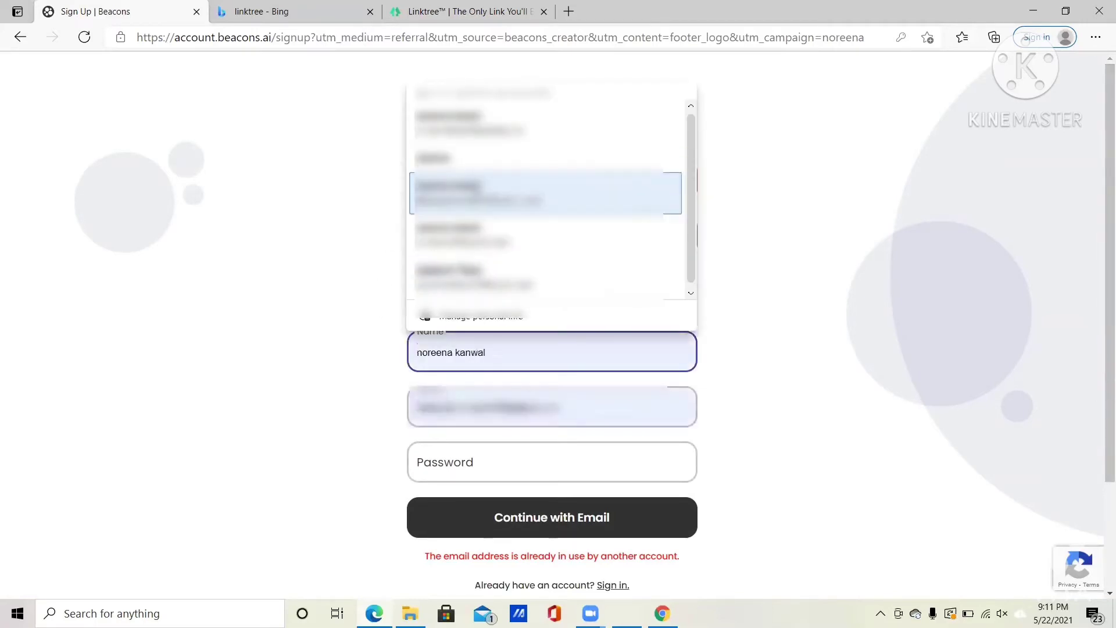
left_click(474, 191)
left_click(499, 463)
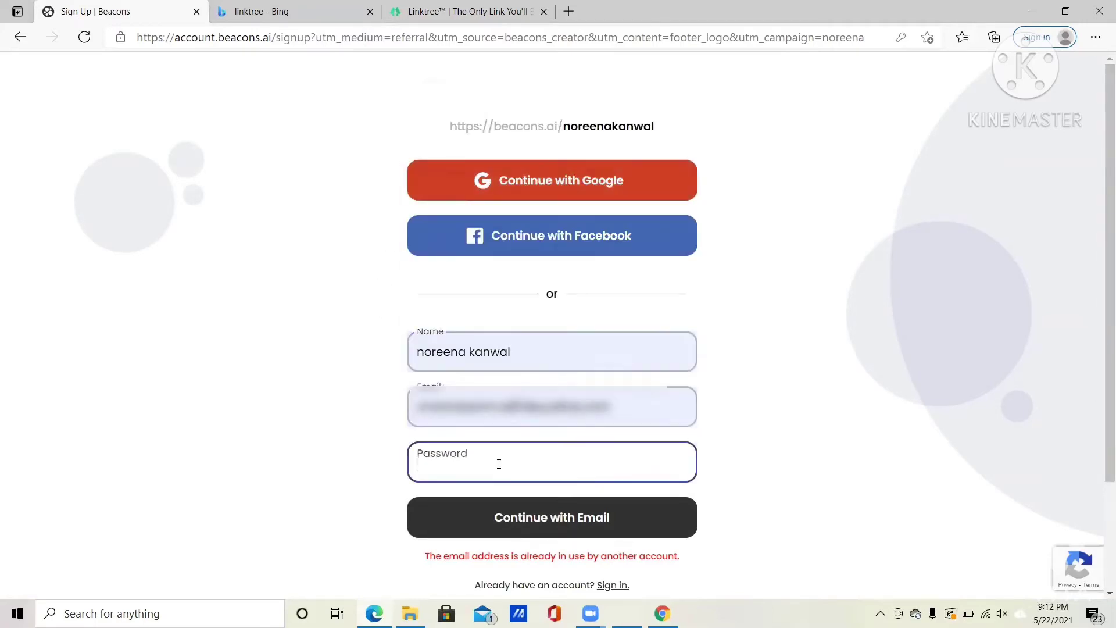
type("a")
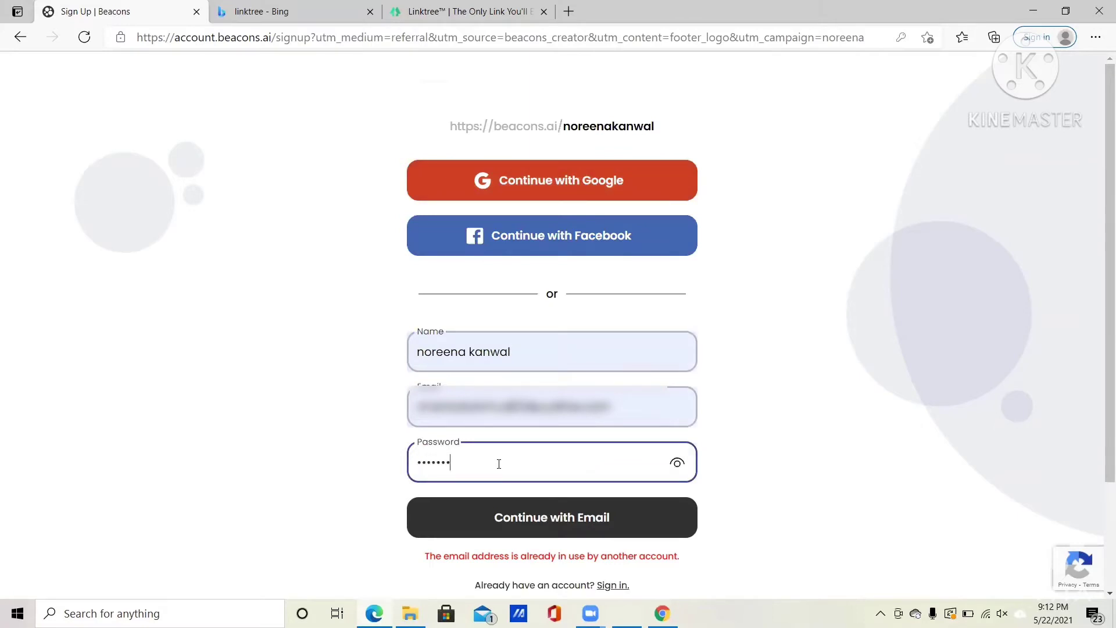
left_click(520, 523)
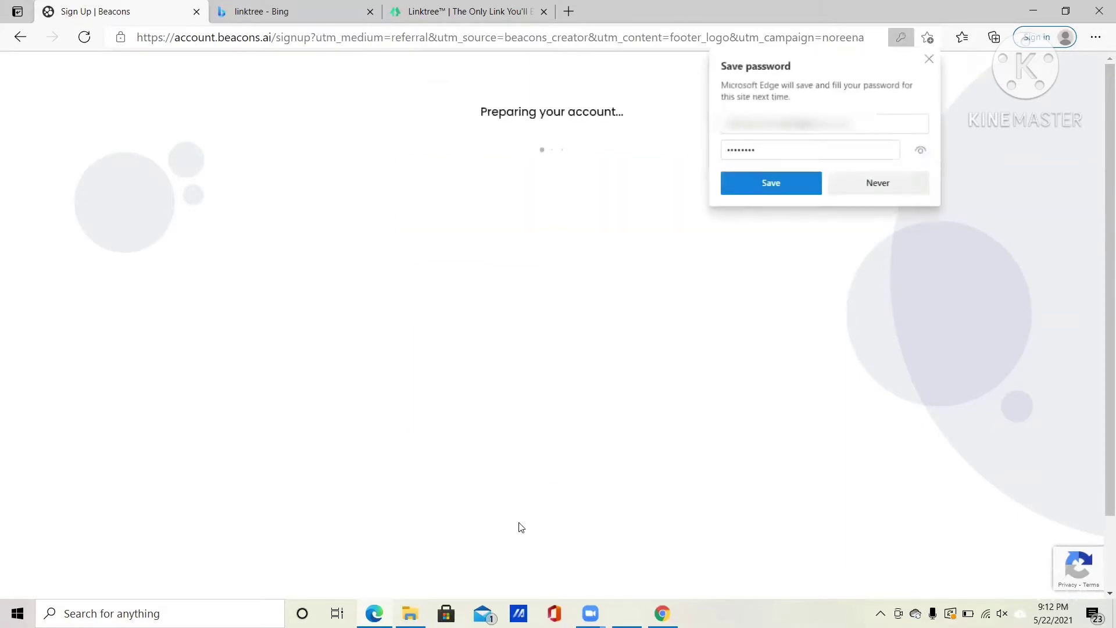
left_click(778, 182)
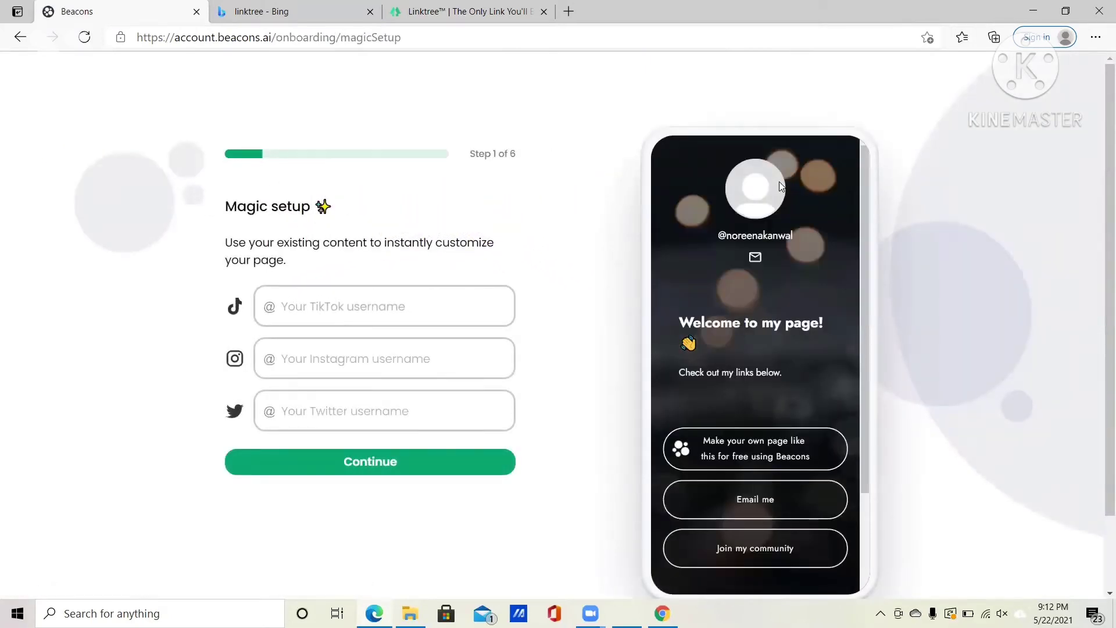
- Enter the creator's TikTok and Instagram usernames in Magic setup, leave Twitter blank, and continue to build the page
left_click(300, 320)
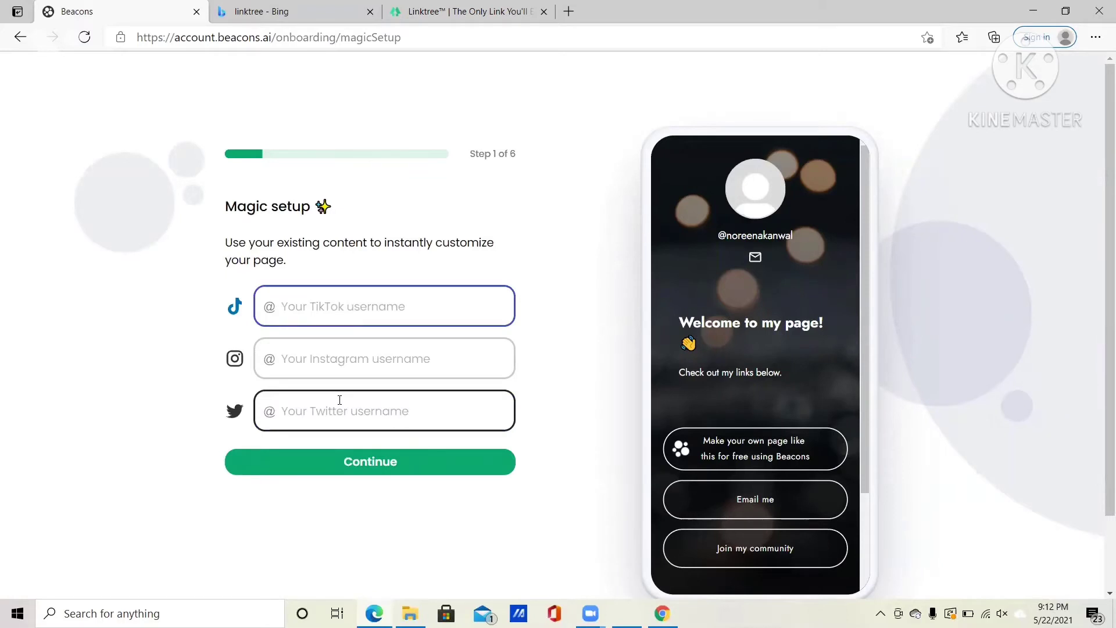
type("noreena")
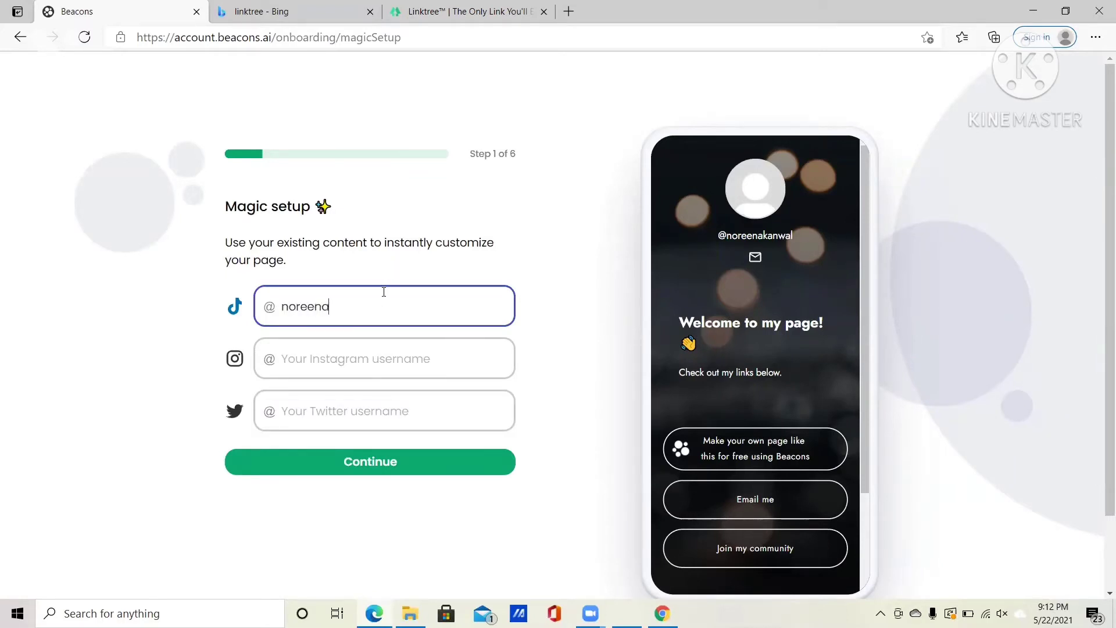
key("Tab")
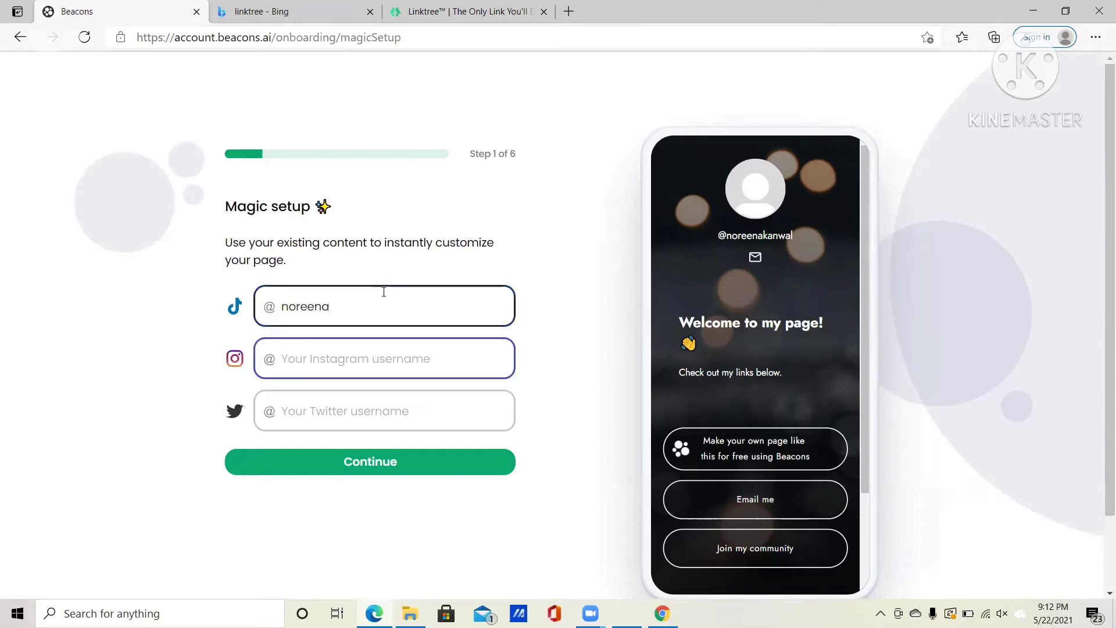
type("noreena")
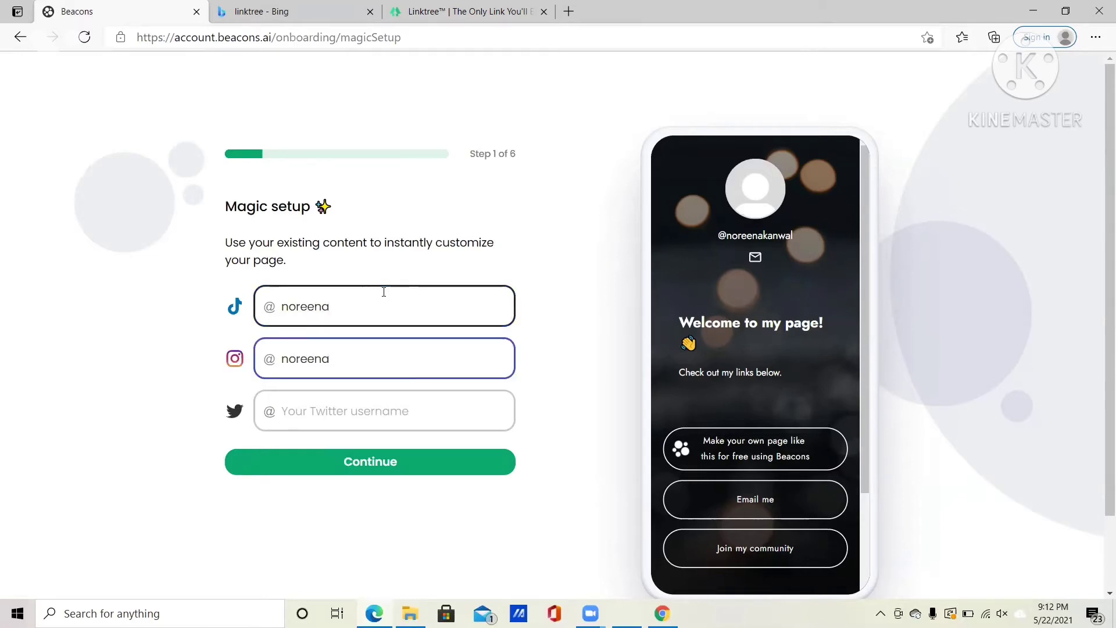
key("Tab")
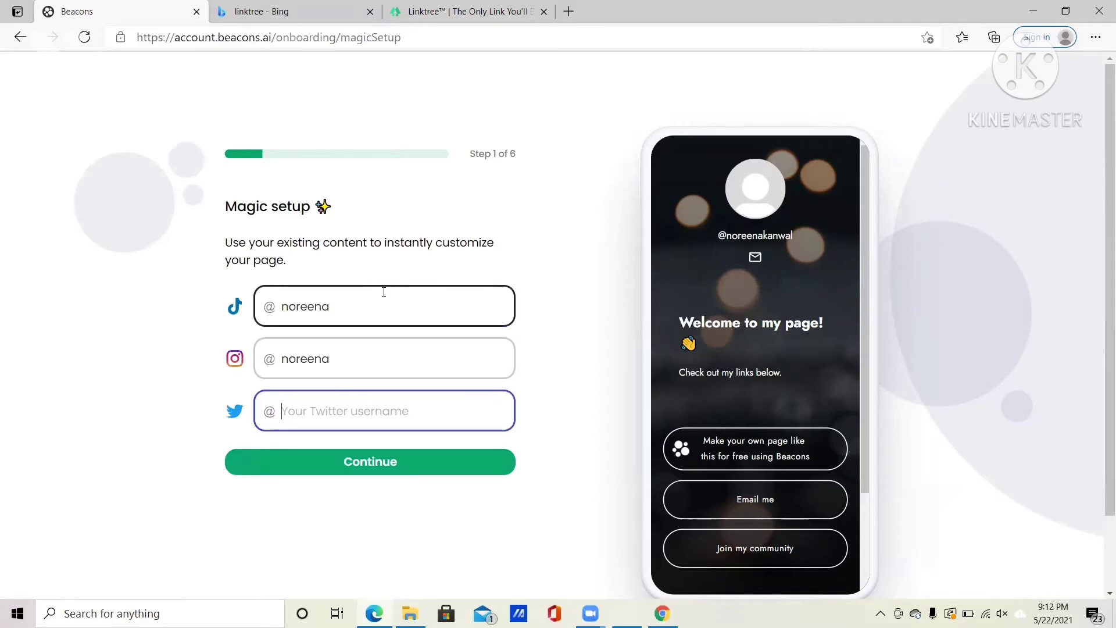
left_click(385, 462)
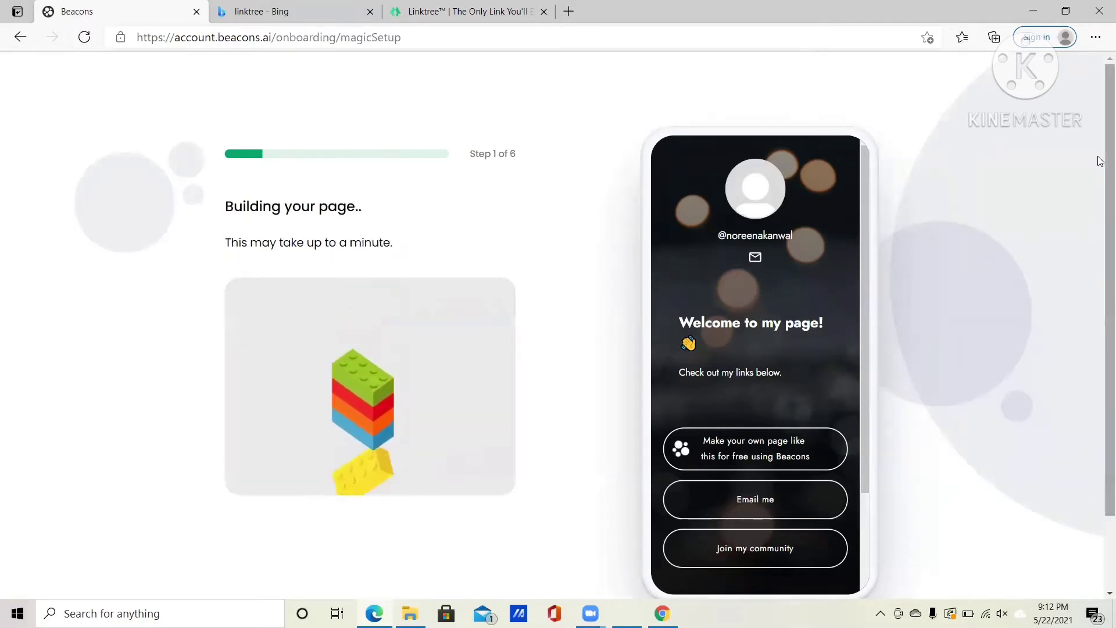
- Skip the wait for the automatic page build and move on to the category question
left_click_drag(1100, 161, 1100, 189)
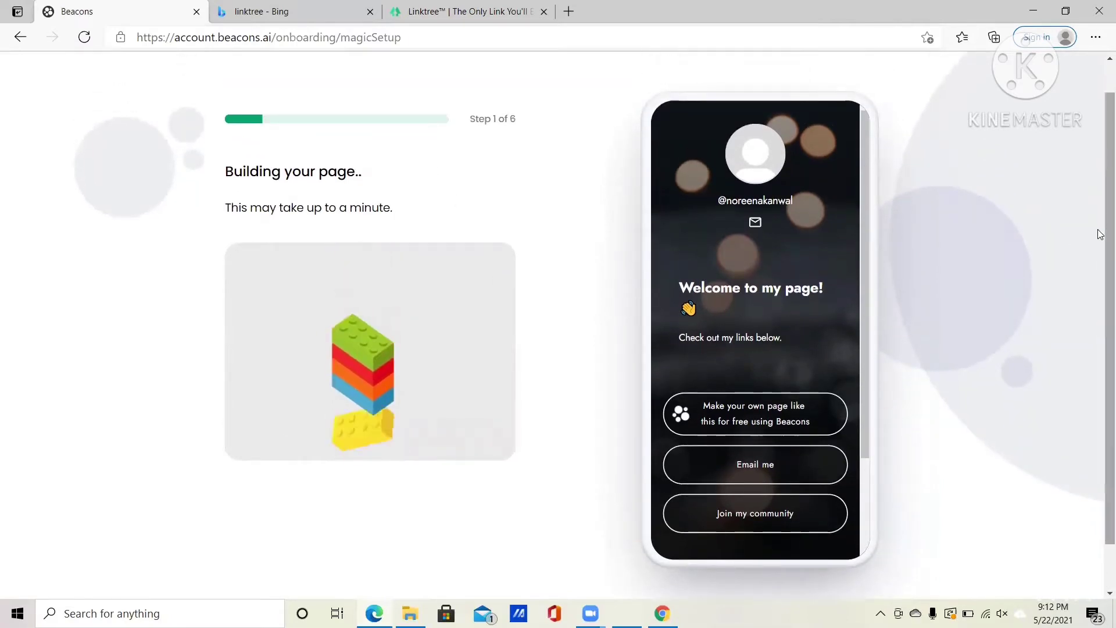
left_click_drag(1100, 233, 1100, 185)
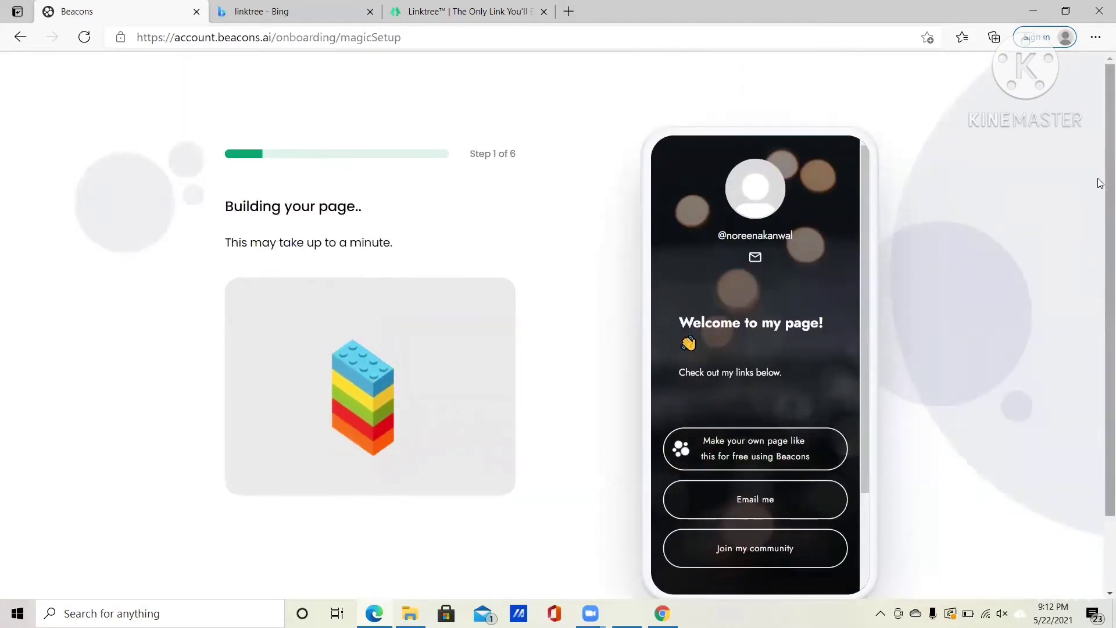
left_click_drag(1100, 257, 1100, 390)
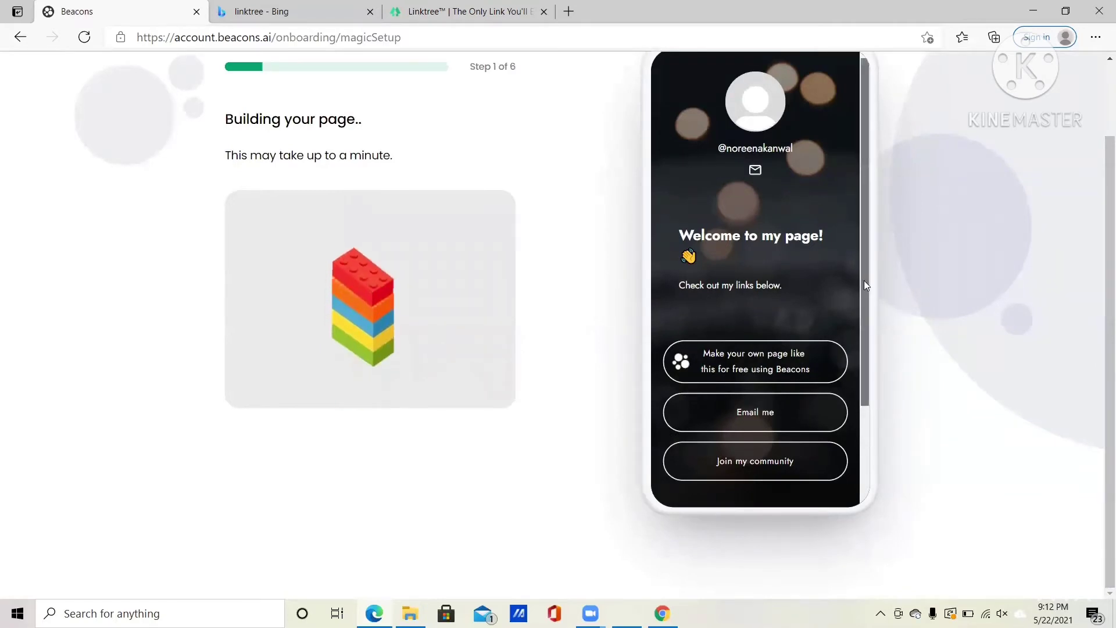
left_click_drag(1098, 353, 1098, 203)
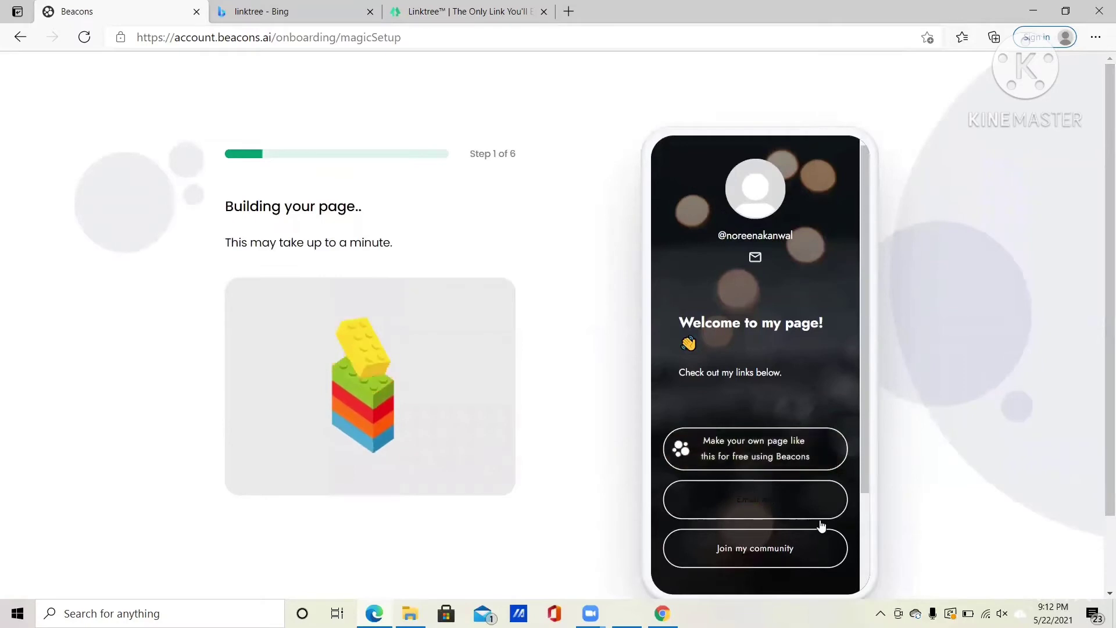
scroll(1100, 454, "down", 2)
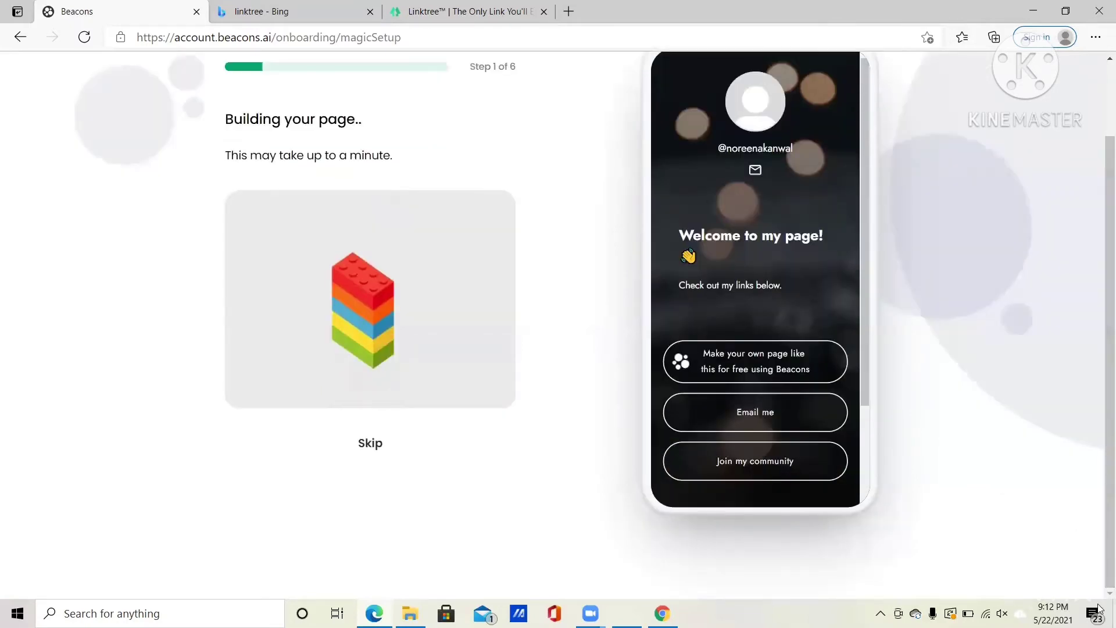
left_click(370, 443)
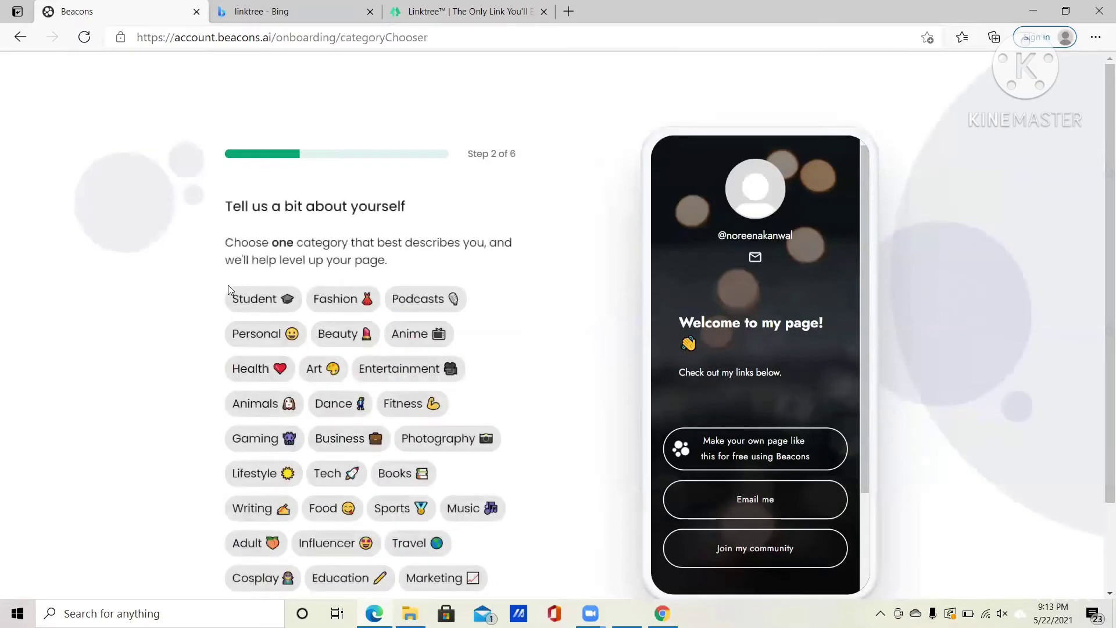
- Choose Marketing as the category that best describes the creator and continue
scroll(1101, 254, "down", 2)
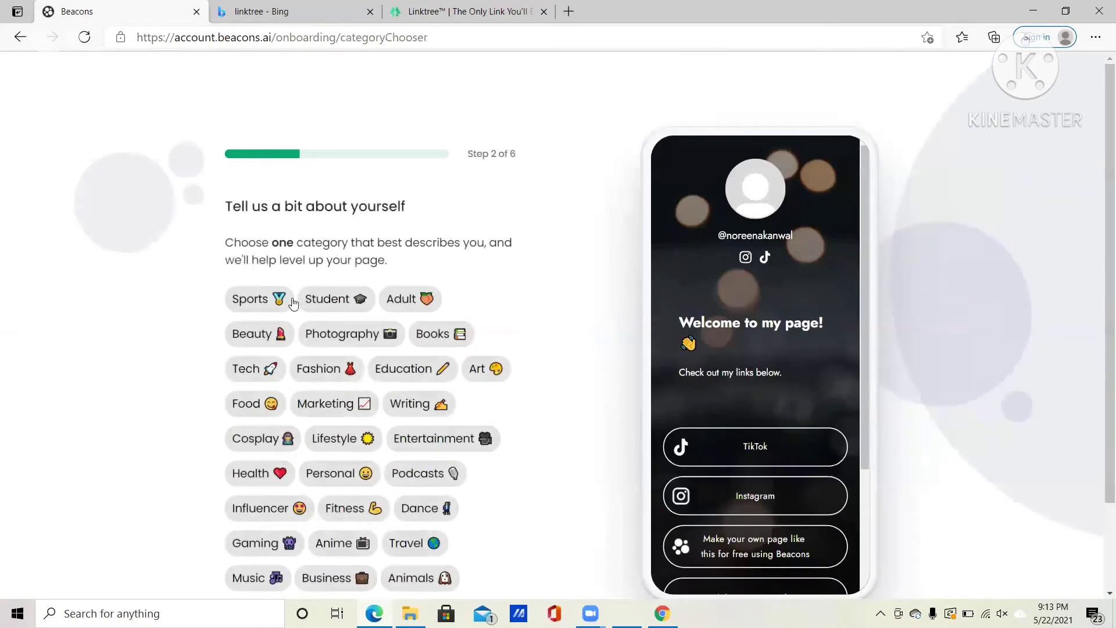
left_click(306, 409)
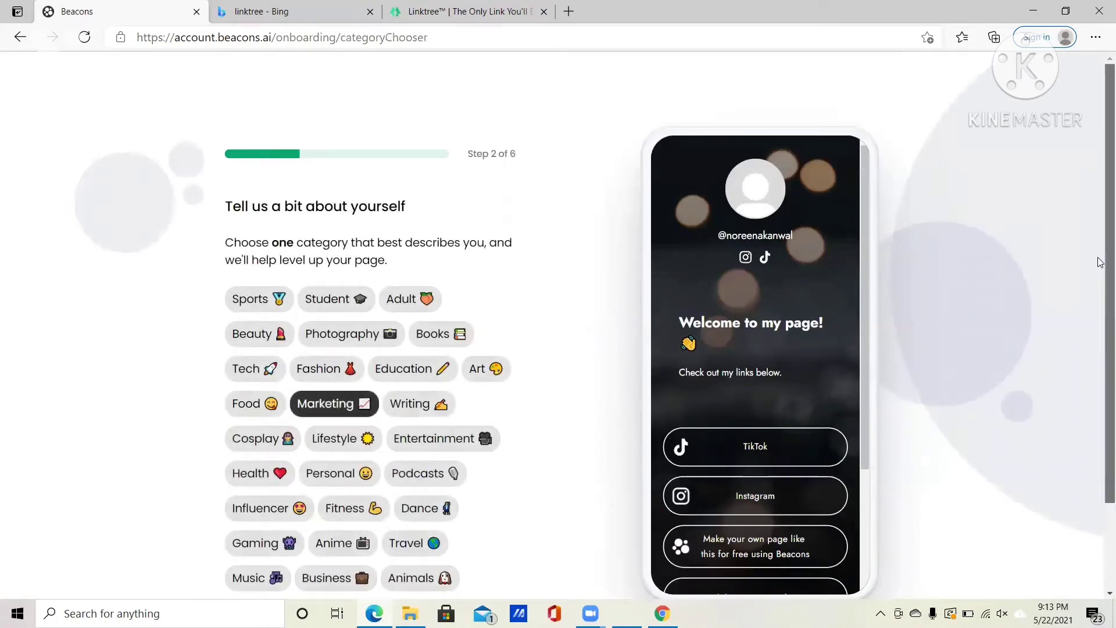
scroll(1102, 285, "down", 3)
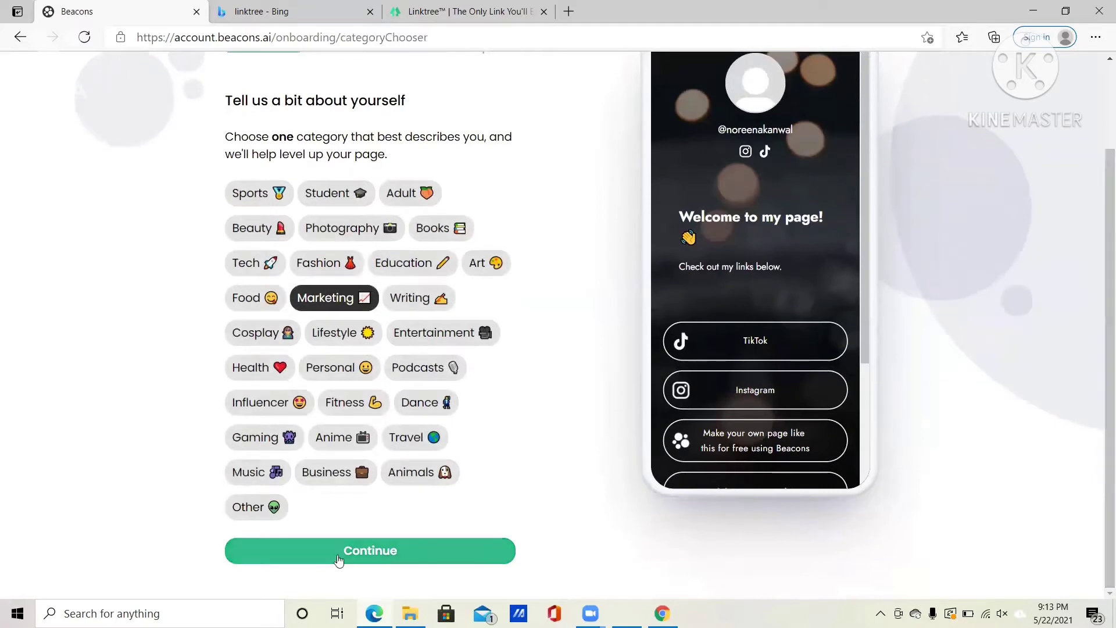
left_click(339, 554)
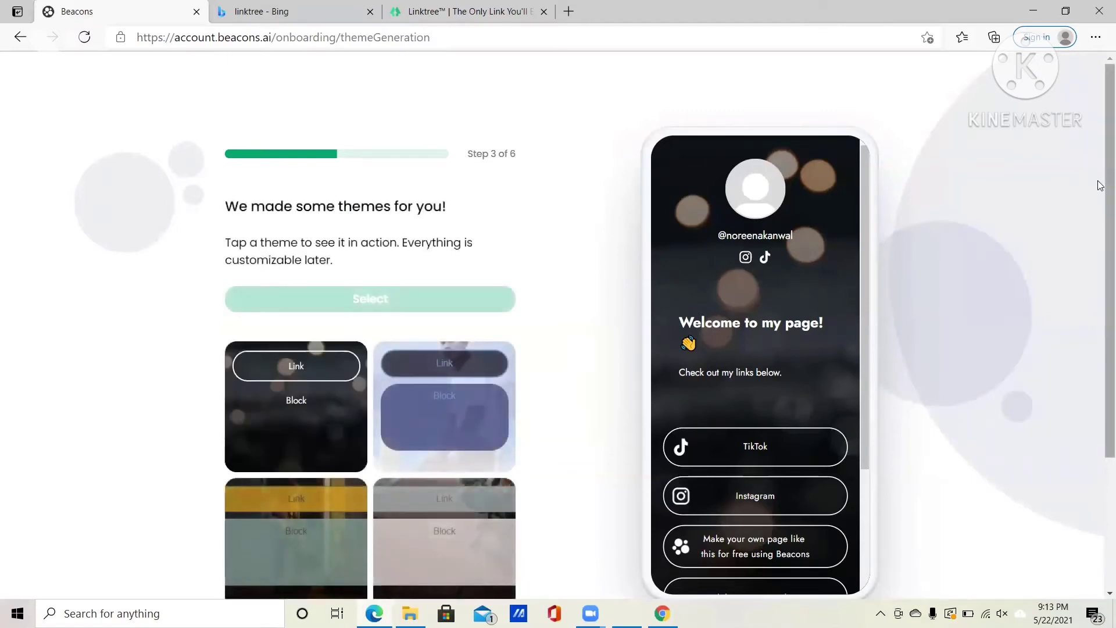
- Preview several of the suggested themes and select the black one with blurred lights and rounded outline links
scroll(1100, 244, "down", 1)
scroll(1101, 245, "down", 1)
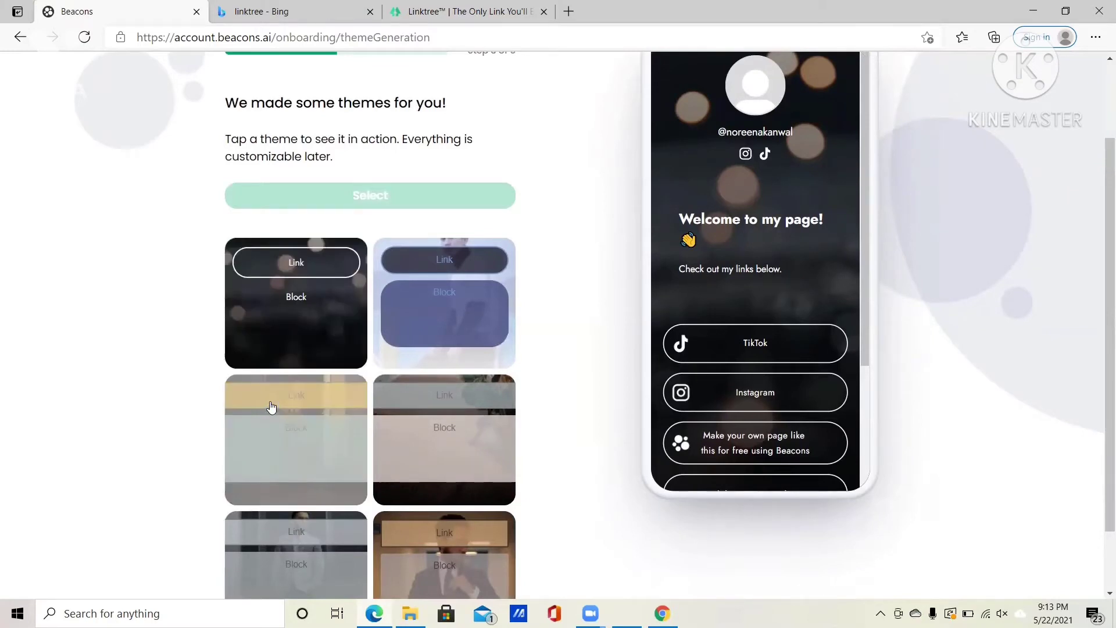
left_click(272, 464)
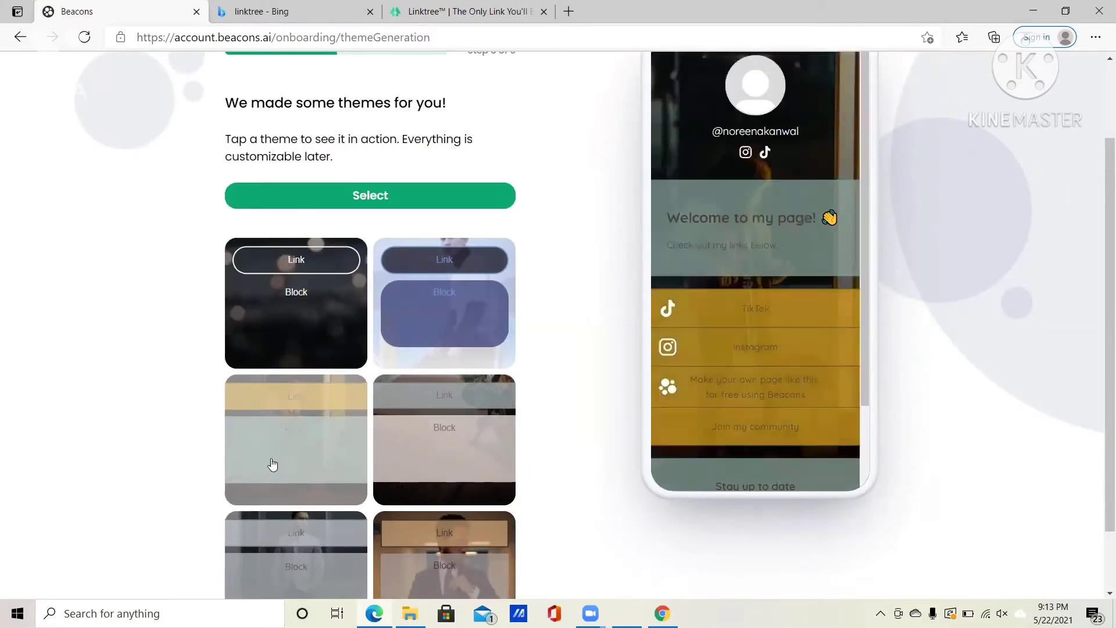
left_click(416, 316)
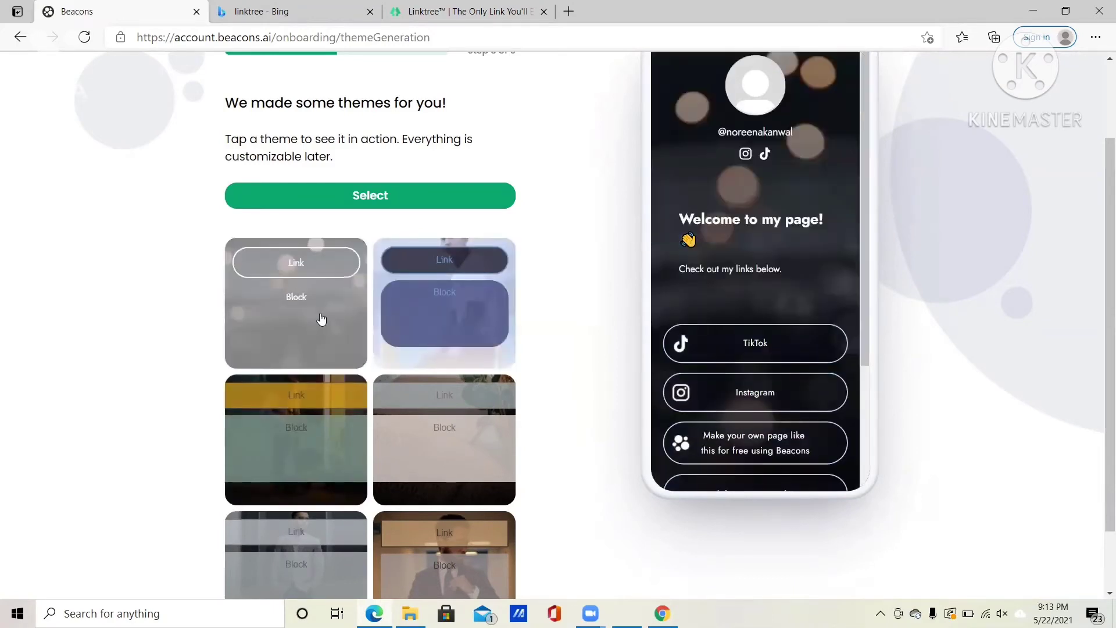
left_click(452, 440)
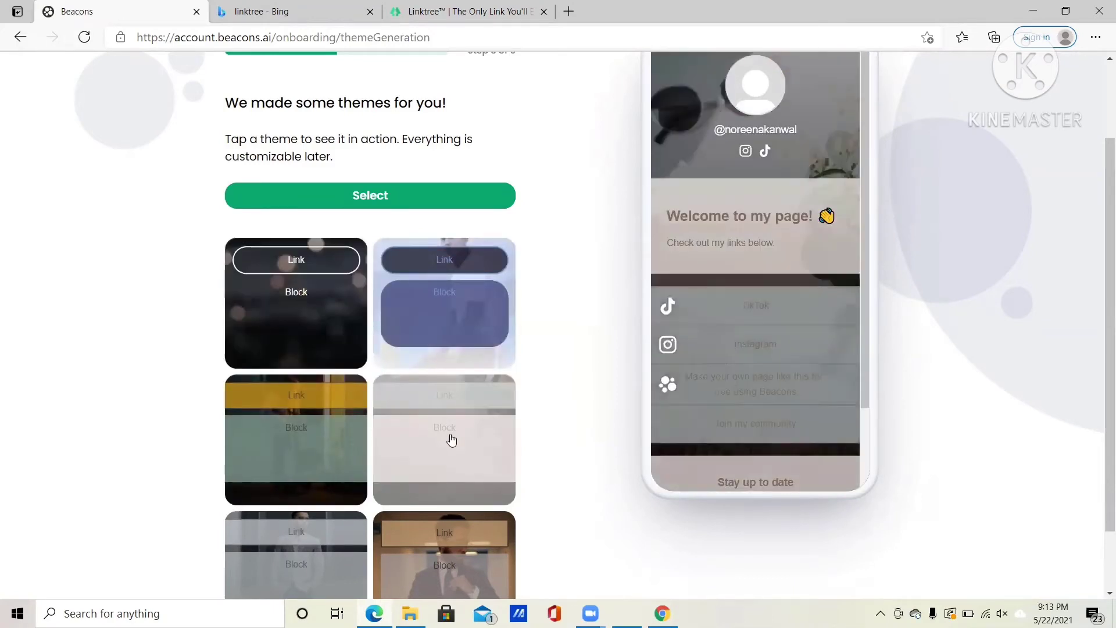
scroll(1101, 347, "down", 1)
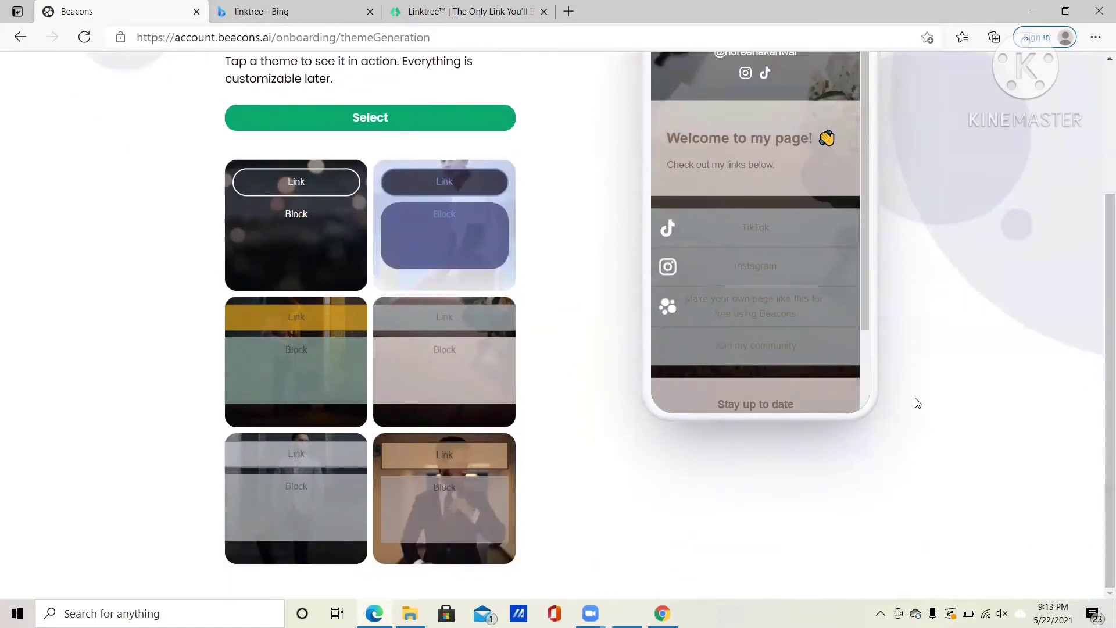
left_click(296, 510)
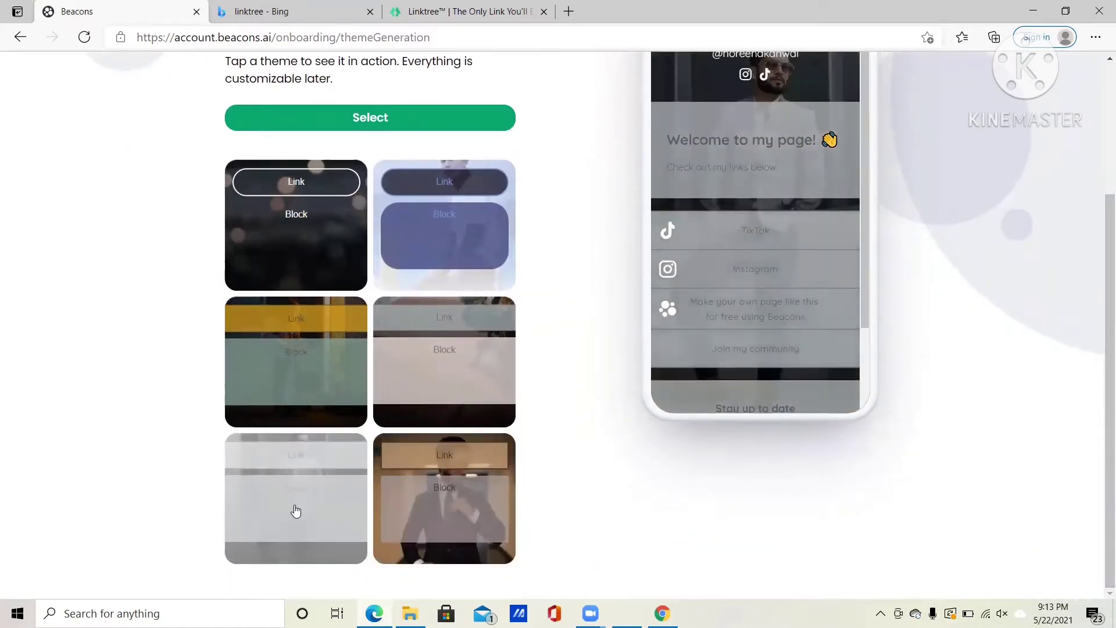
left_click(436, 264)
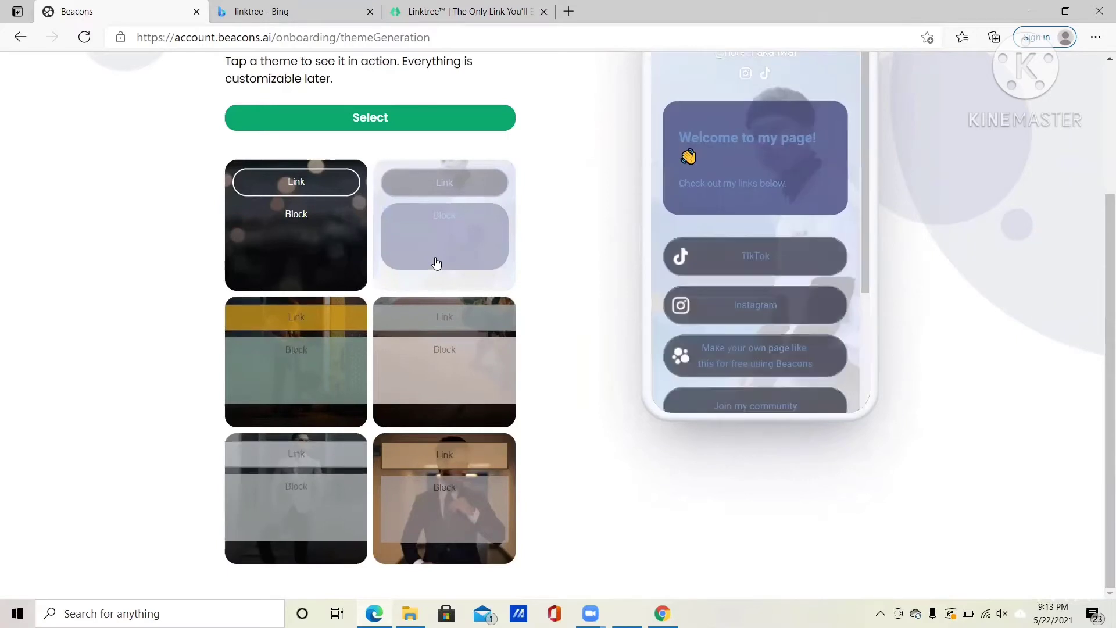
left_click(317, 266)
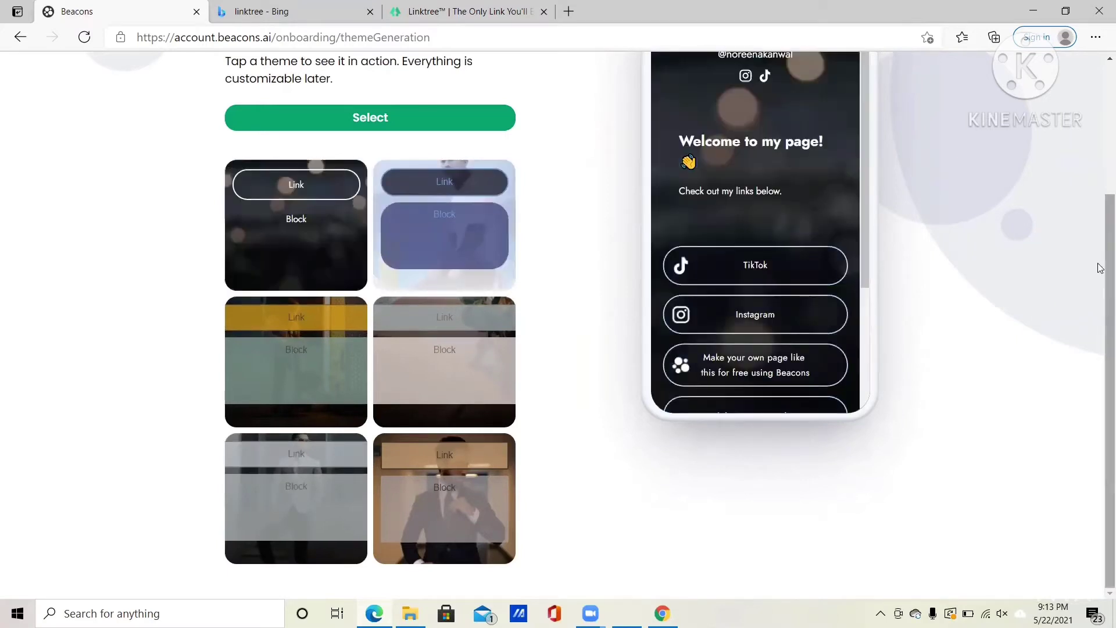
left_click(424, 117)
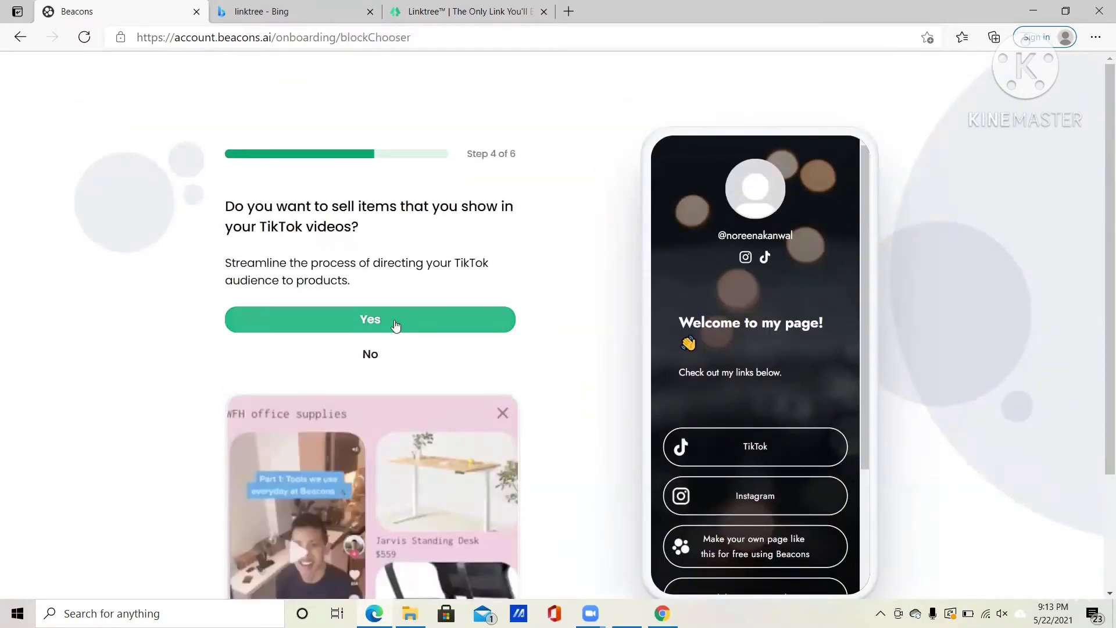
- Answer Yes to selling TikTok video items, embedding videos, building a fan community, and featuring links to other people's profiles
left_click(368, 324)
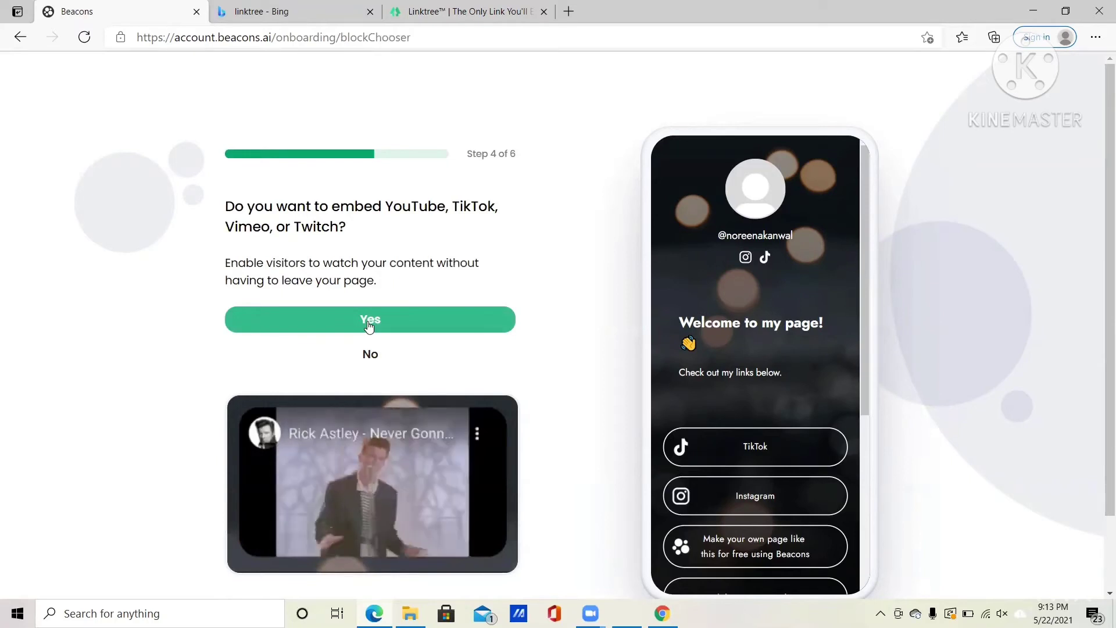
left_click(368, 324)
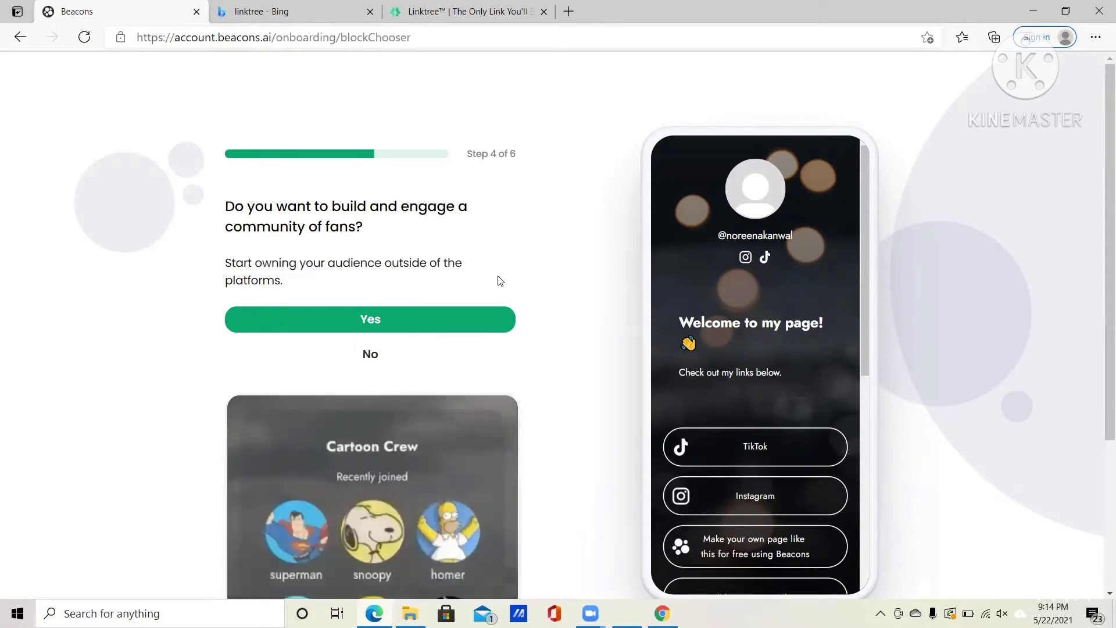
left_click(451, 319)
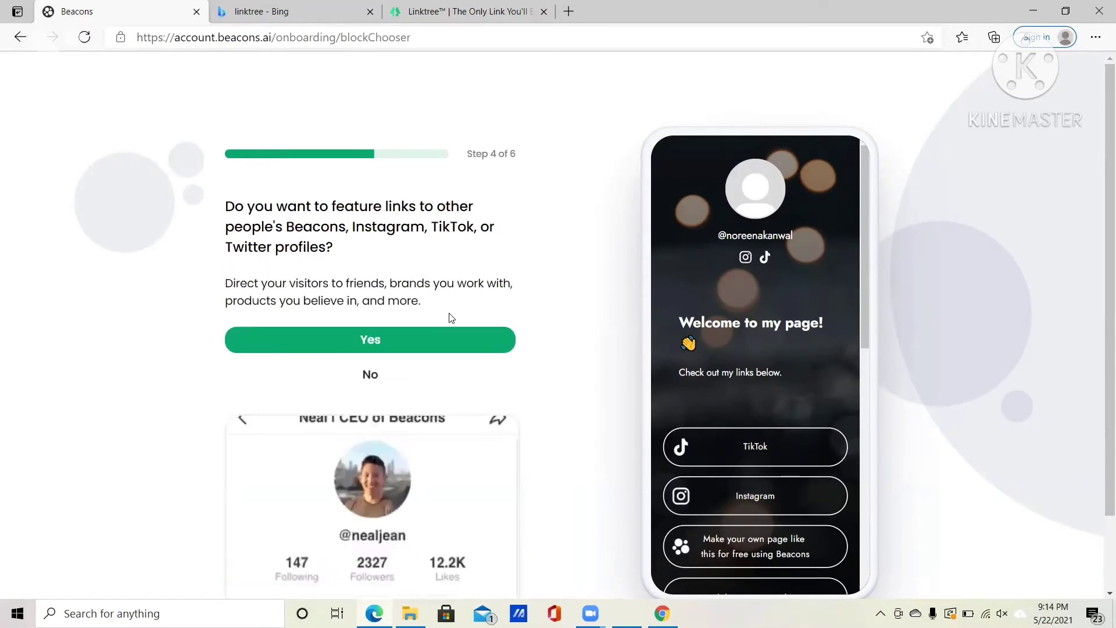
left_click(428, 342)
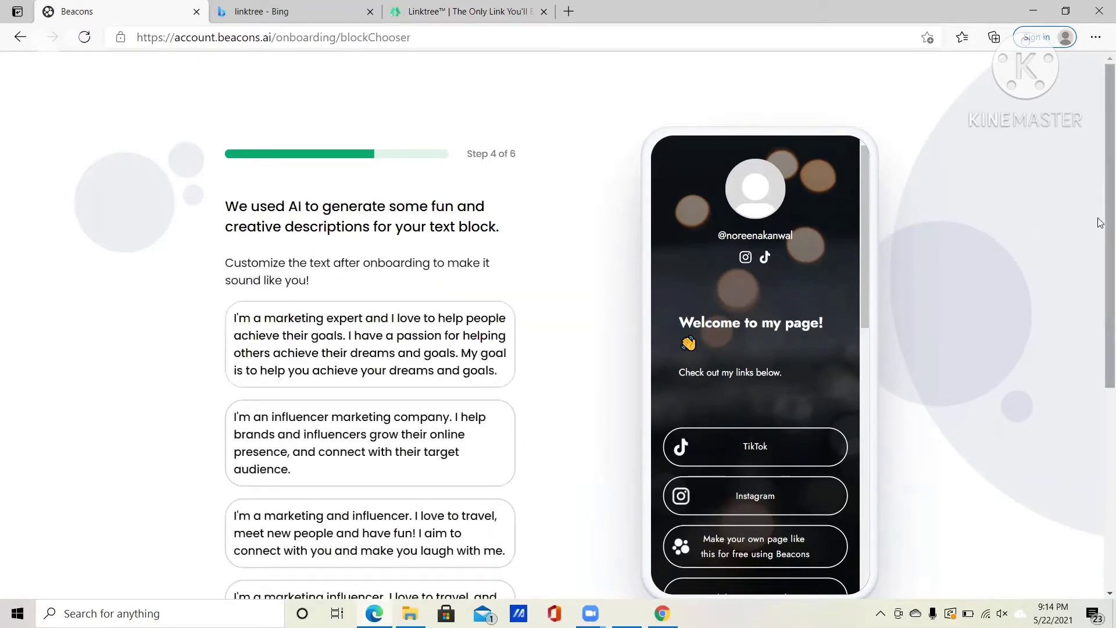
- Choose the AI-generated description starting "I am a marketing influencer. I love to travel and meet new people" for the text block
scroll(1100, 241, "down", 1)
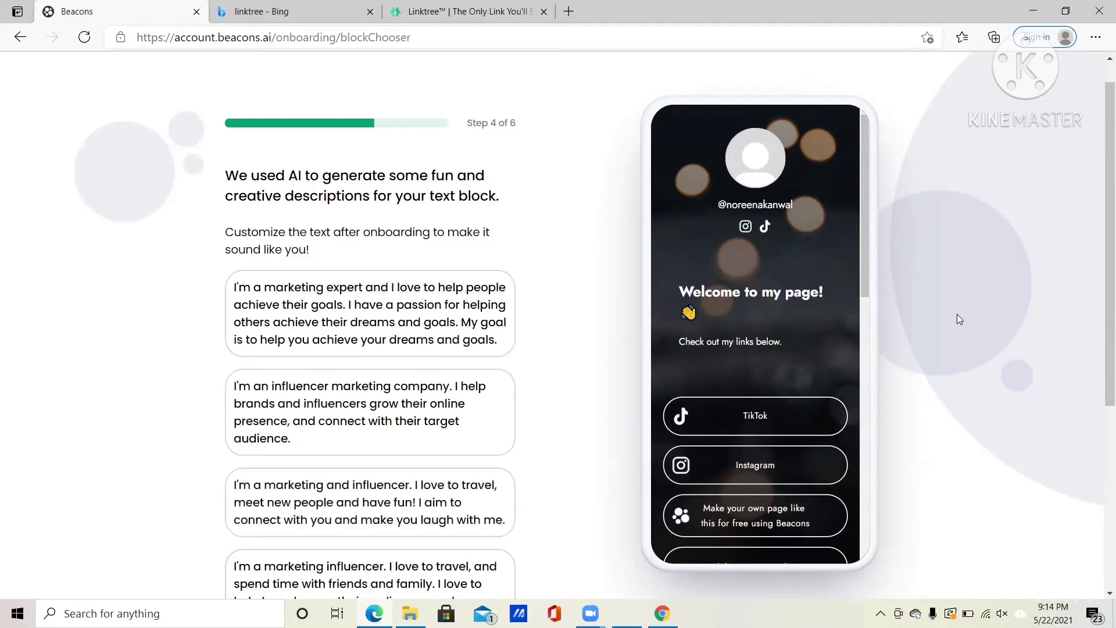
left_click_drag(1101, 293, 1101, 471)
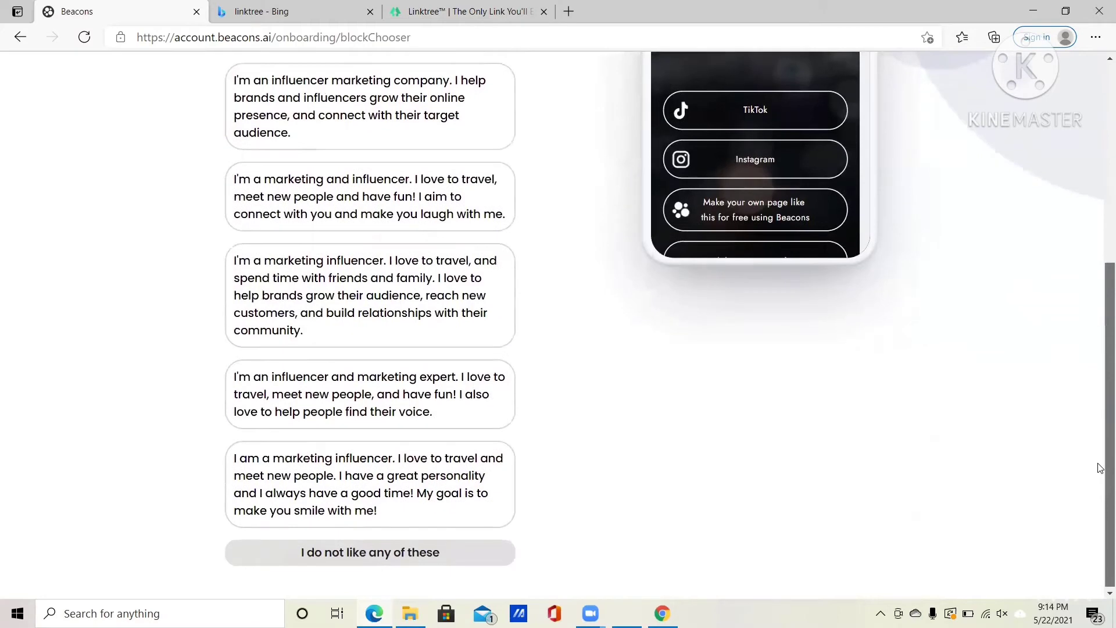
left_click(361, 487)
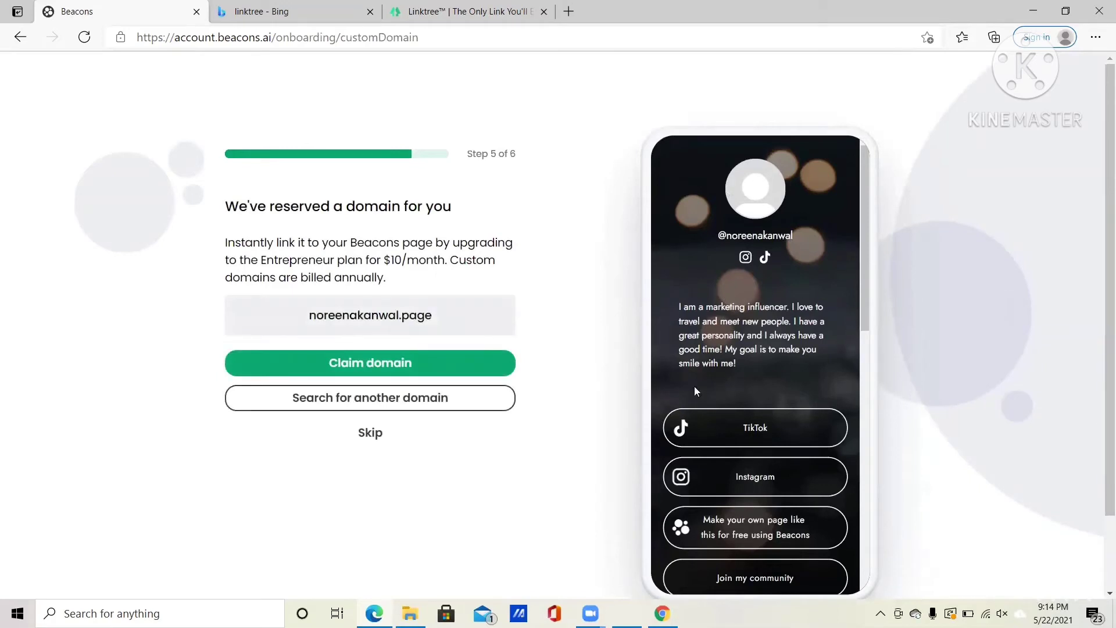
- Check the items and prices in the reserved custom domain's purchase confirmation, and cancel the purchase
left_click_drag(864, 291, 865, 300)
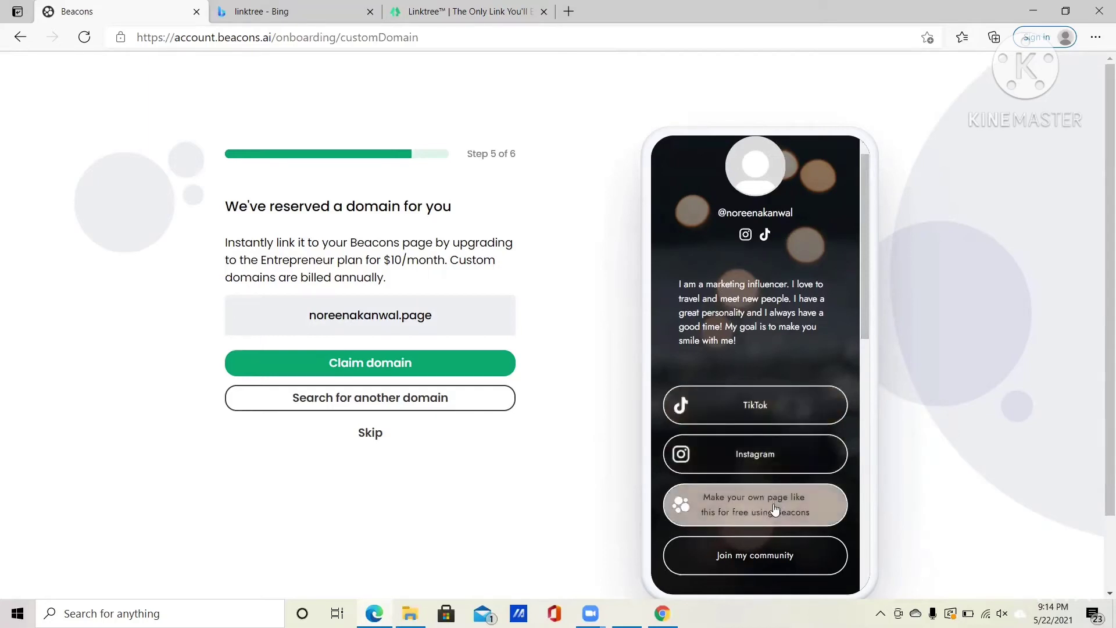
left_click(387, 367)
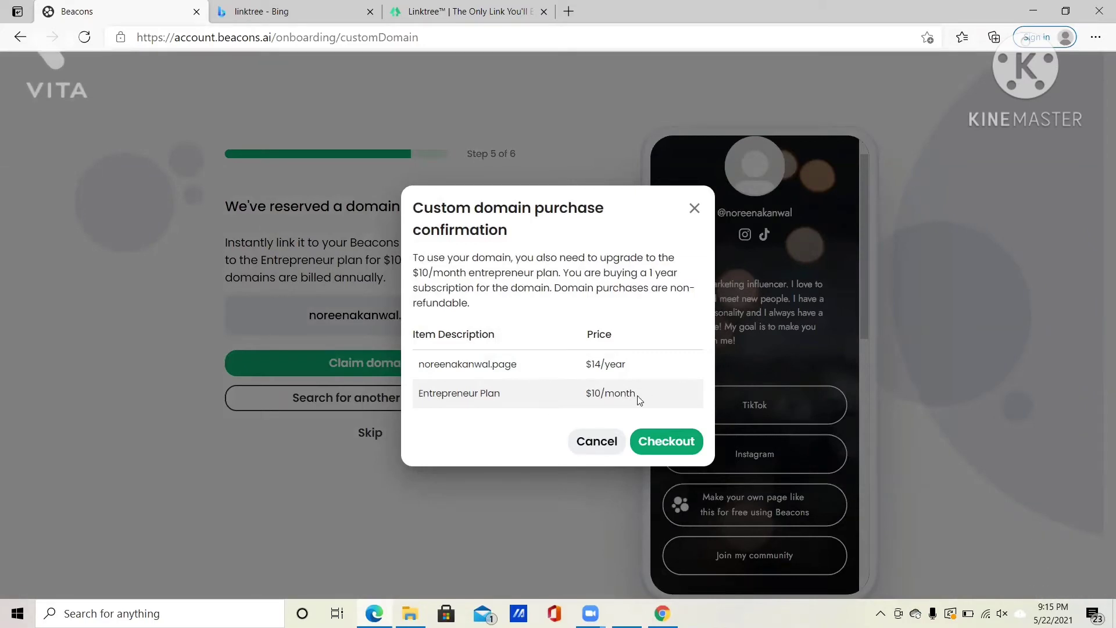
left_click(593, 447)
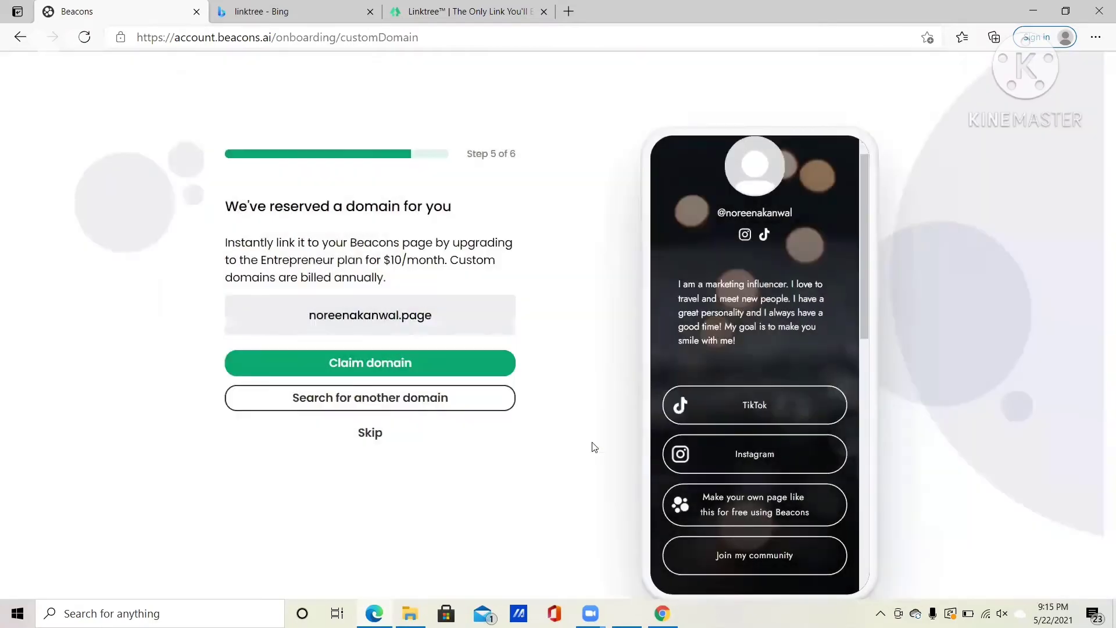
- Decline the custom domain and the Entrepreneur plan upgrade to finish the onboarding
left_click(360, 431)
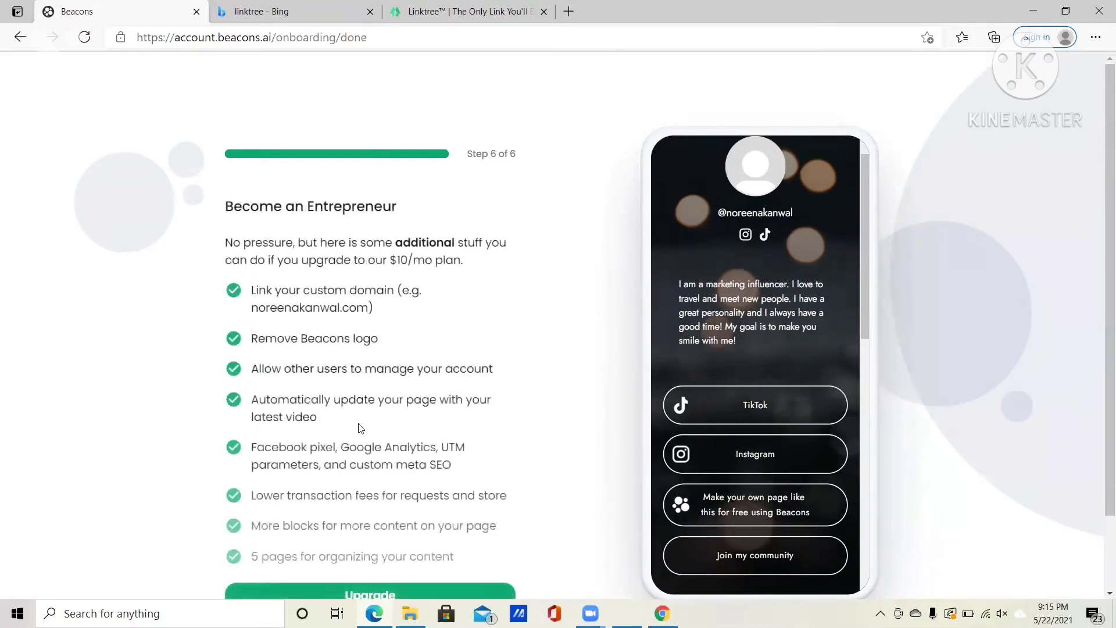
scroll(1102, 174, "down", 2)
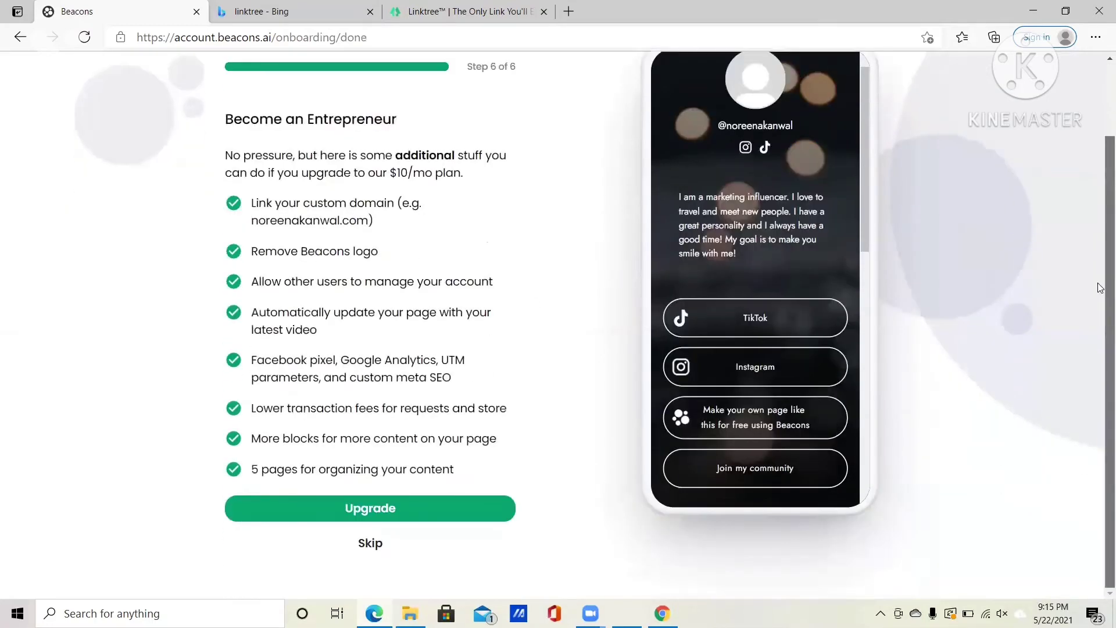
left_click(375, 542)
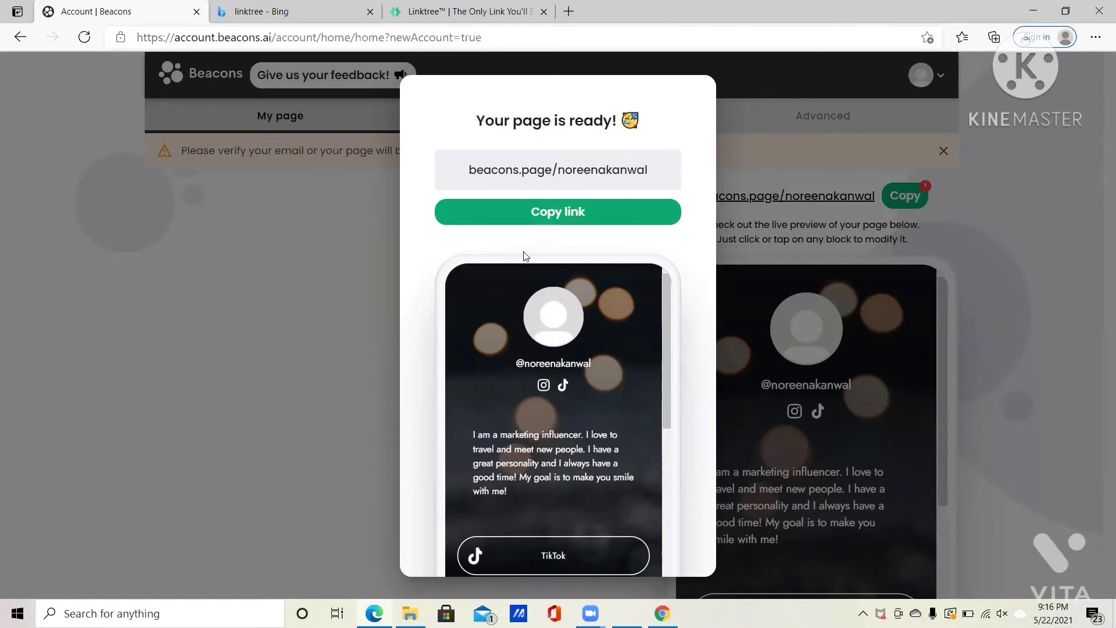
- Copy the finished page's link and close the prompt about sharing it on social media
left_click(556, 212)
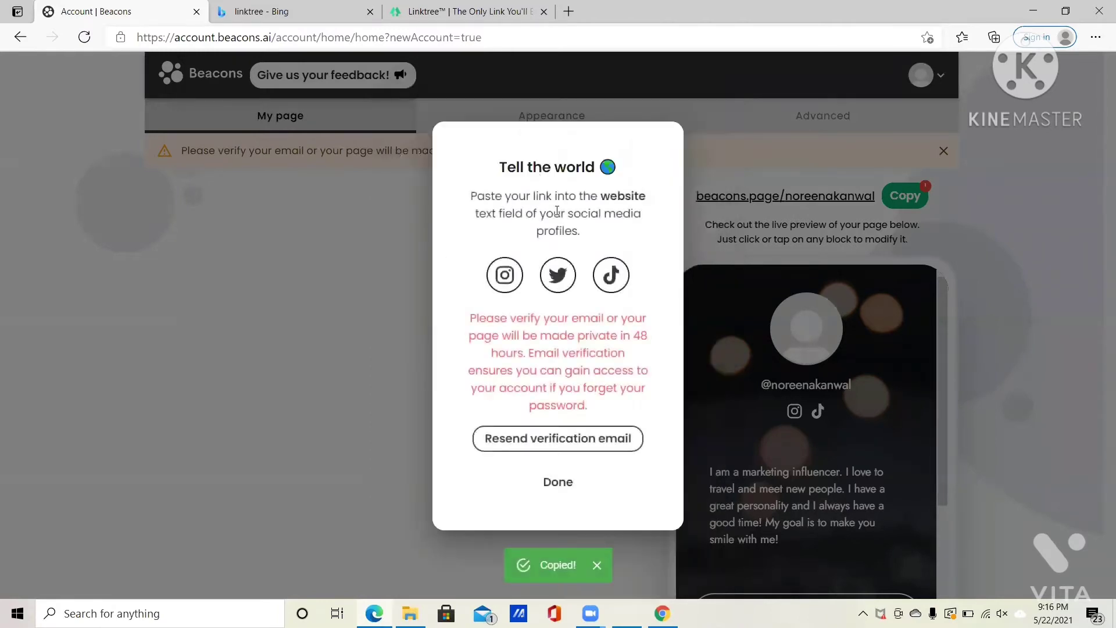
left_click(558, 483)
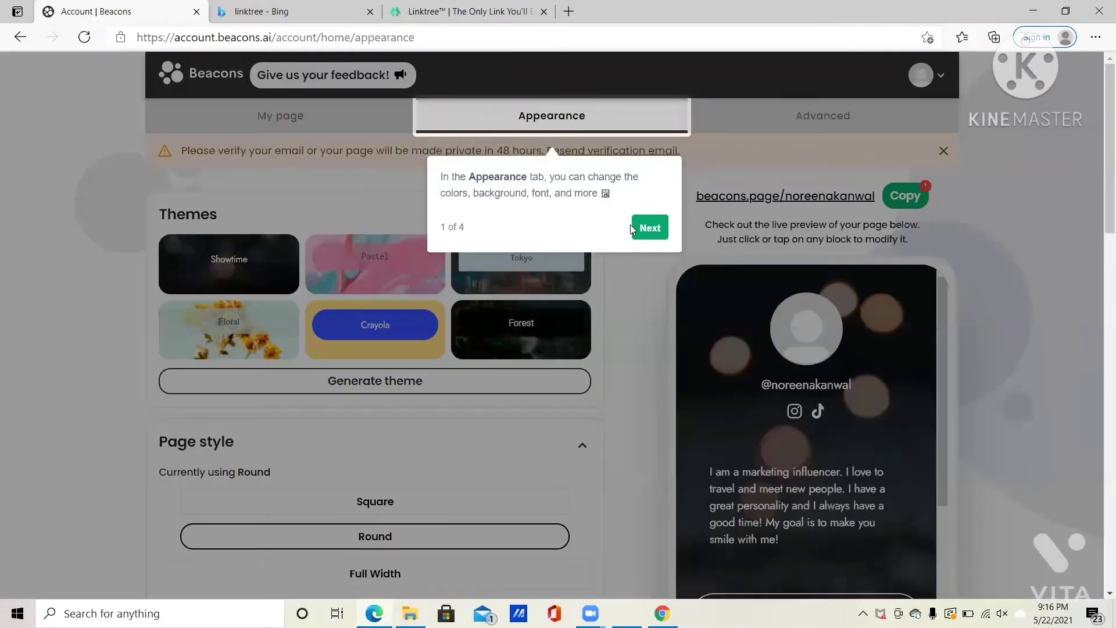
- Go through the remaining guided tour tips and the getting-started video prompt to finish the tour
left_click(650, 229)
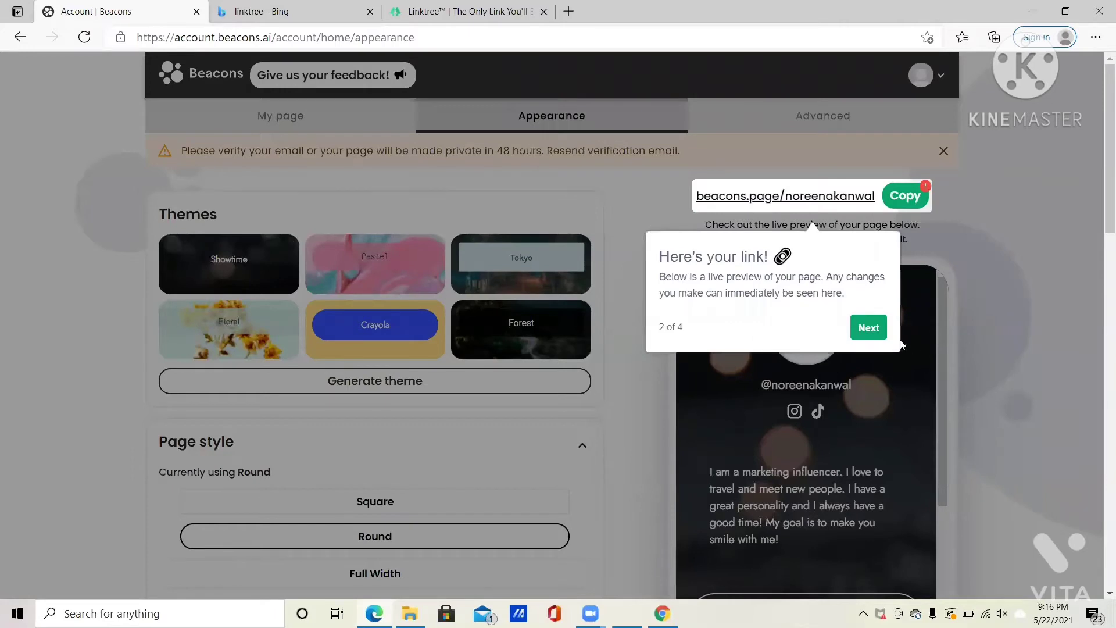
left_click(873, 331)
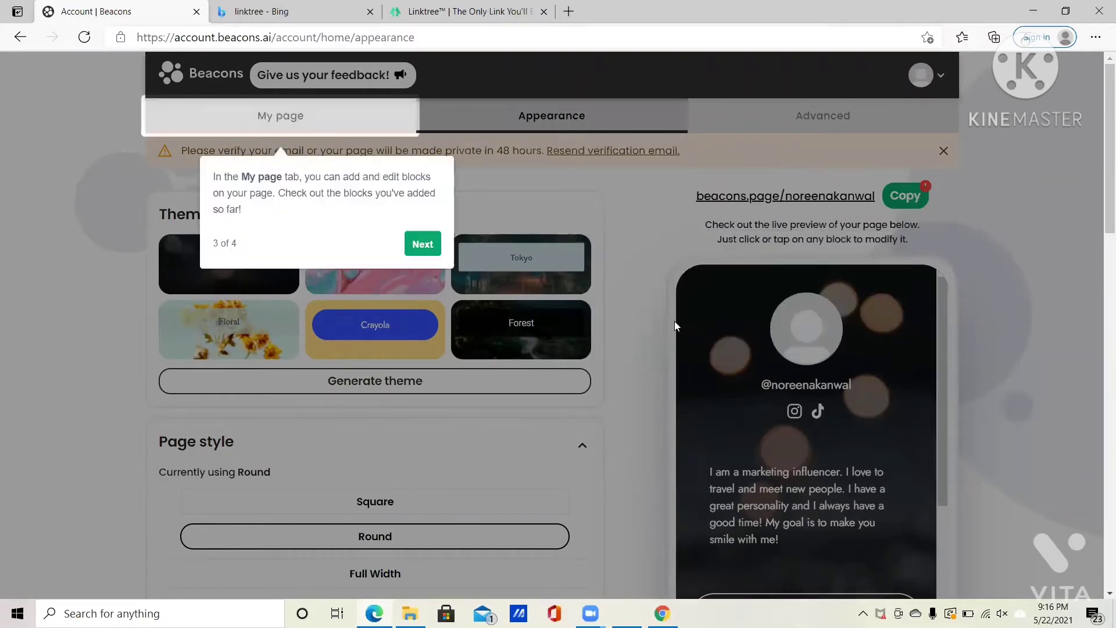
left_click(437, 244)
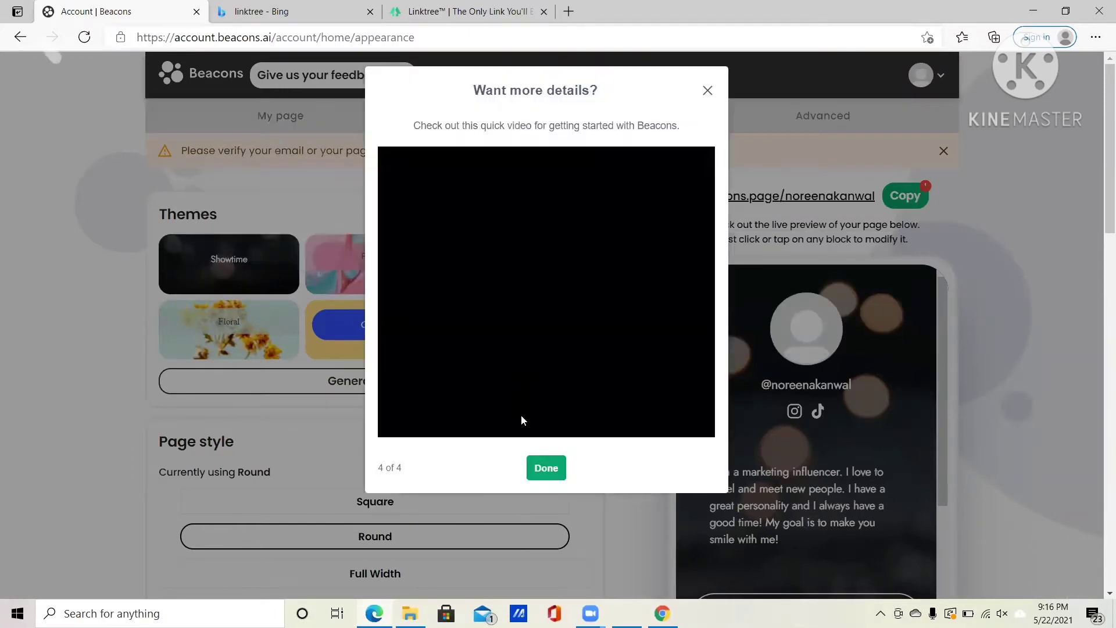
left_click(548, 469)
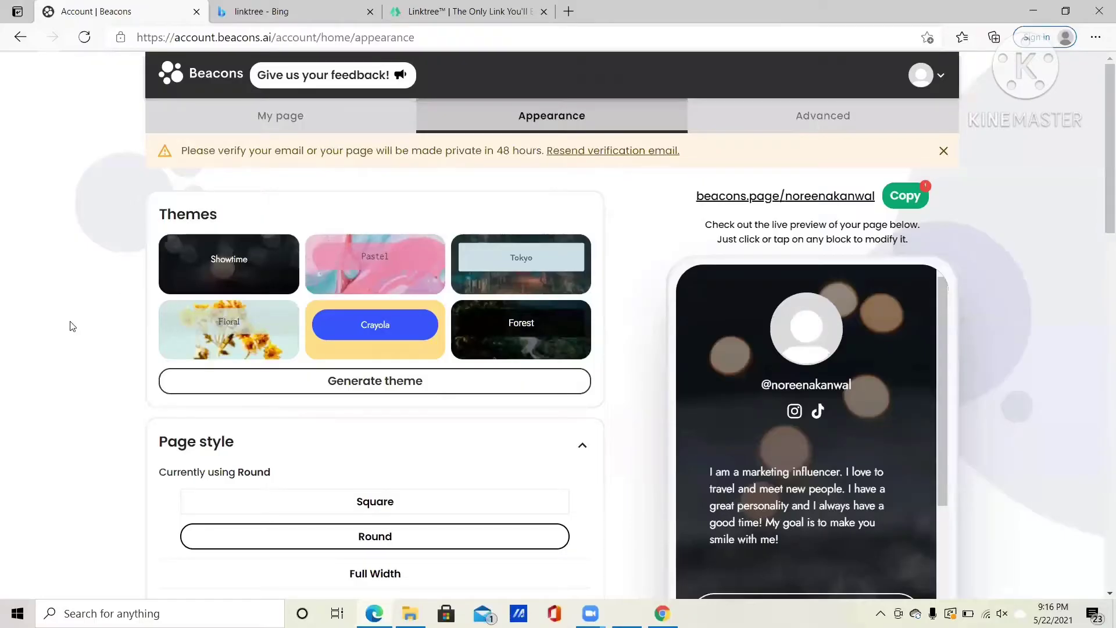
- Apply the Showtime theme to the page and check its link blocks in the live preview
left_click(195, 277)
left_click(728, 371)
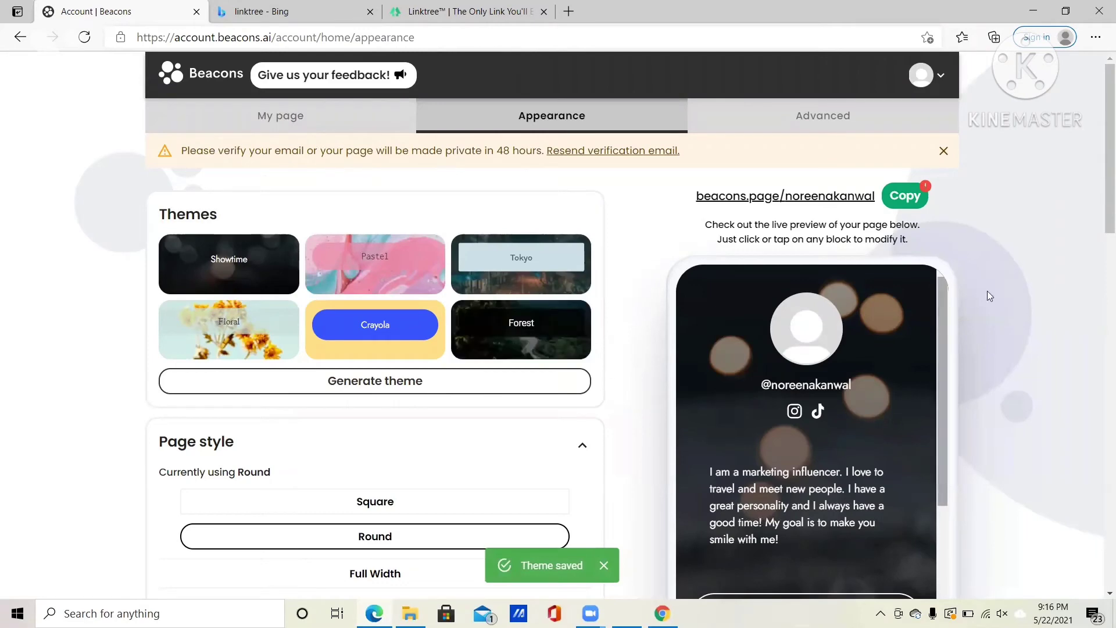
scroll(1101, 263, "down", 3)
scroll(1100, 264, "down", 3)
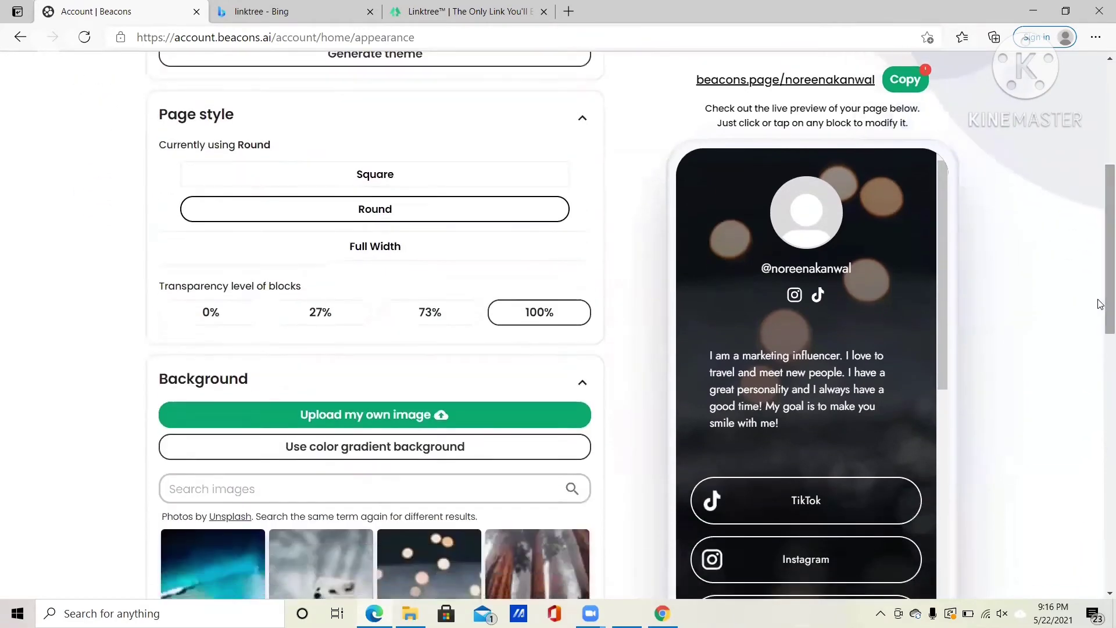
scroll(944, 245, "down", 2)
scroll(950, 310, "down", 2)
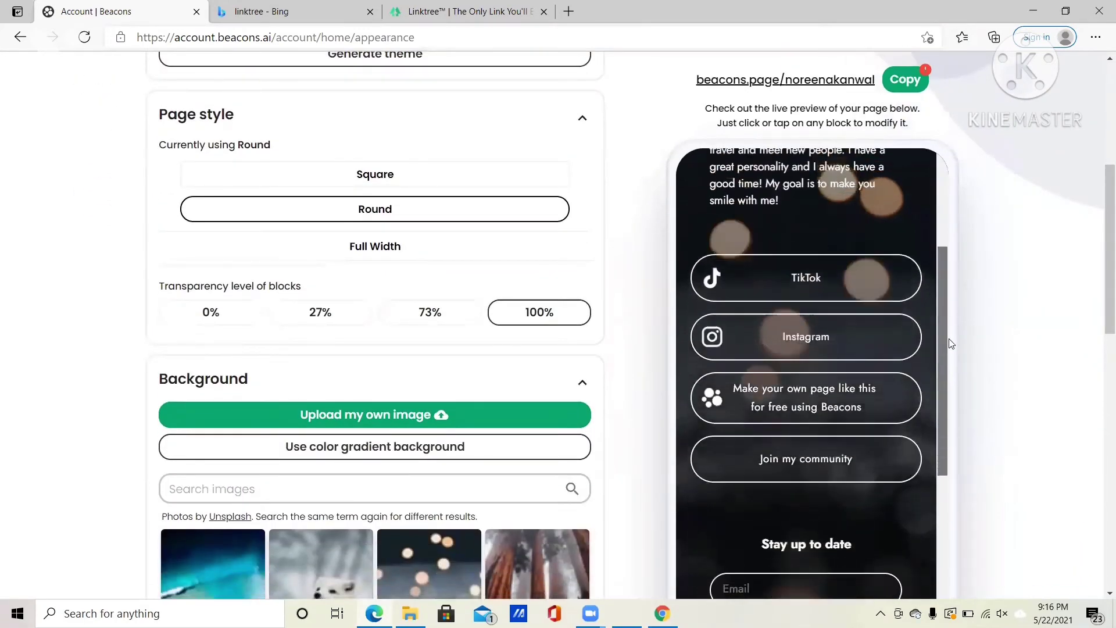
scroll(943, 209, "up", 5)
scroll(1101, 264, "up", 6)
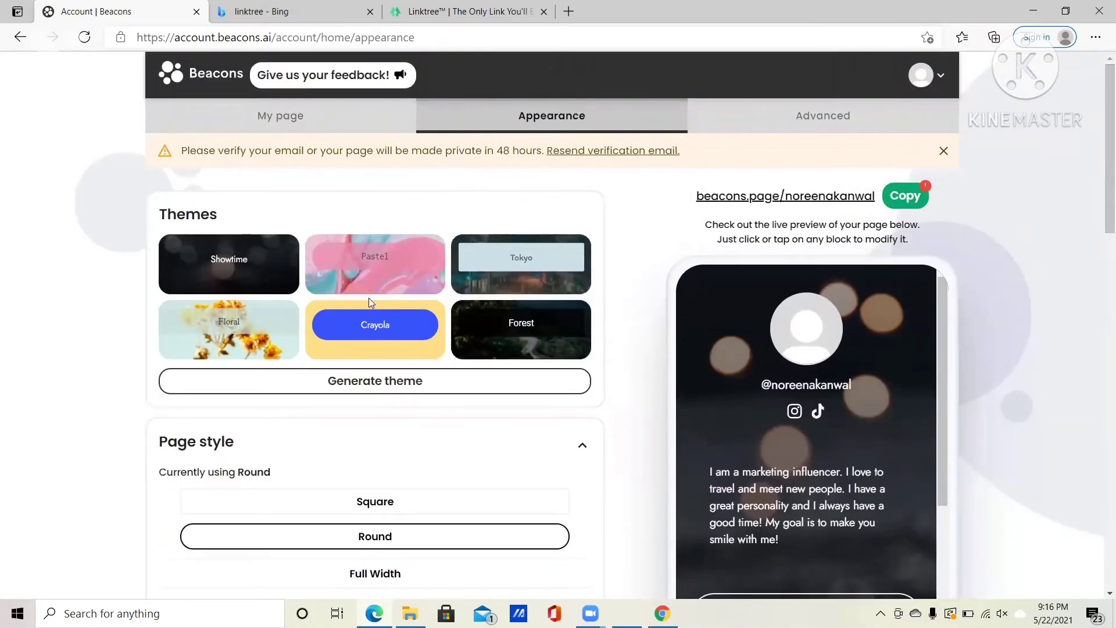
- Apply the Pastel theme, overwriting the current appearance, and look over the live preview
left_click(386, 270)
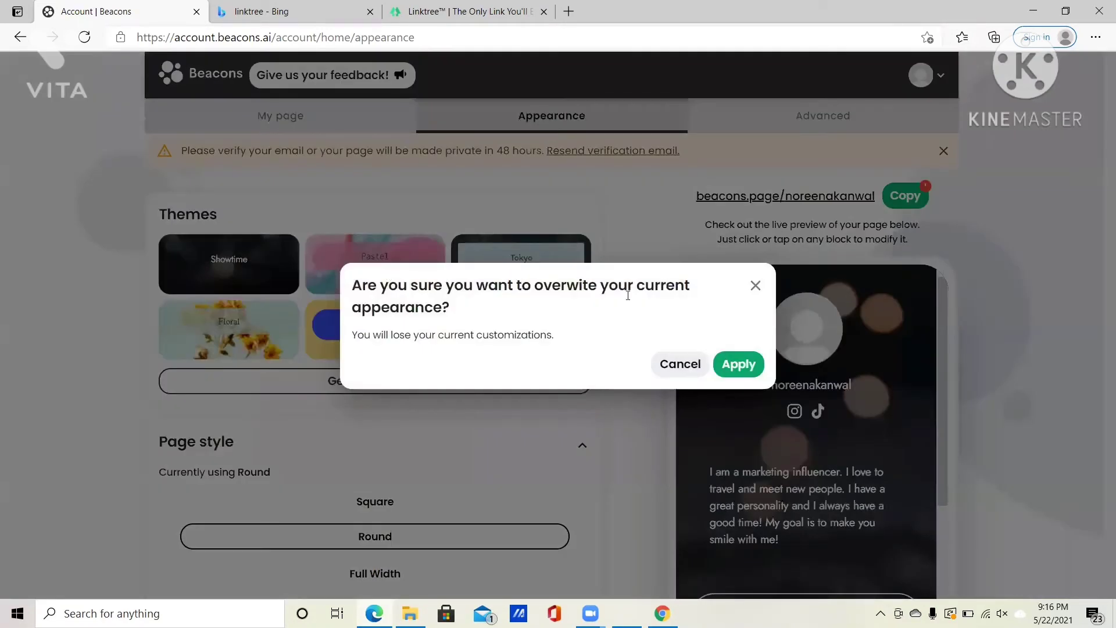
left_click(737, 365)
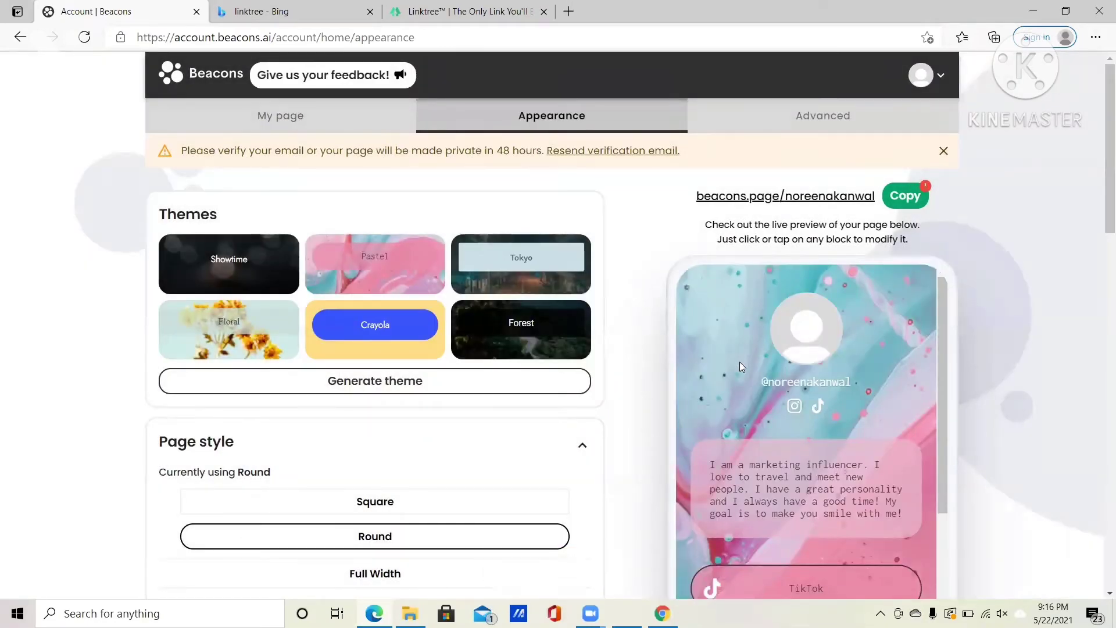
scroll(1101, 211, "down", 4)
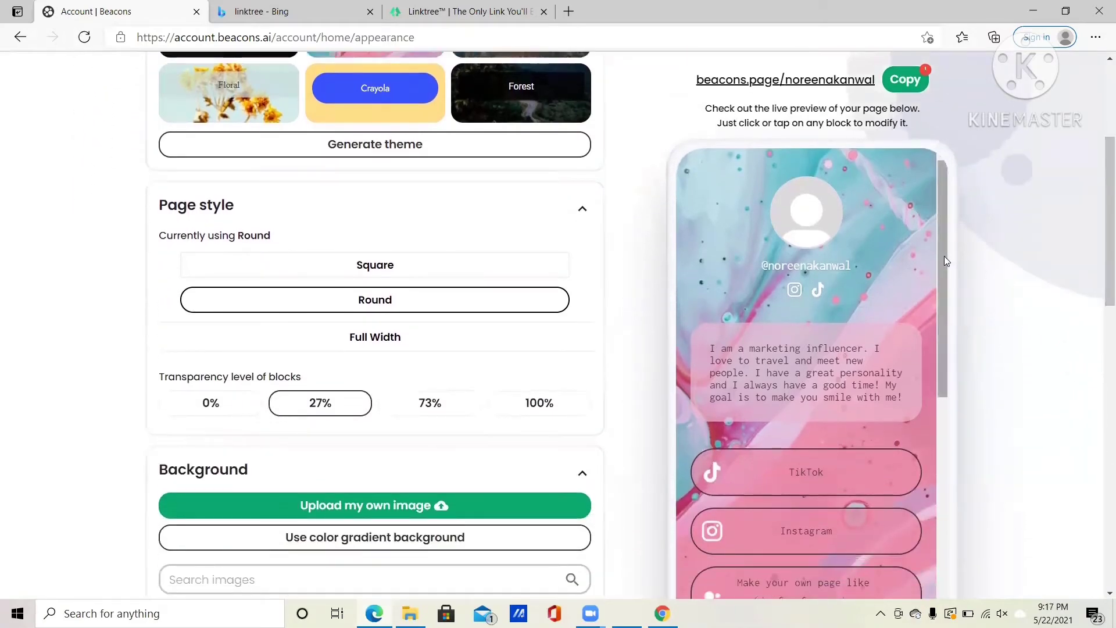
mouse_move(944, 255)
left_mouse_down()
mouse_move(951, 353)
mouse_move(946, 260)
left_mouse_up()
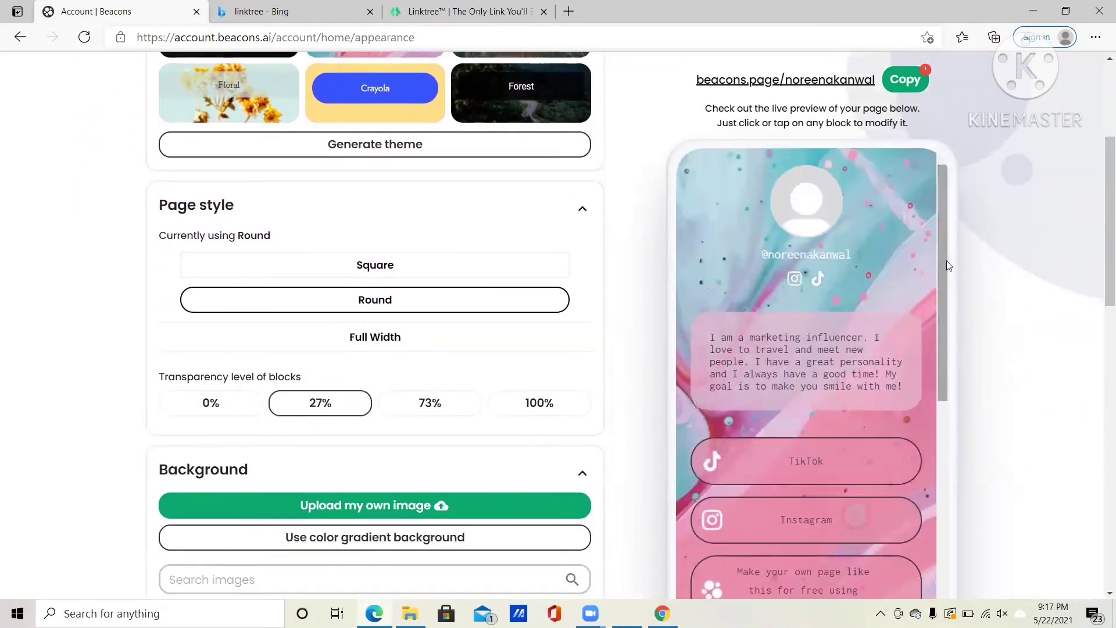
- Apply the Crayola theme, overwriting the current appearance, and look over the live preview
left_click(365, 100)
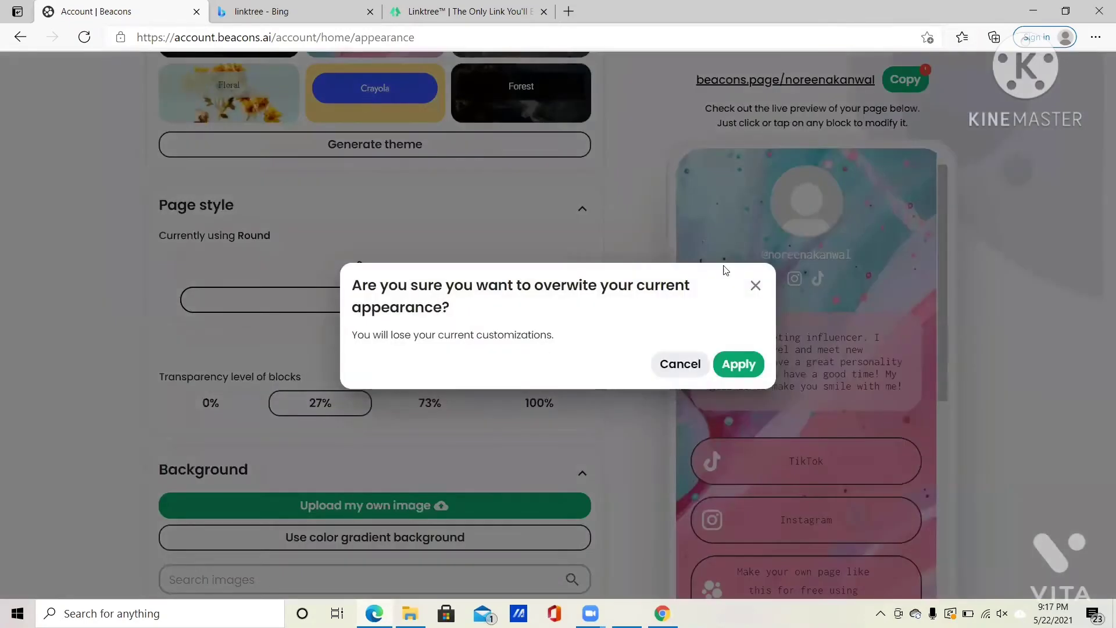
left_click(738, 365)
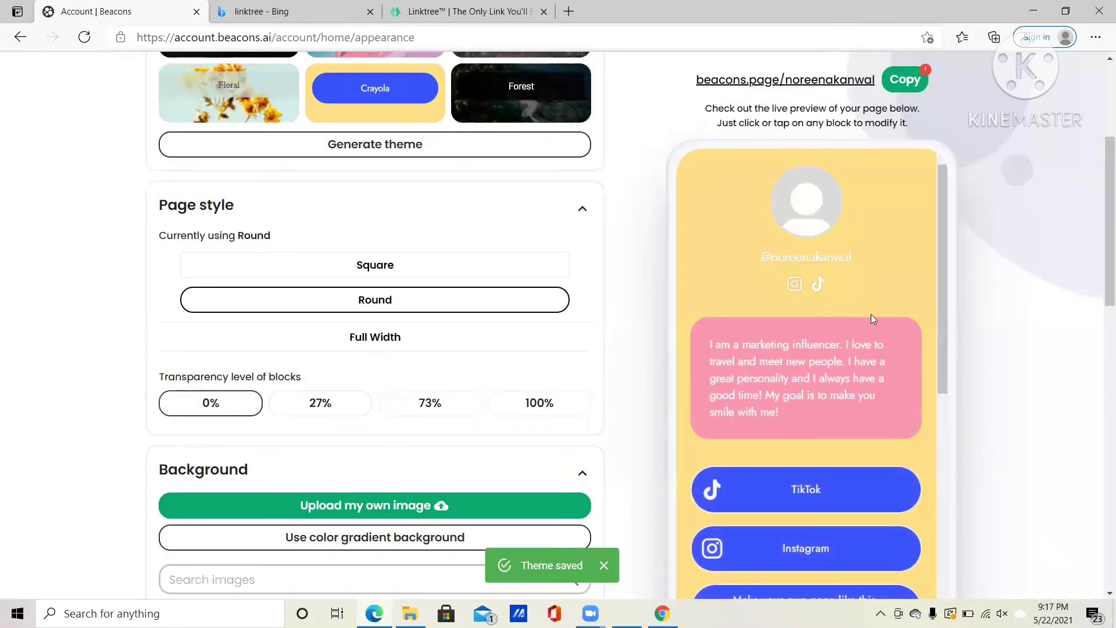
mouse_move(943, 307)
left_mouse_down()
mouse_move(957, 421)
mouse_move(951, 289)
left_mouse_up()
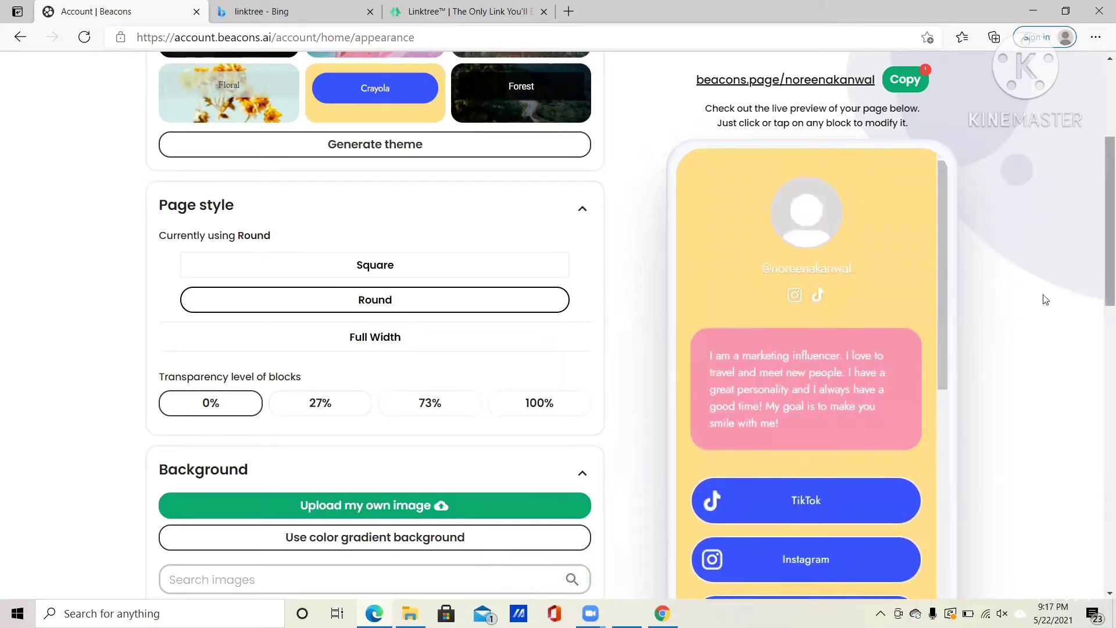
- Try the Square and Round page styles, set the page style to Full Width, and check the blocks in the preview
left_click(378, 271)
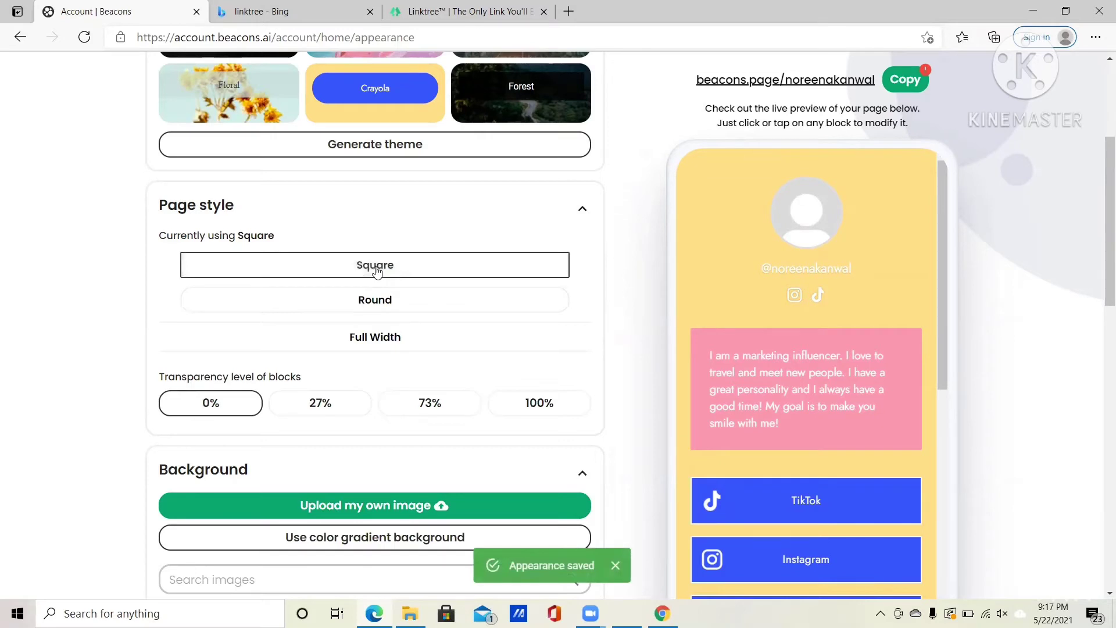
left_click(377, 303)
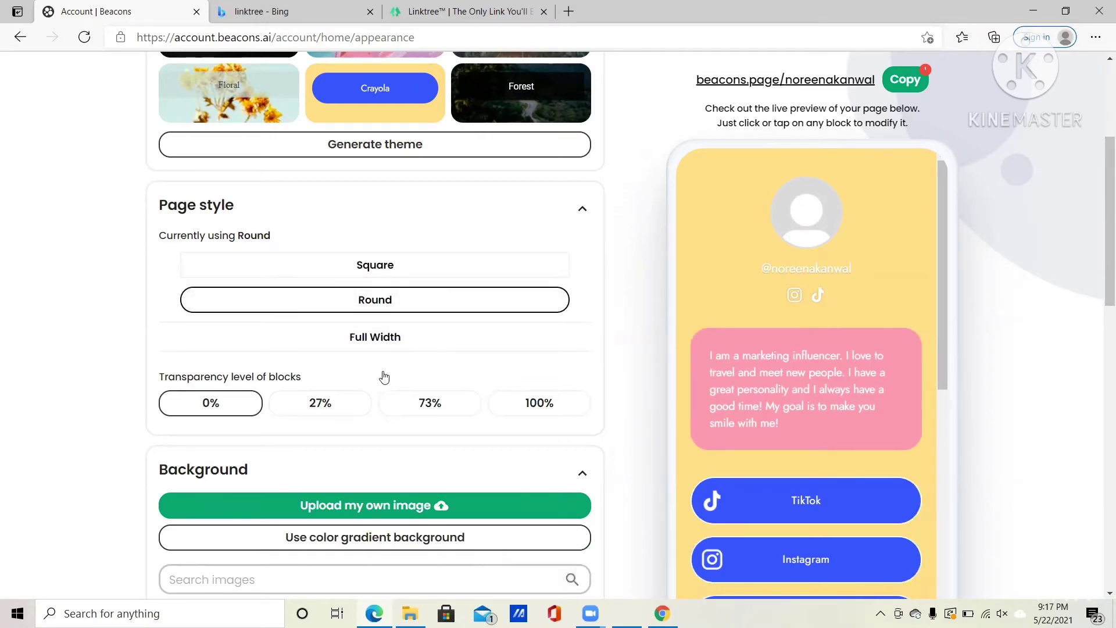
left_click(377, 337)
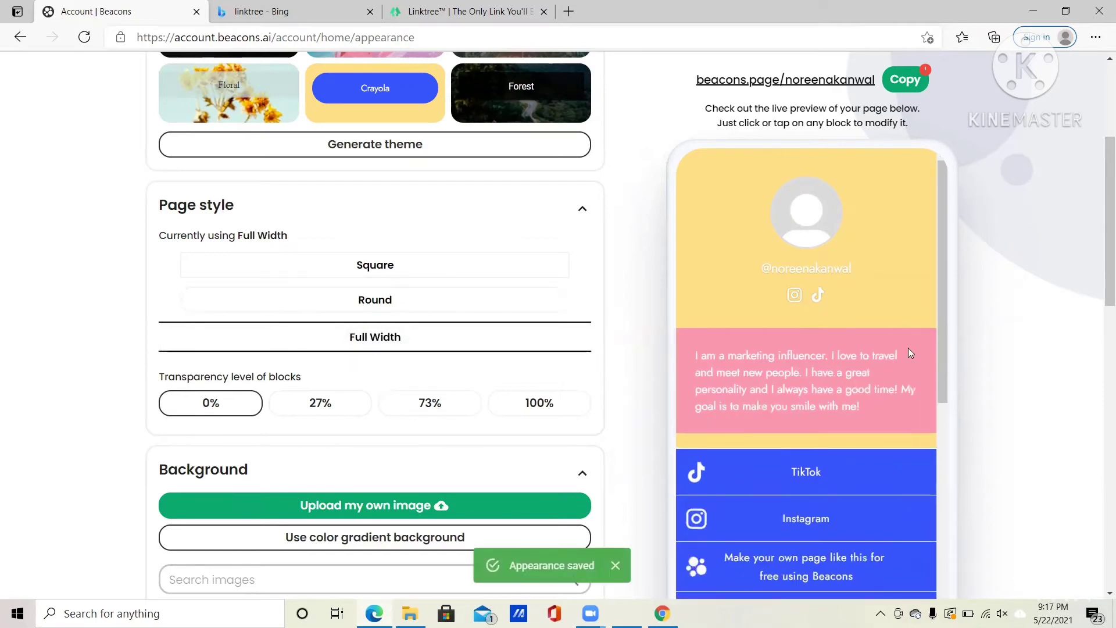
left_click_drag(943, 300, 957, 378)
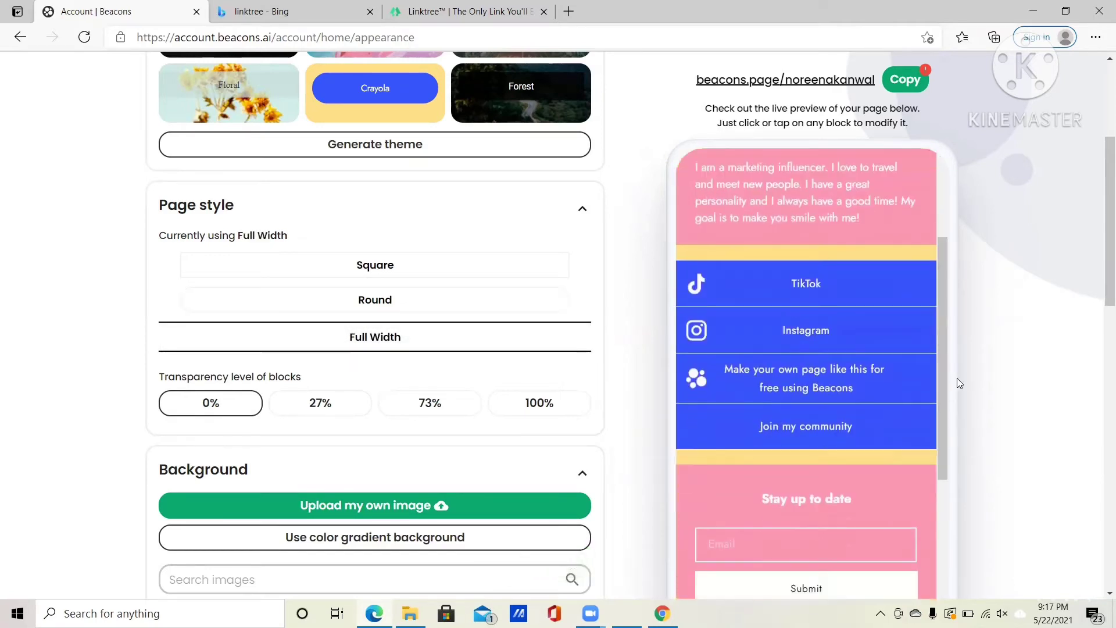
- Try block transparency levels of 27%, 73% and 100%, and set the level back to 0%
left_click(287, 412)
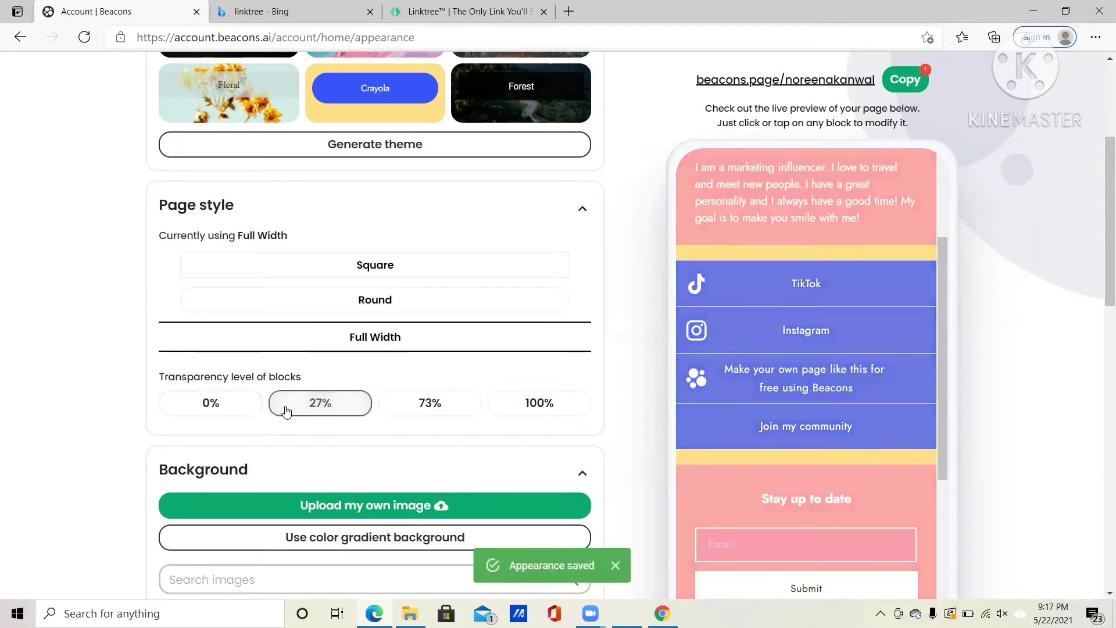
left_click(406, 412)
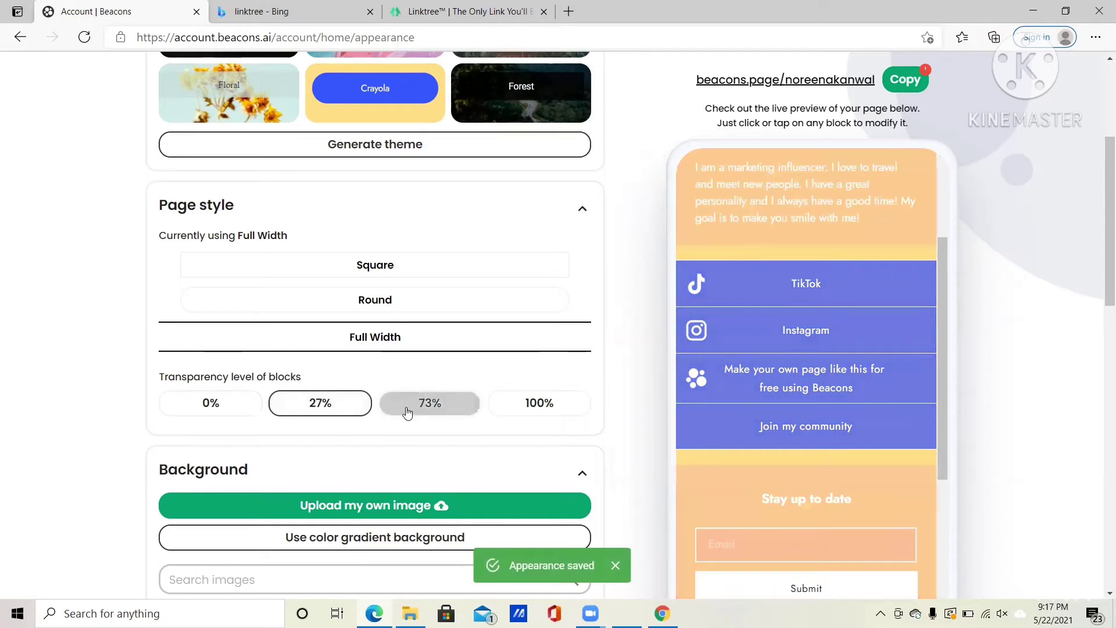
left_click(532, 411)
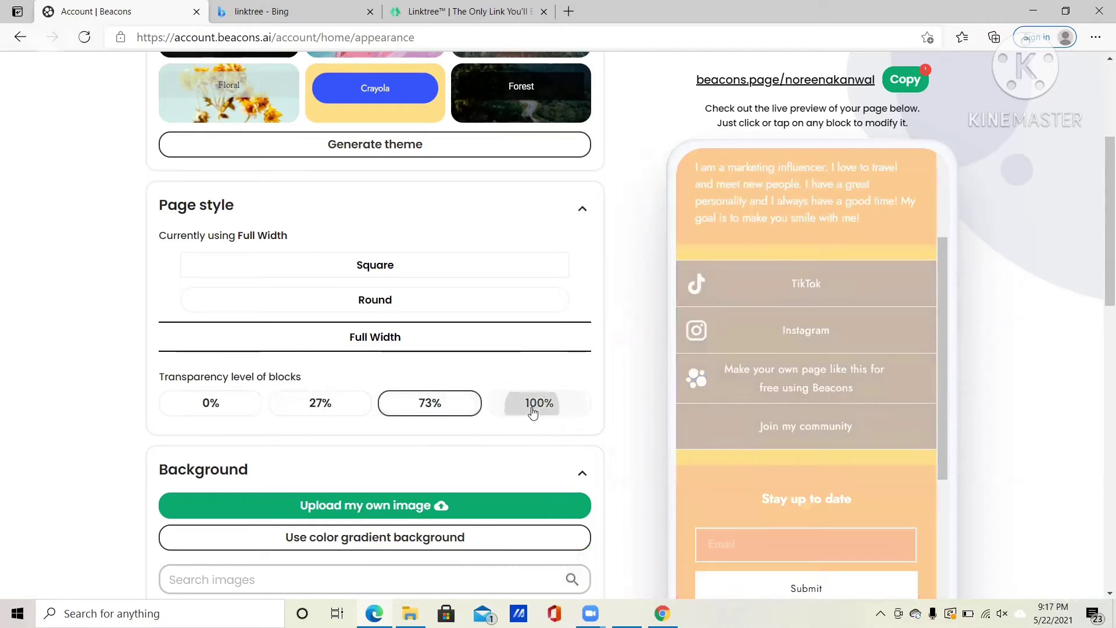
left_click(199, 406)
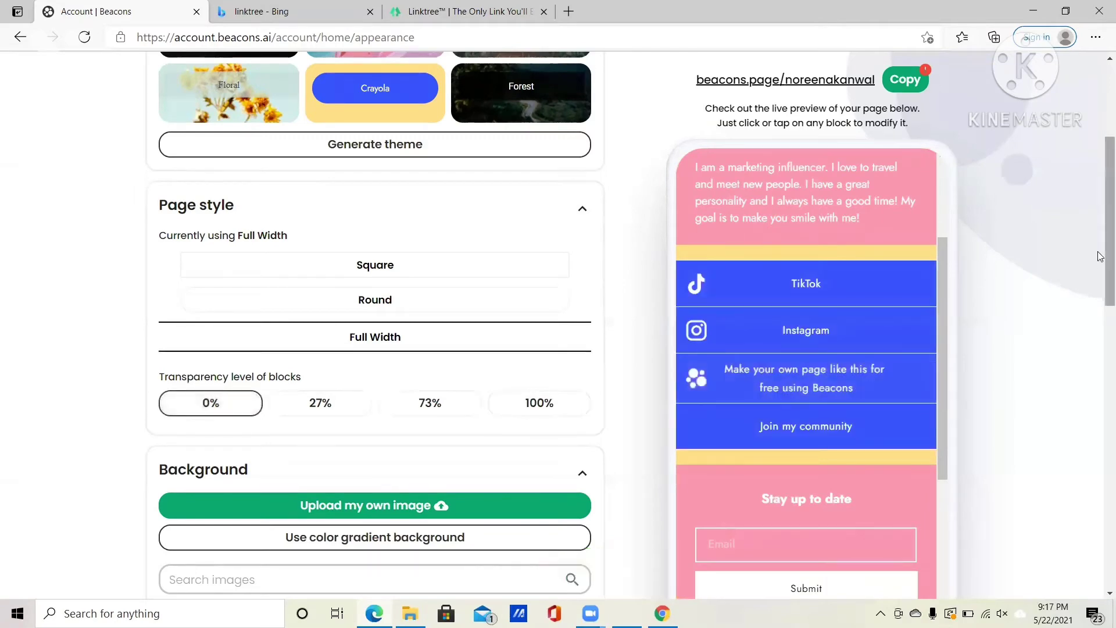
- Try the ocean shore and white dog photos as background, and set the blurred night lights photo as the page background
left_click_drag(1099, 259, 1099, 349)
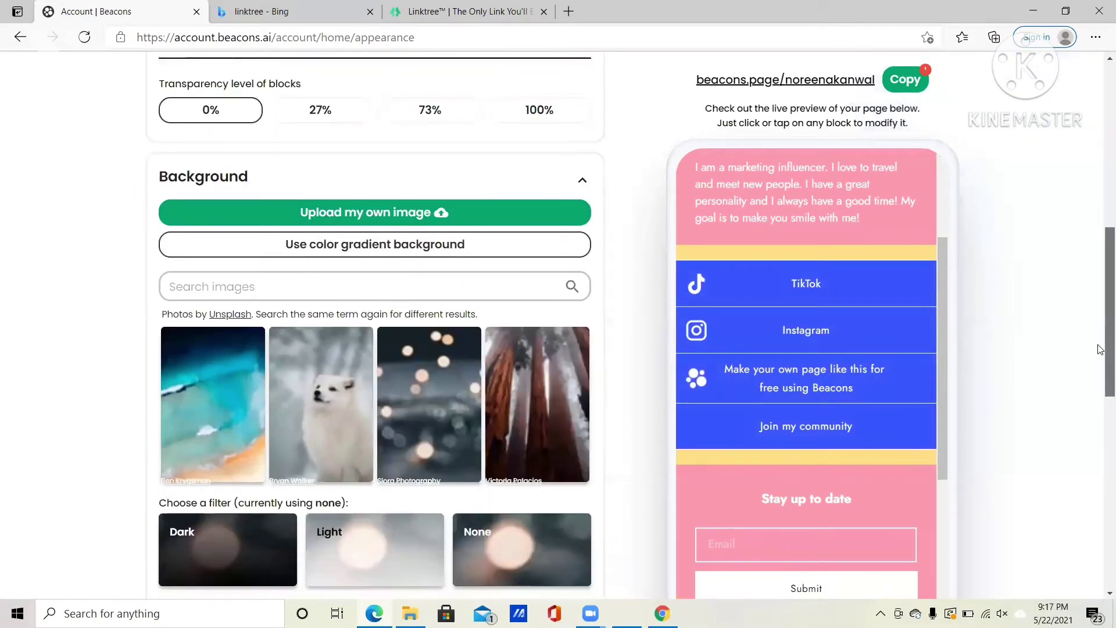
left_click(215, 412)
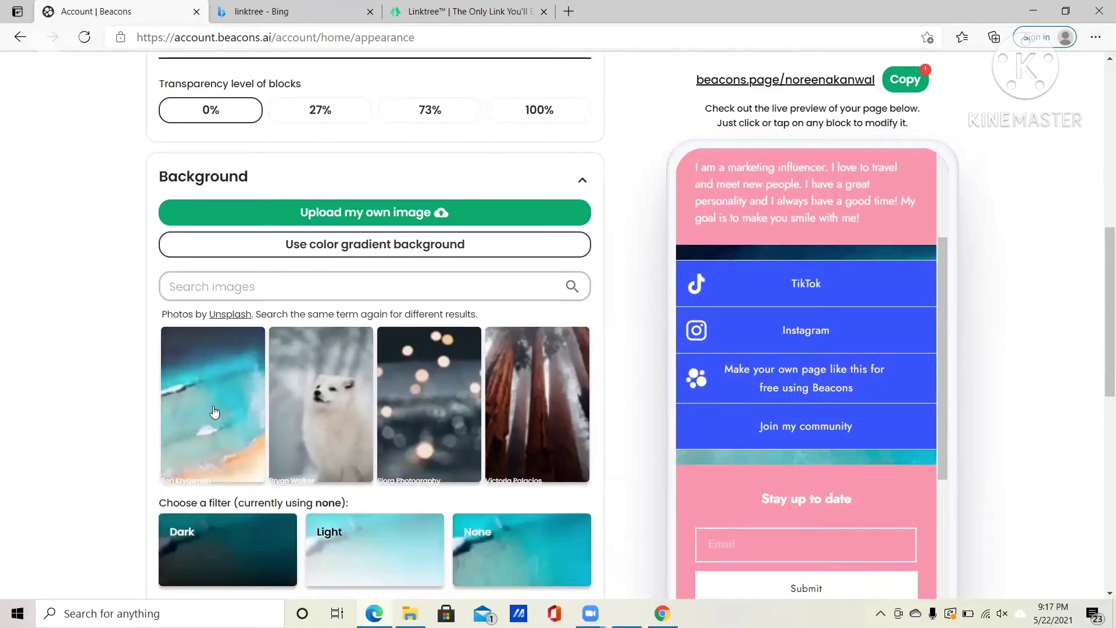
left_click(361, 417)
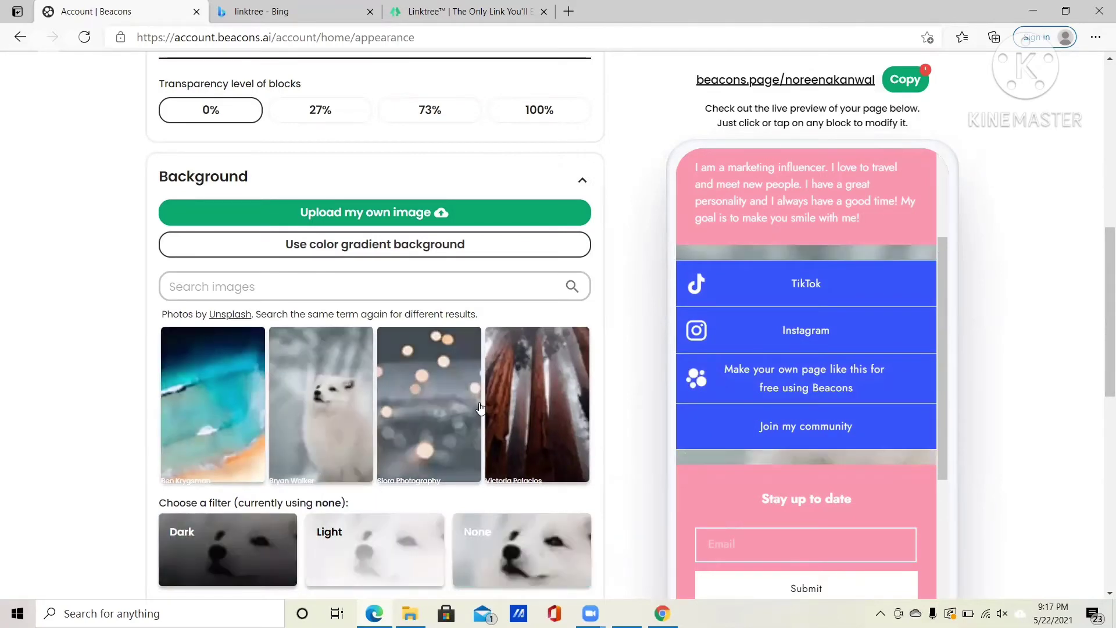
left_click(481, 409)
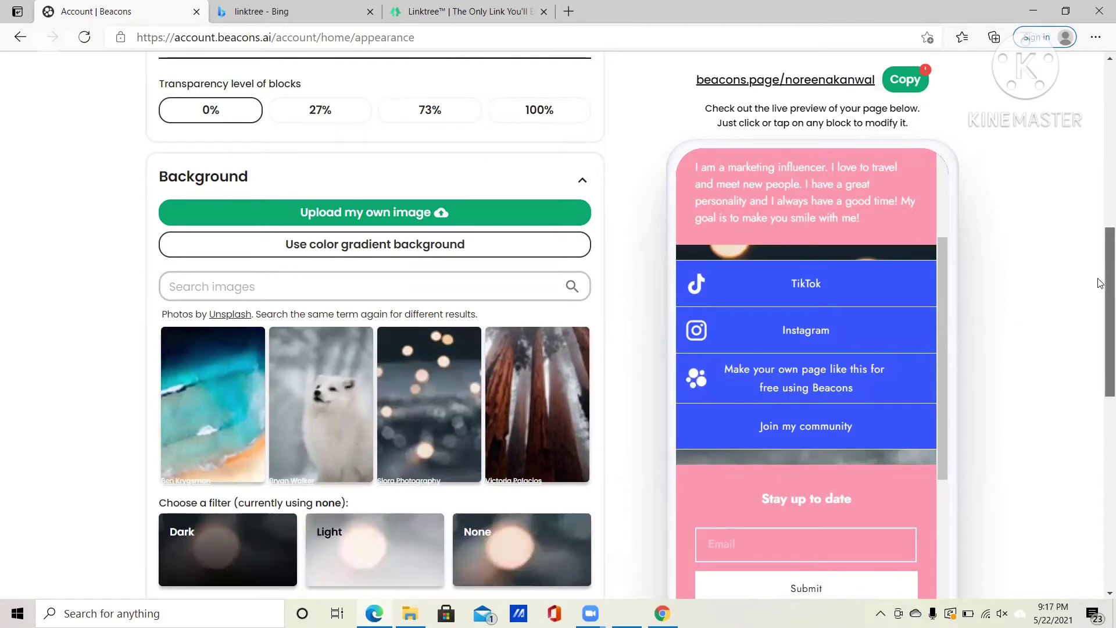
- Try the Helvetica and Jost fonts, and set the page font to Quicksand
scroll(1101, 404, "down", 5)
scroll(1101, 407, "down", 3)
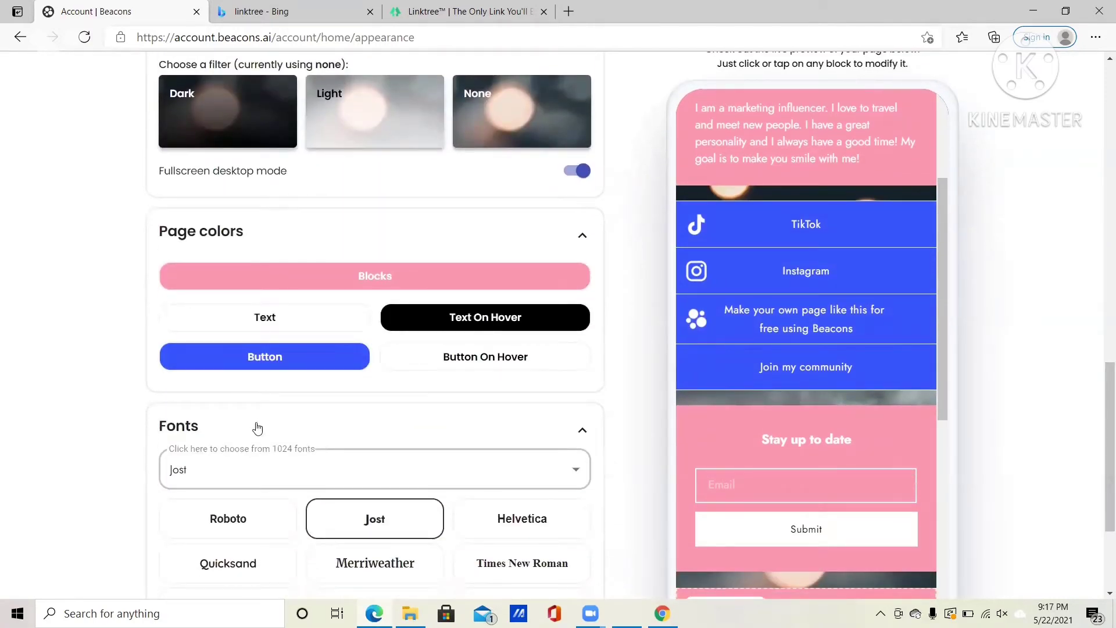
left_click(528, 520)
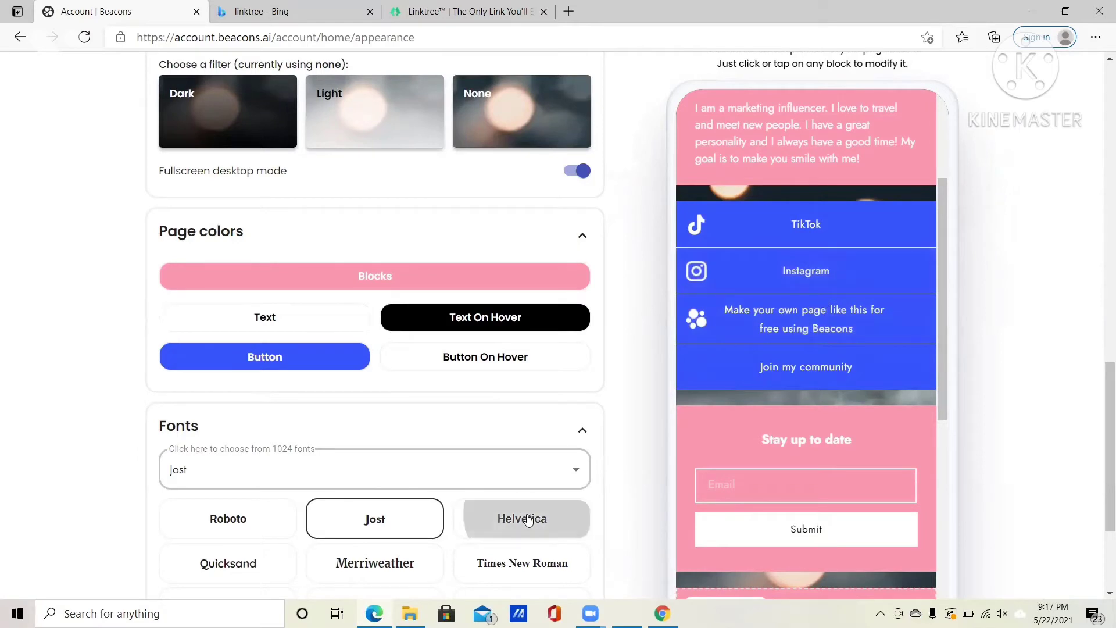
left_click(361, 517)
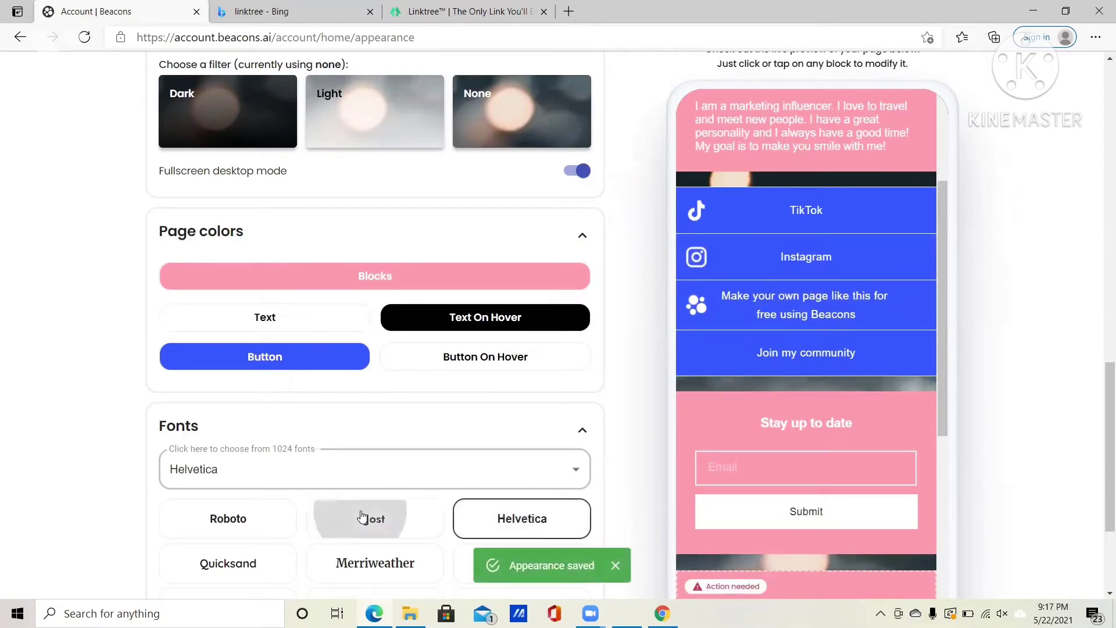
left_click(251, 562)
scroll(1100, 465, "down", 3)
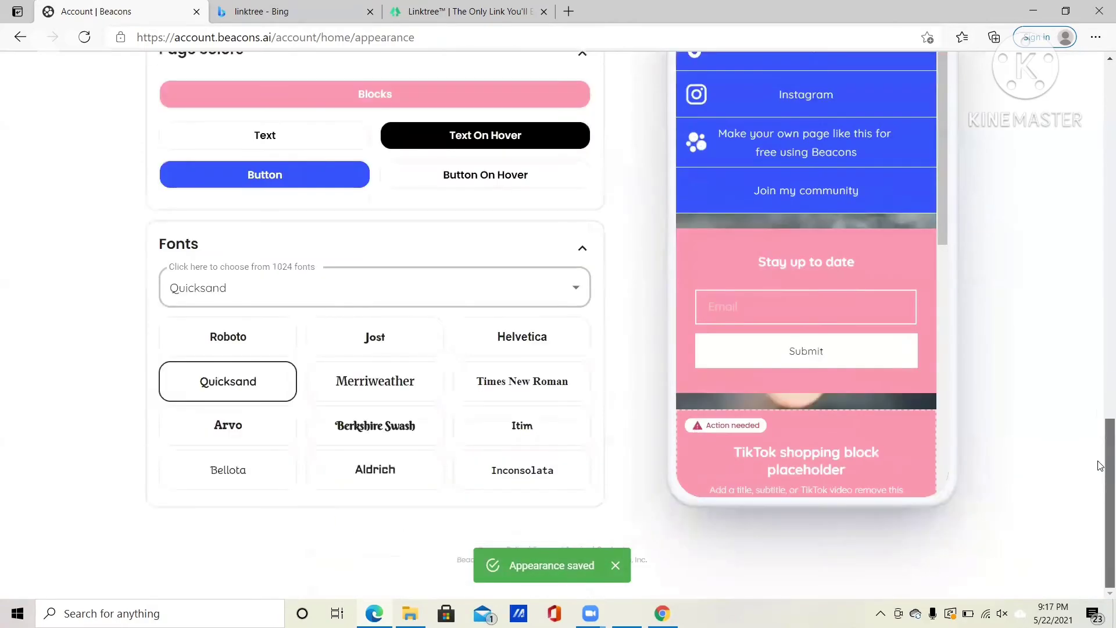
scroll(1101, 428, "up", 12)
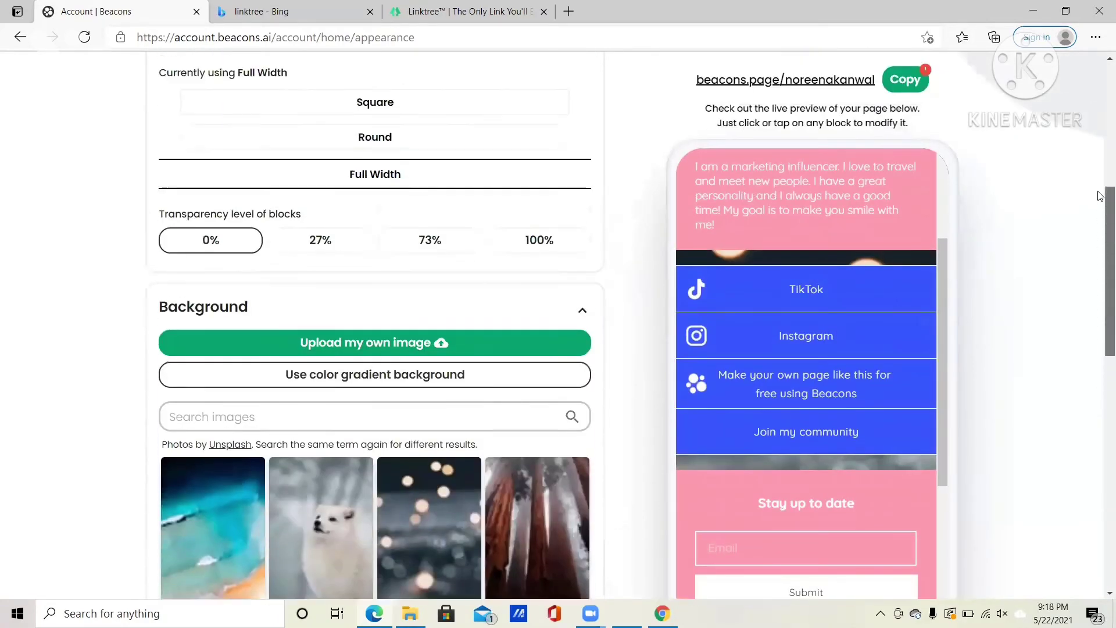
scroll(1100, 196, "up", 5)
scroll(1102, 221, "down", 4)
scroll(1100, 140, "up", 1)
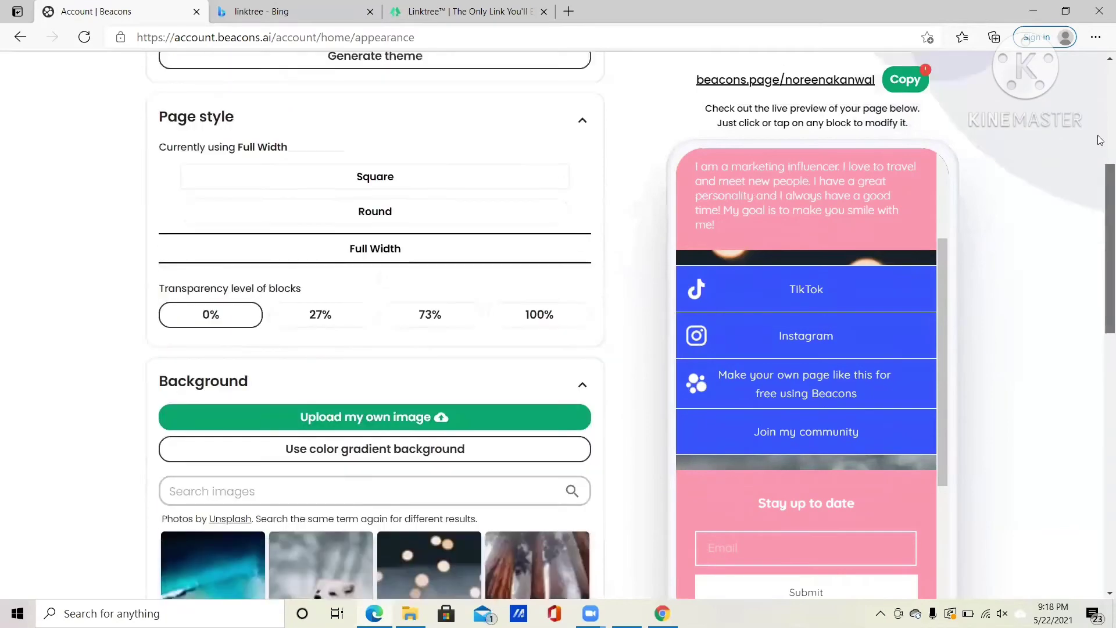
scroll(1101, 140, "up", 6)
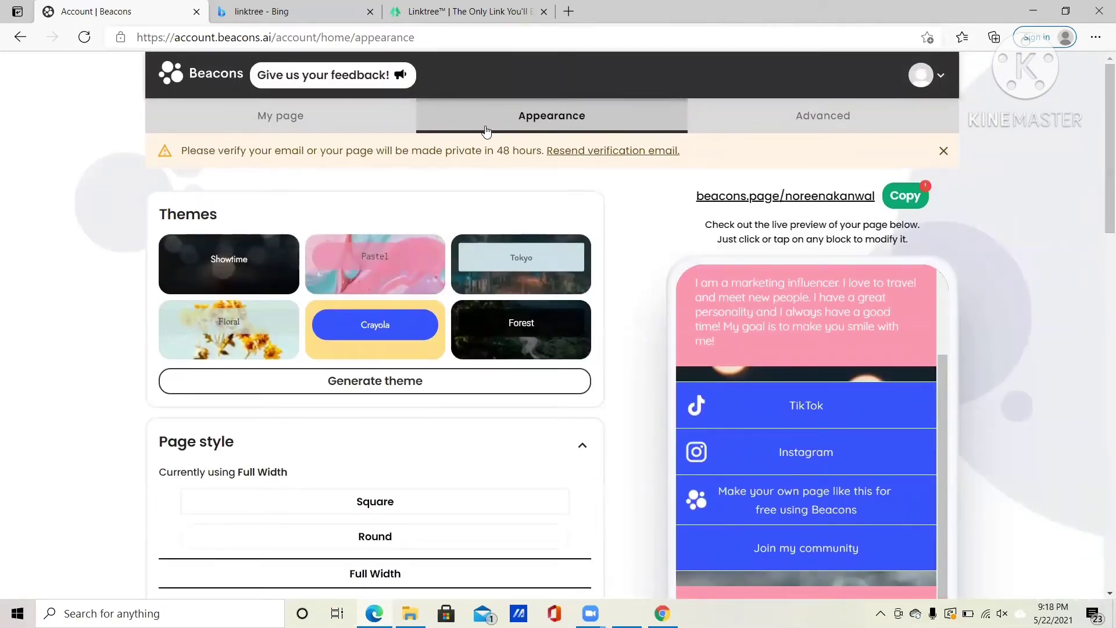
left_click(522, 125)
left_click(523, 125)
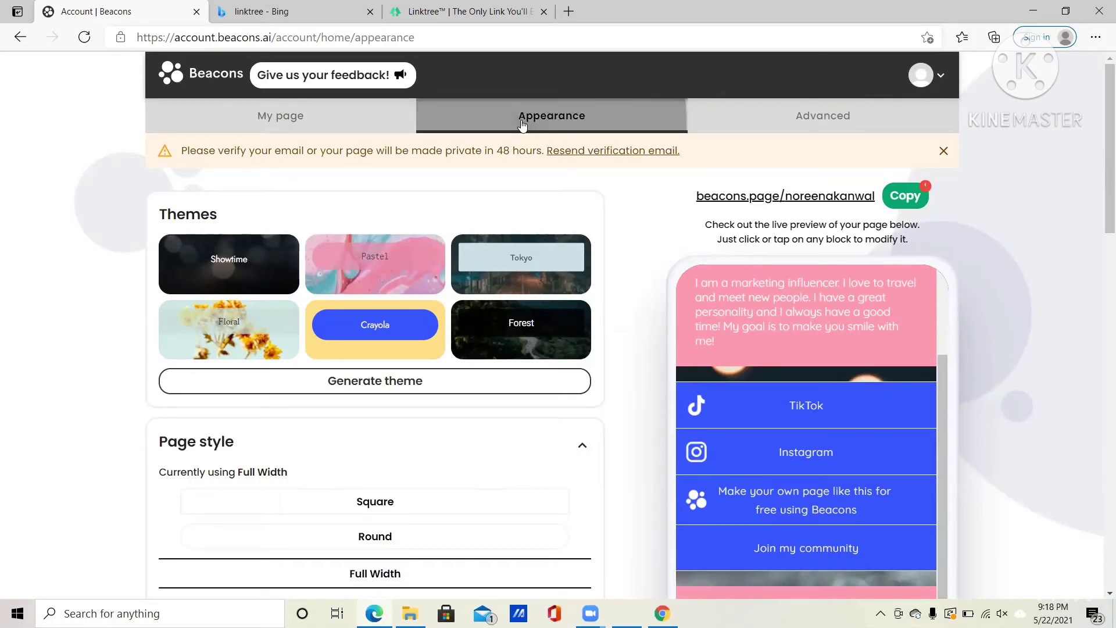
- Check the Advanced settings, and review the Header block's picture, text, format and social icon options
left_click(794, 112)
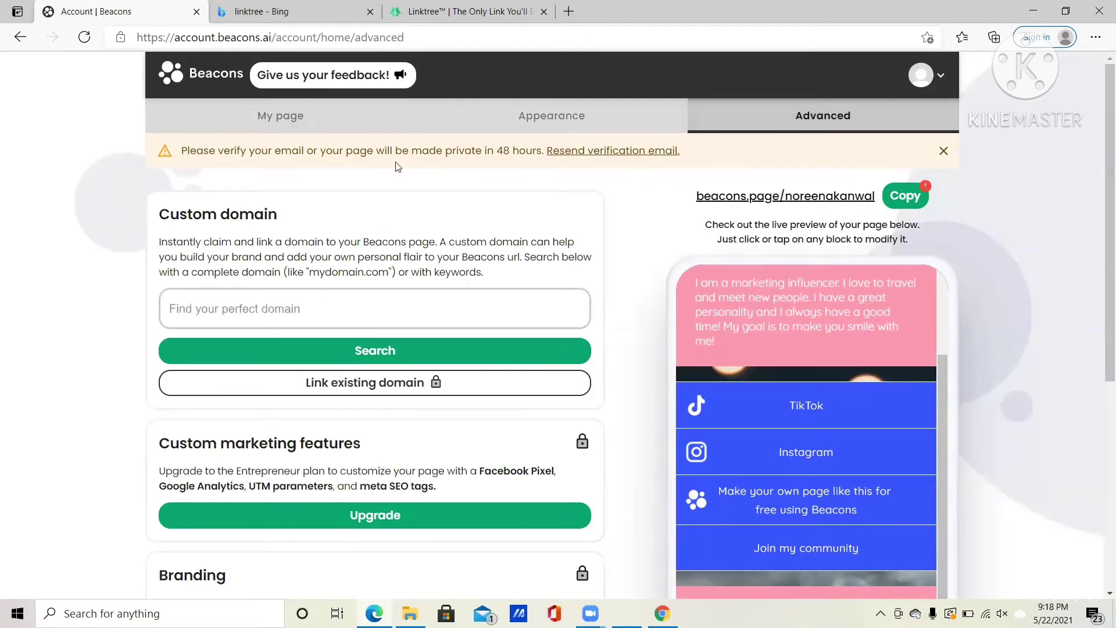
left_click(309, 114)
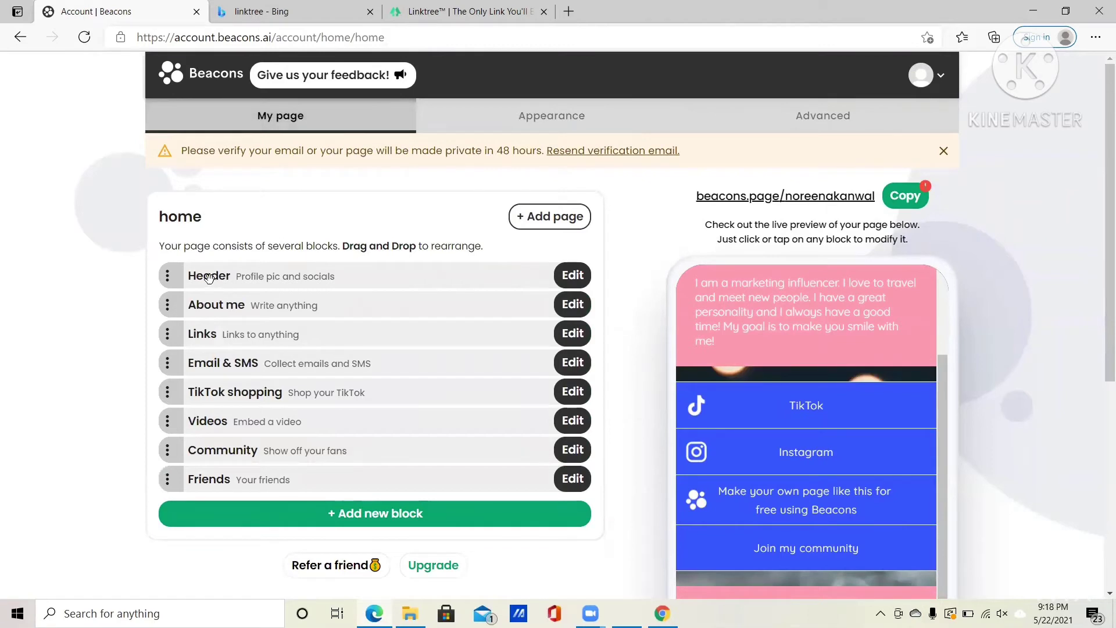
left_click(563, 277)
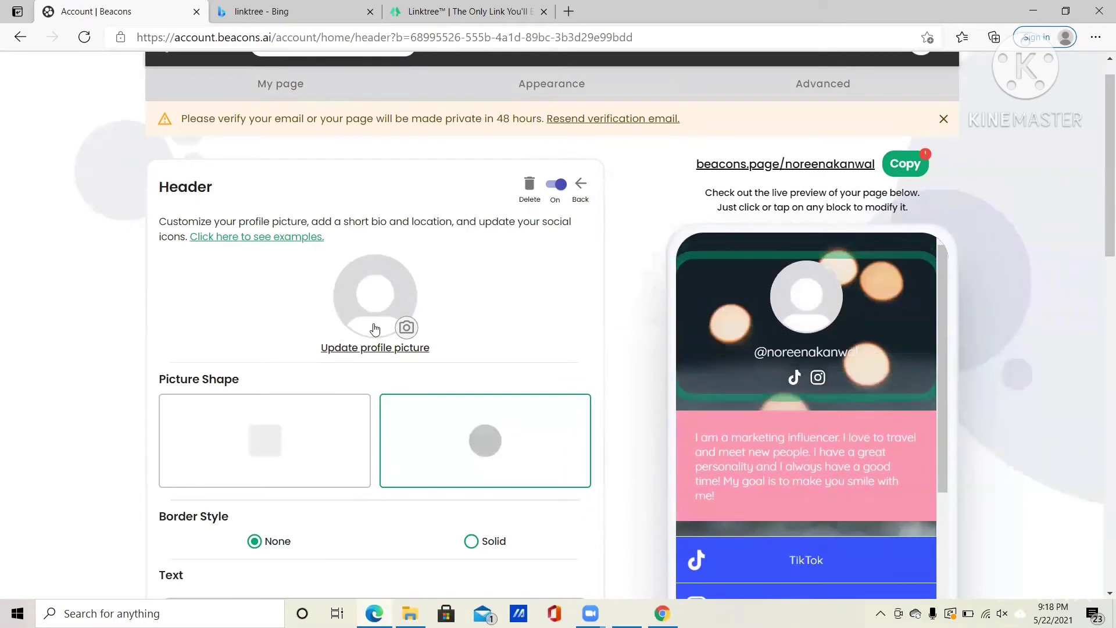
left_click_drag(1102, 219, 1100, 378)
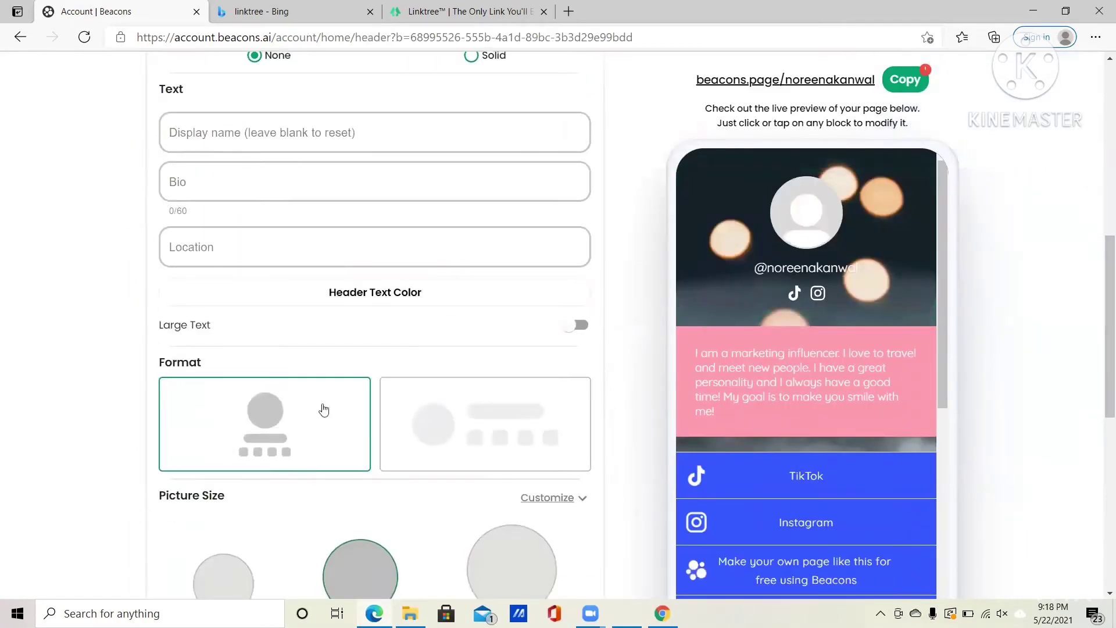
scroll(1101, 328, "down", 4)
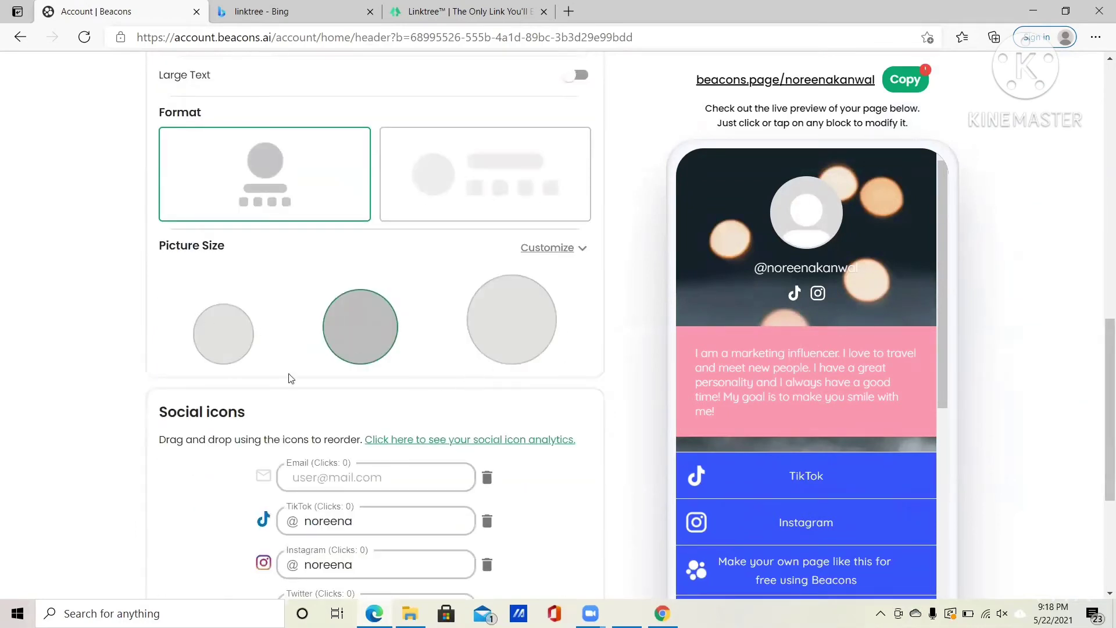
scroll(1101, 328, "down", 5)
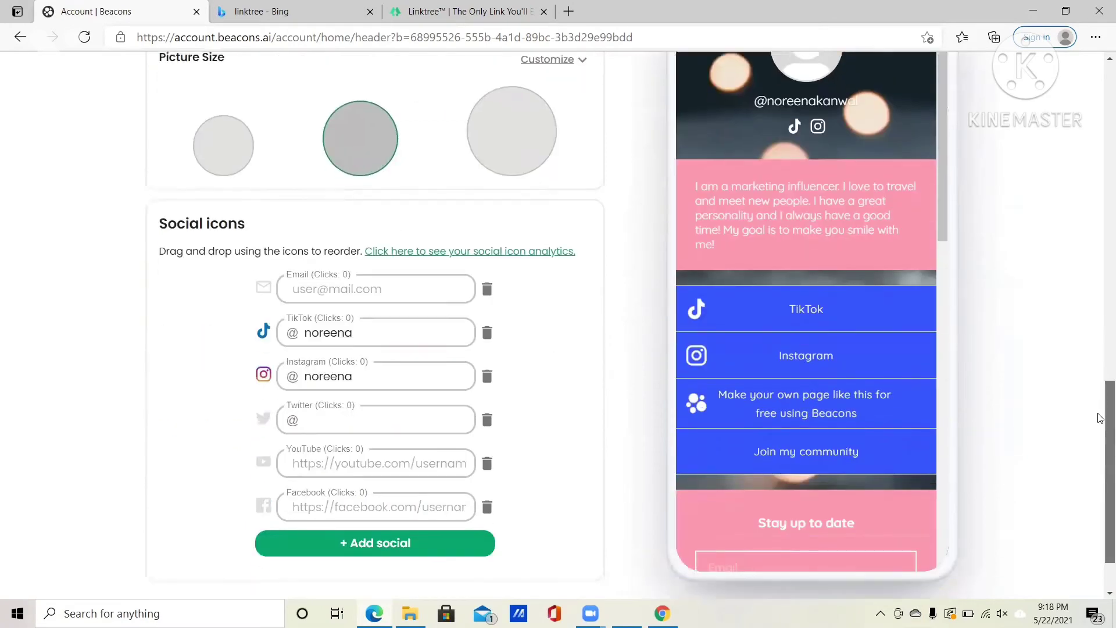
scroll(1100, 317, "up", 4)
scroll(1100, 317, "up", 6)
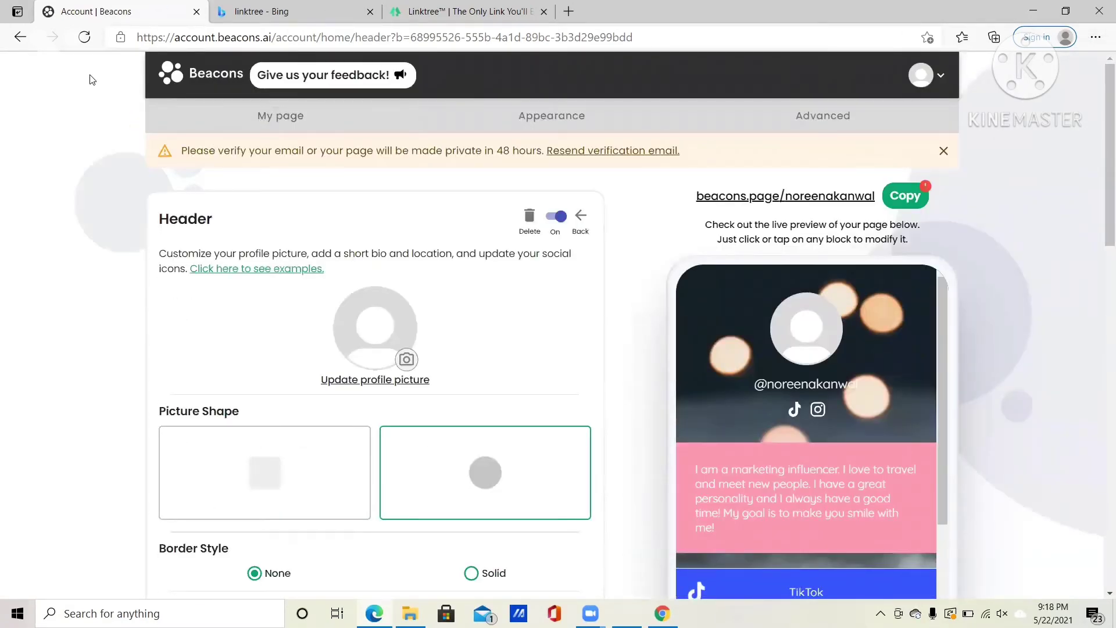
left_click(20, 37)
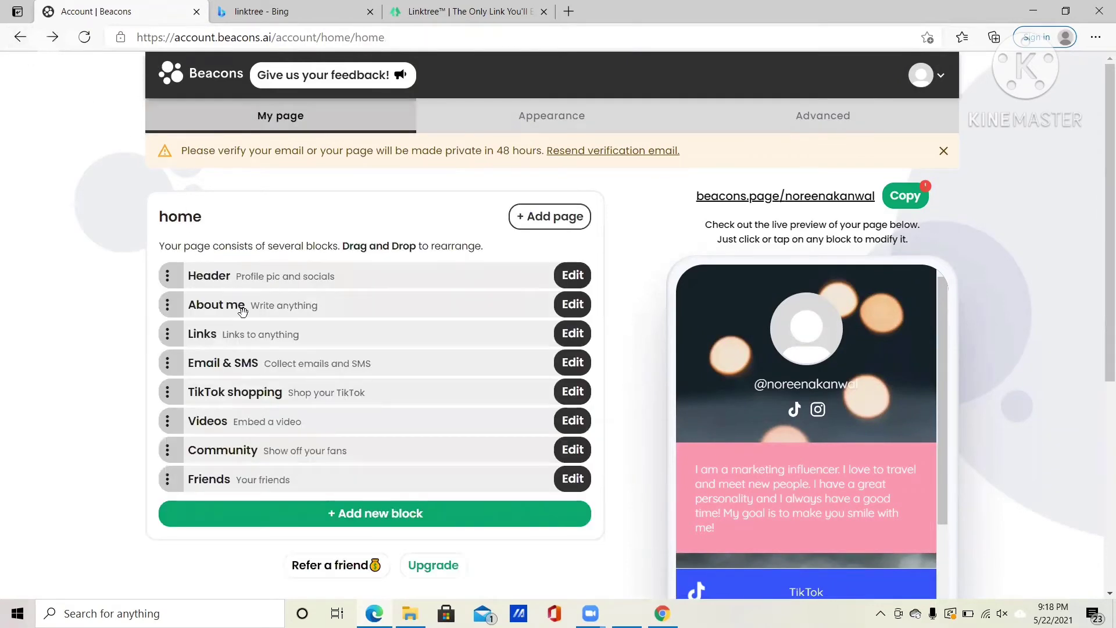
- Open the About me block, review its bio text, and return to the list of page blocks
left_click(564, 310)
scroll(563, 314, "down", 2)
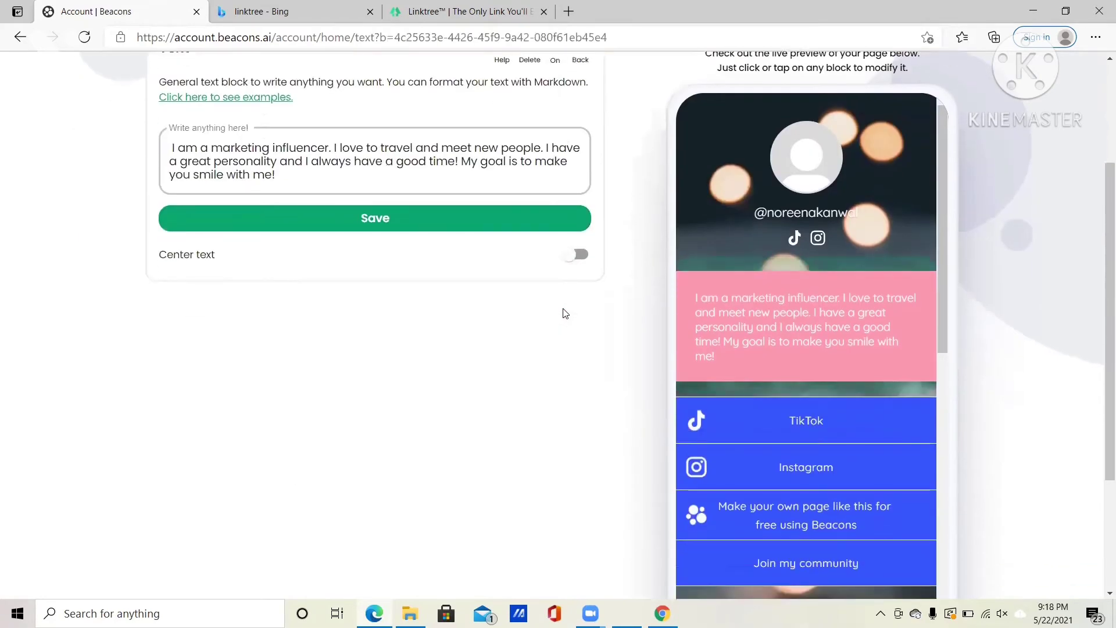
left_click(165, 148)
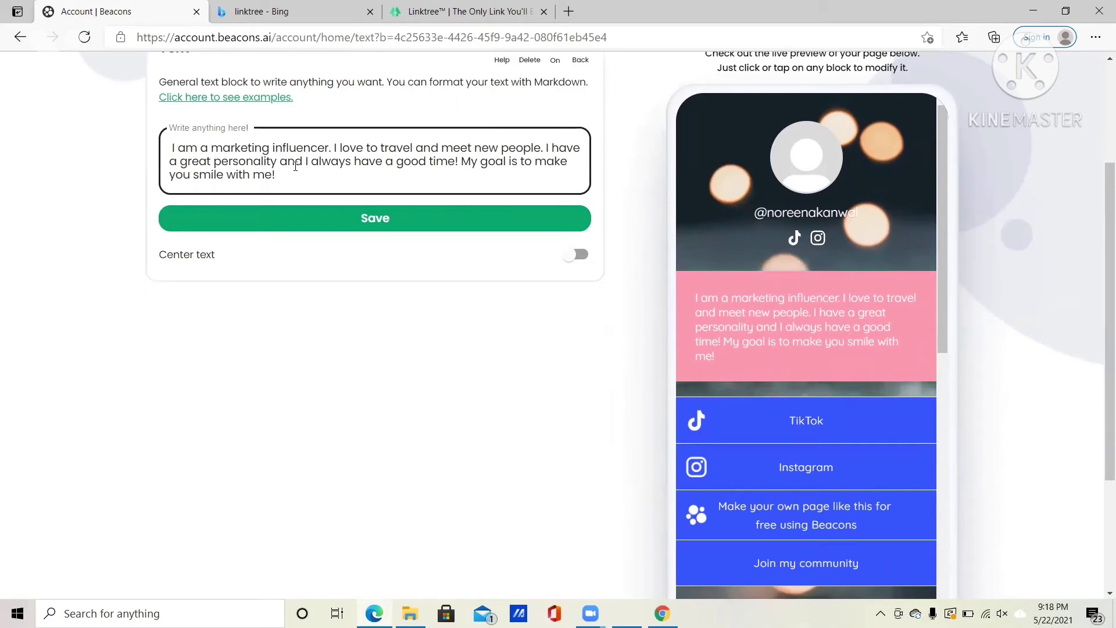
left_click(20, 38)
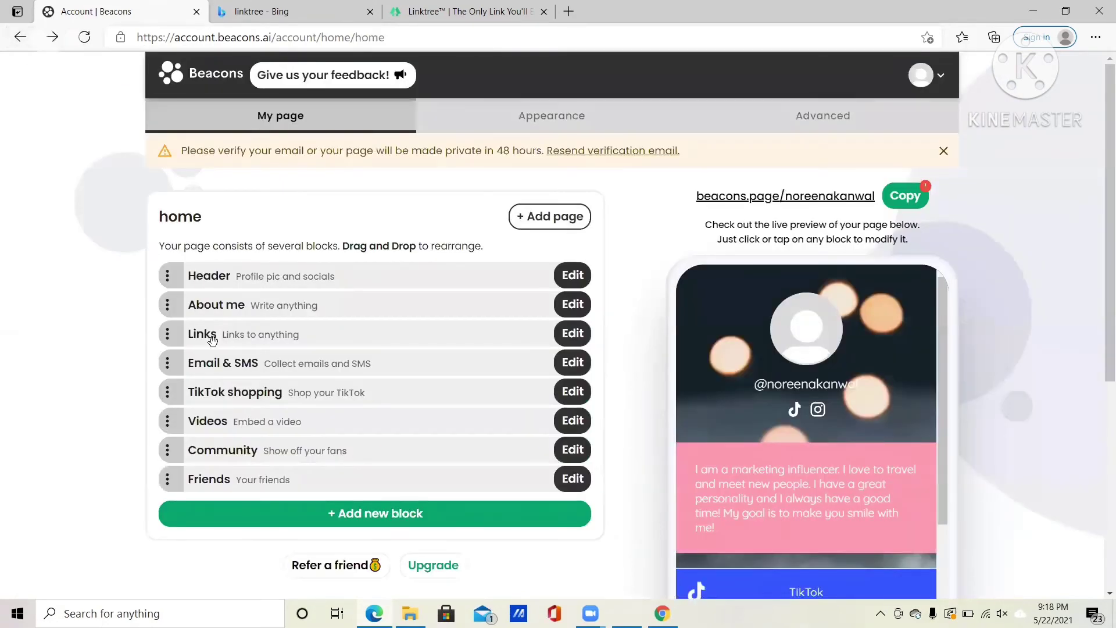
- Add a new link at the end of the Links block with the title "fgk,", leaving its subtitle and URL empty
left_click(573, 335)
scroll(573, 333, "down", 2)
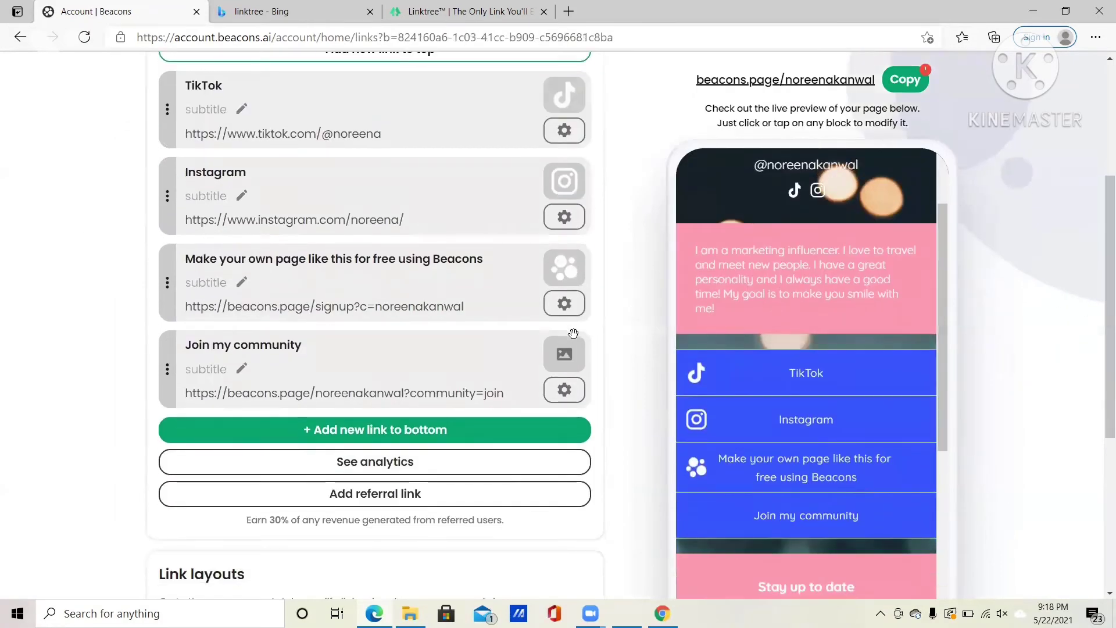
left_click(359, 435)
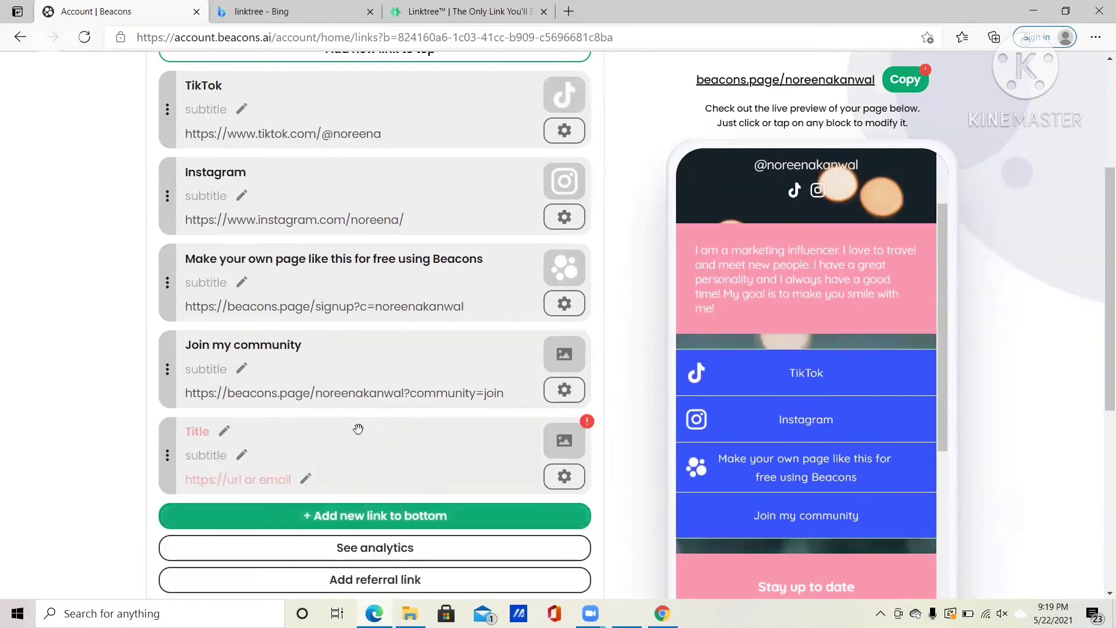
left_click(197, 435)
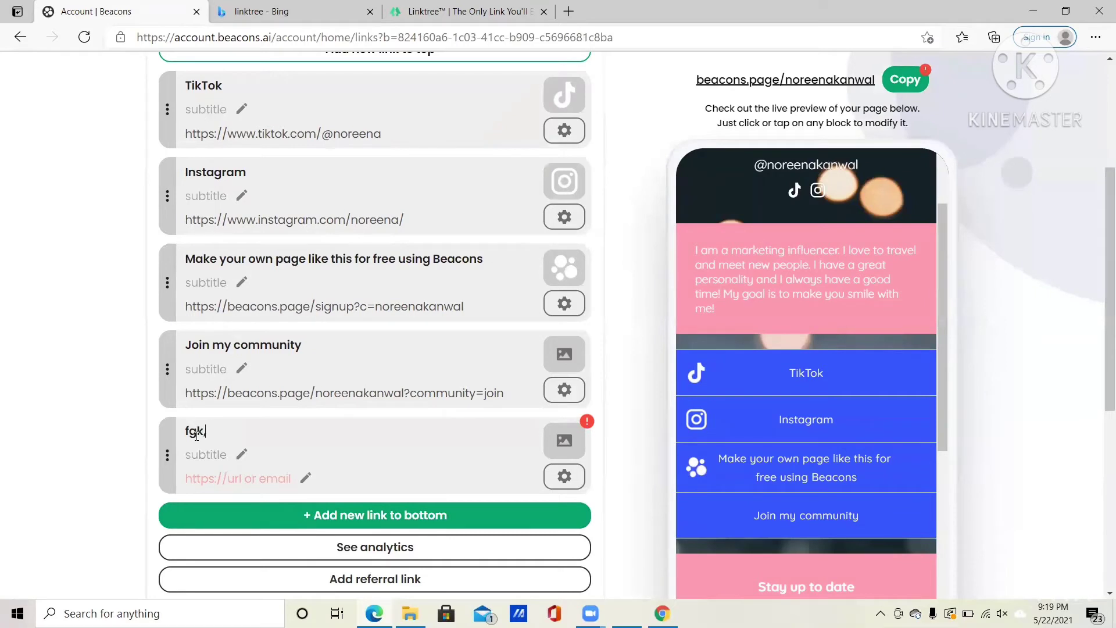
left_click(212, 456)
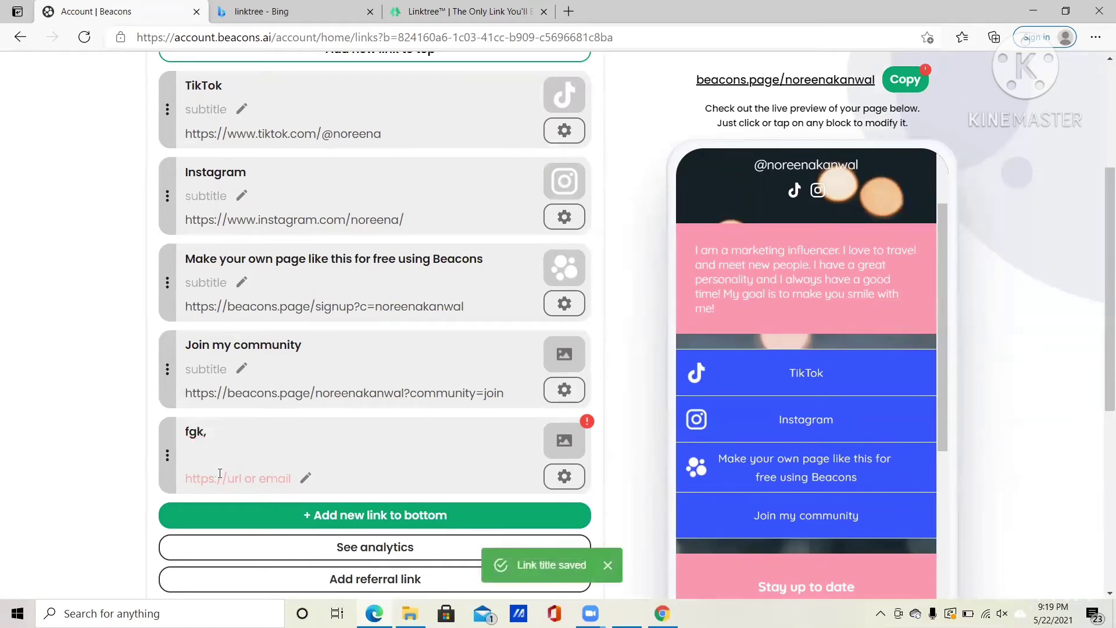
left_click(223, 474)
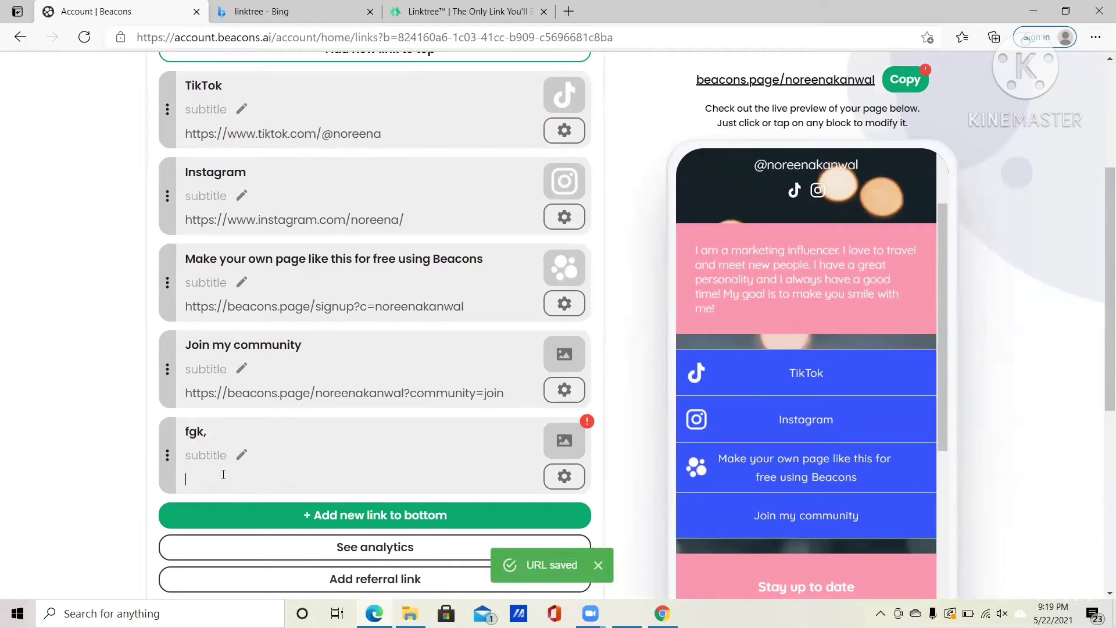
key("super+s")
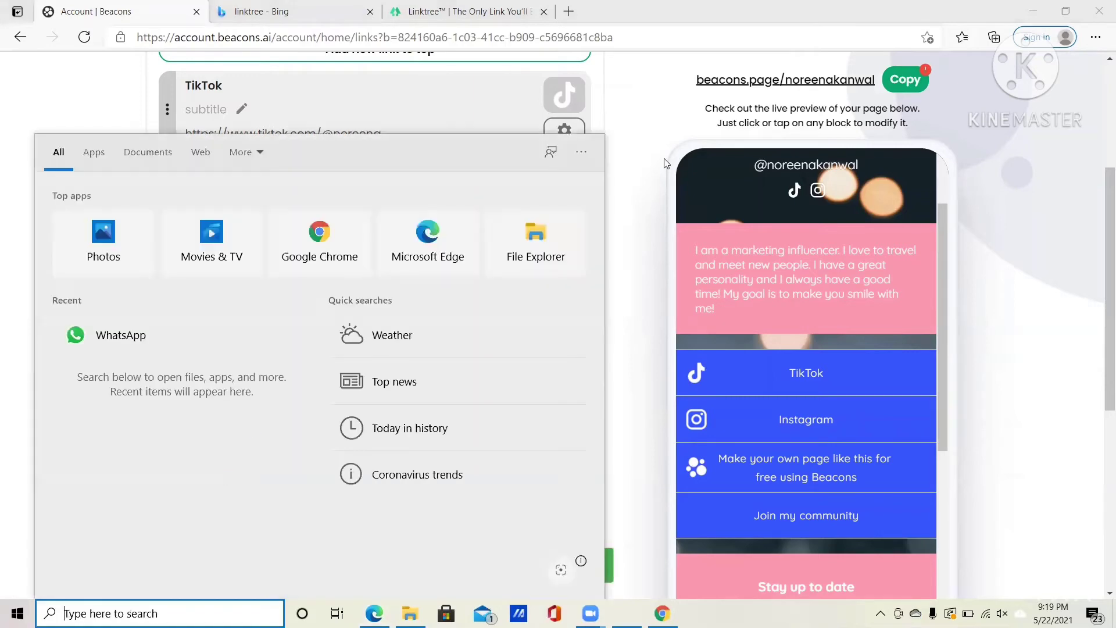
left_click(667, 163)
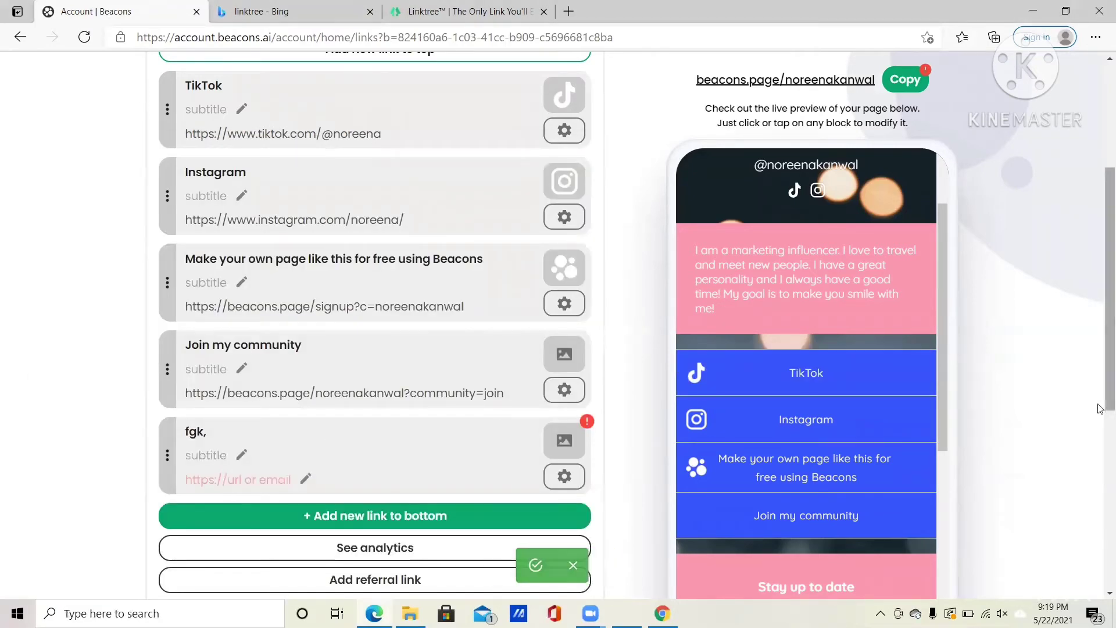
- Add another new link at the start of the Links block, leaving its title and URL empty
left_click_drag(1101, 409, 1101, 248)
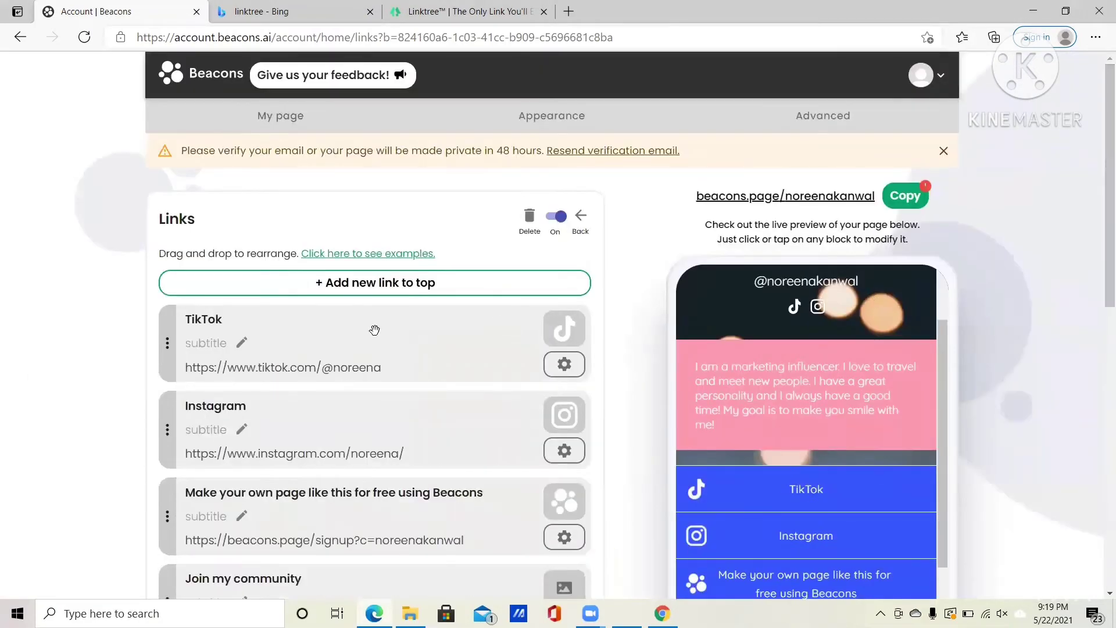
left_click(344, 287)
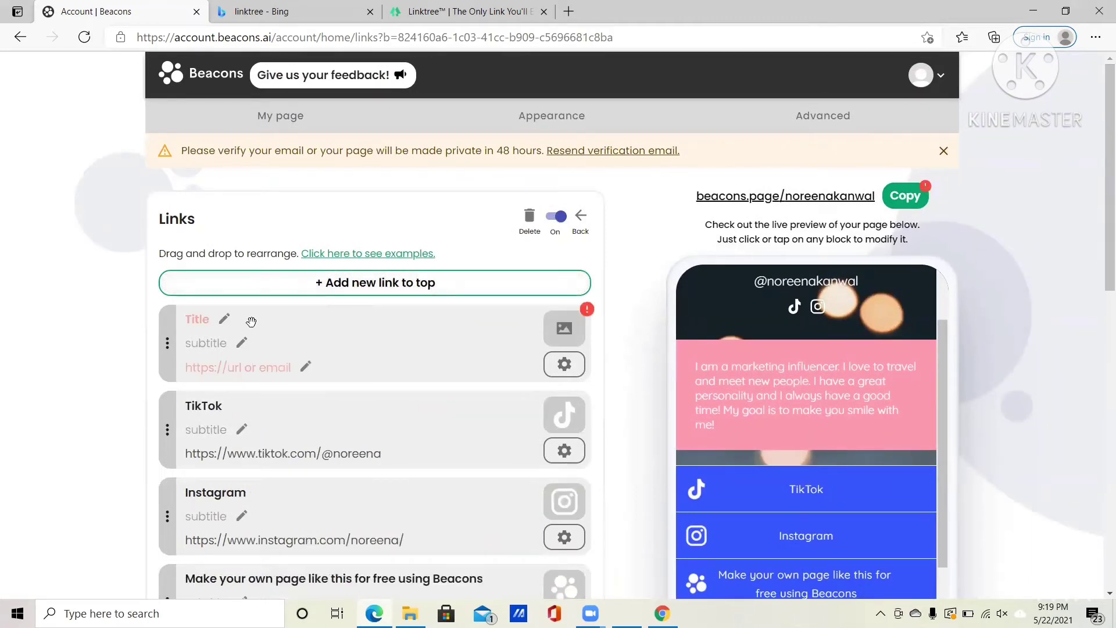
left_click(230, 318)
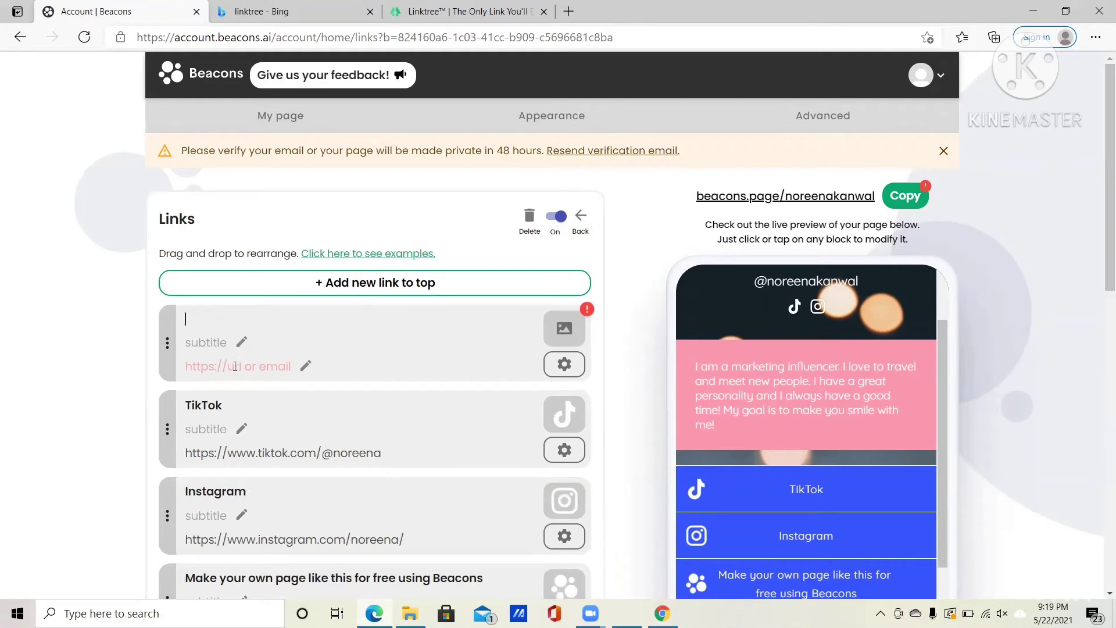
left_click(235, 368)
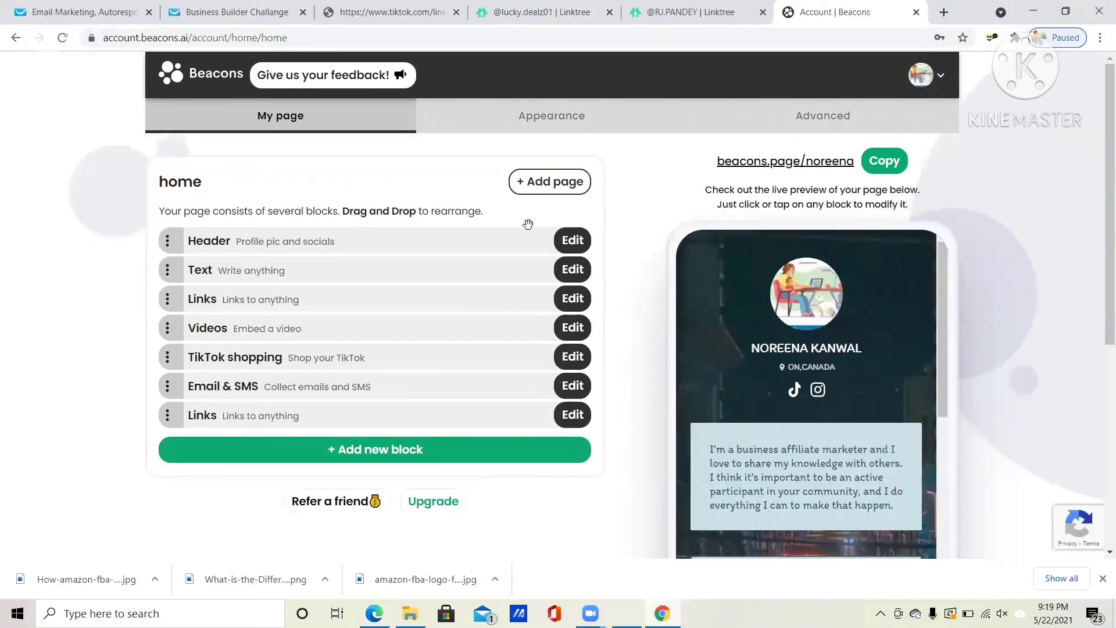
- Examine the discounted product links on the Best Dealz Linktree page as an example
left_click(535, 12)
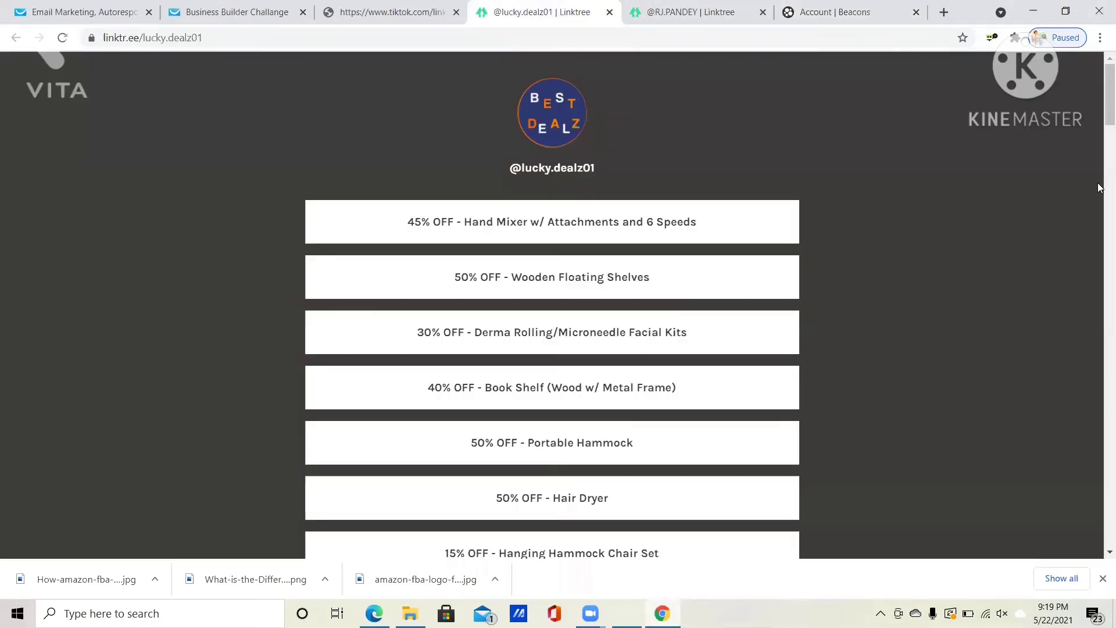
scroll(1099, 125, "down", 2)
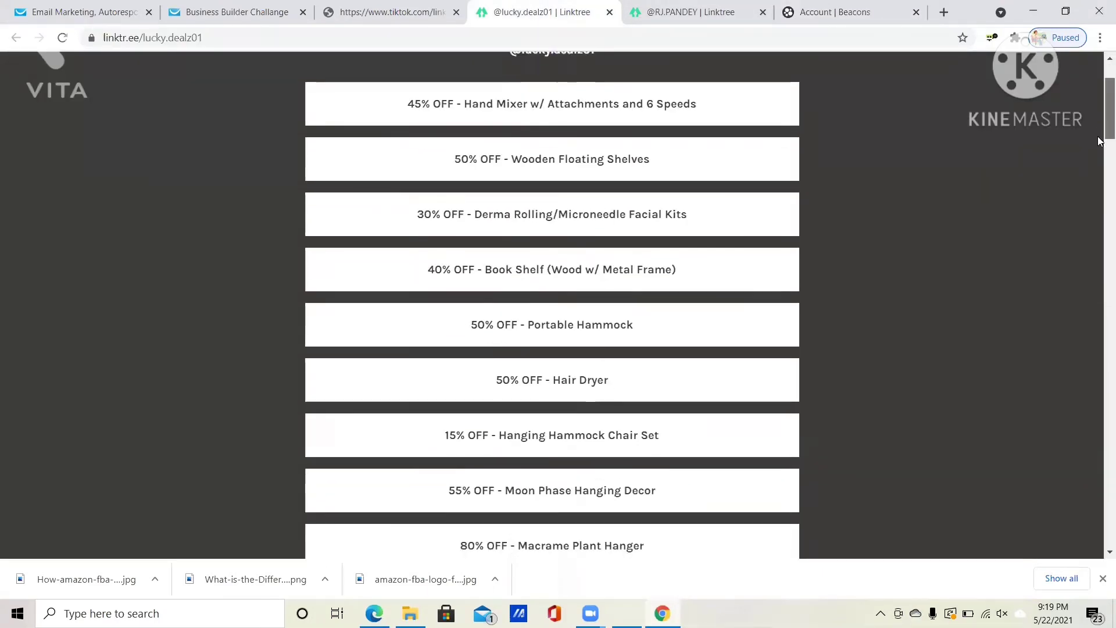
scroll(1099, 115, "up", 2)
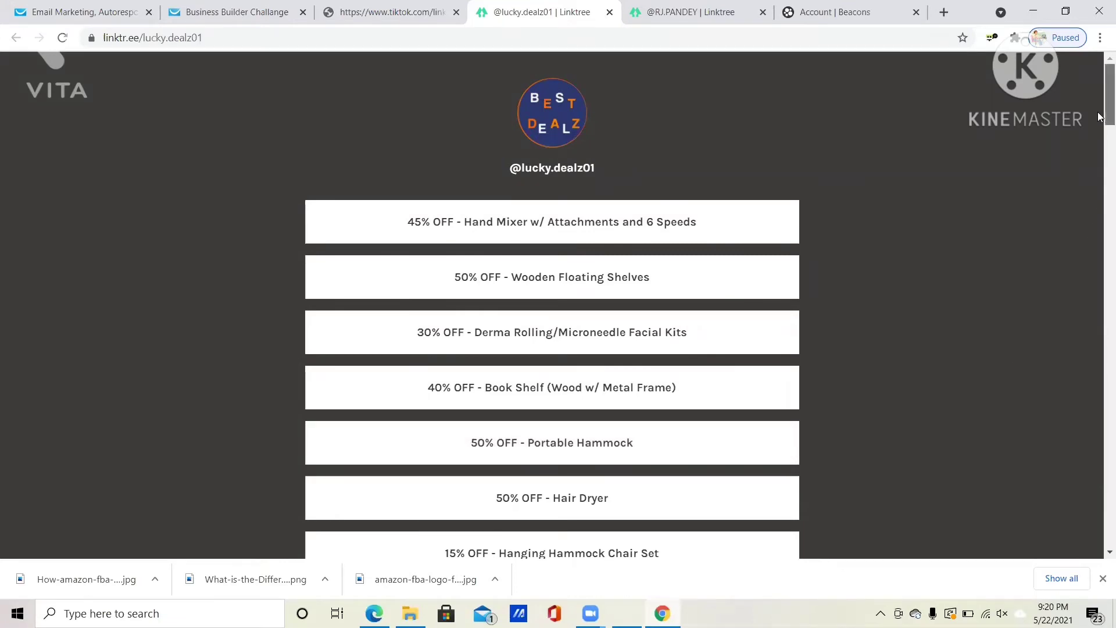
scroll(1099, 120, "down", 3)
left_click_drag(1098, 135, 1100, 231)
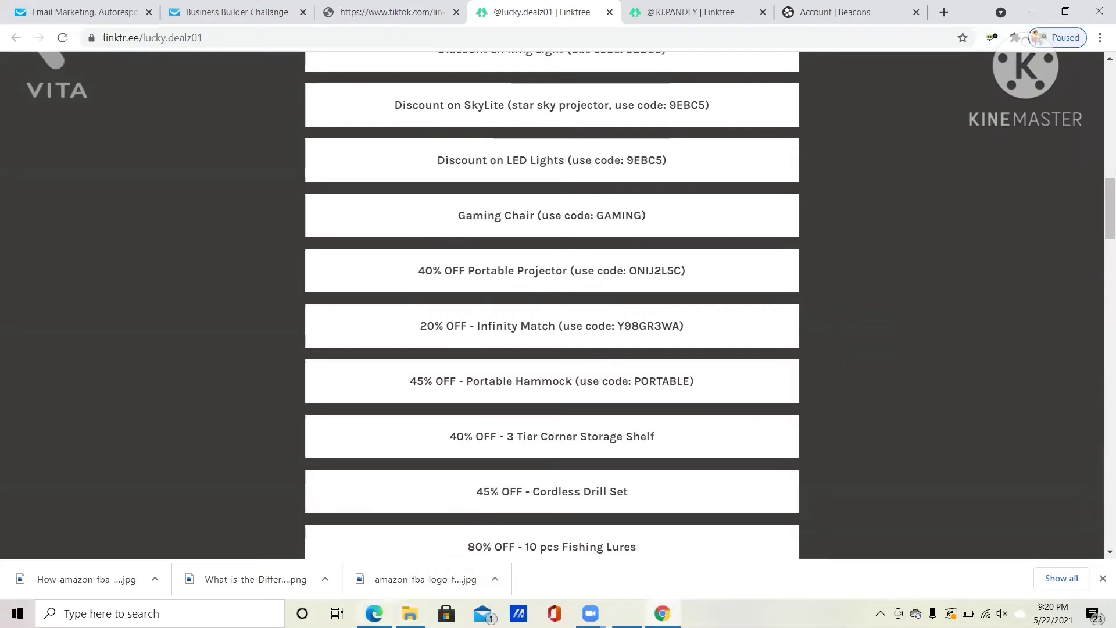
- Switch back to the Beacons editor in Edge and look over the Appearance, Advanced and My page sections
key("alt+Tab")
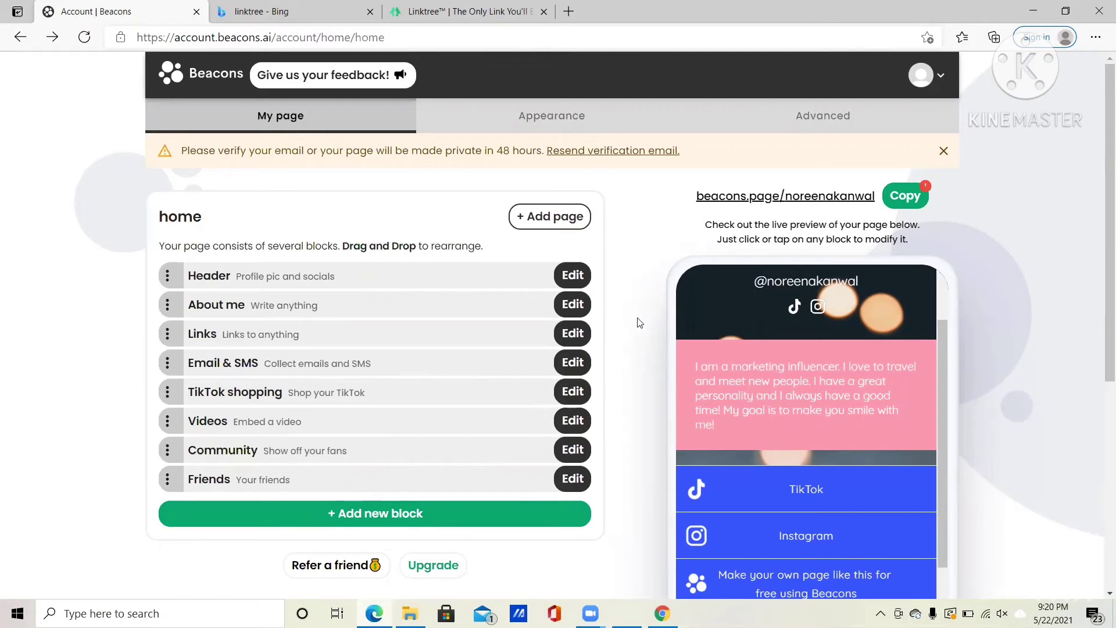
left_click(550, 126)
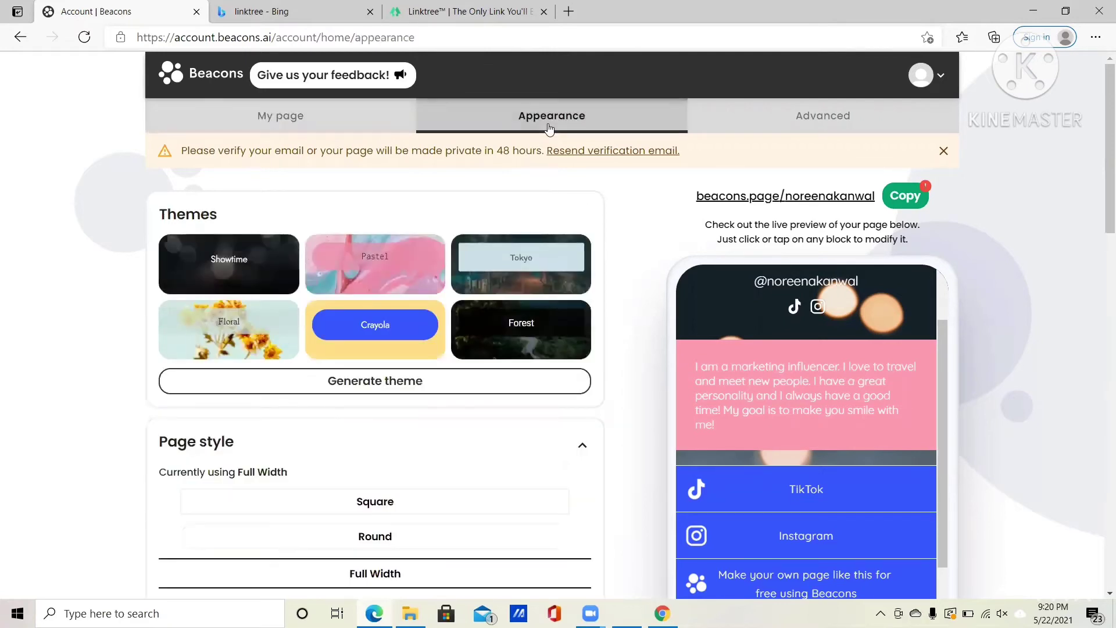
left_click(838, 123)
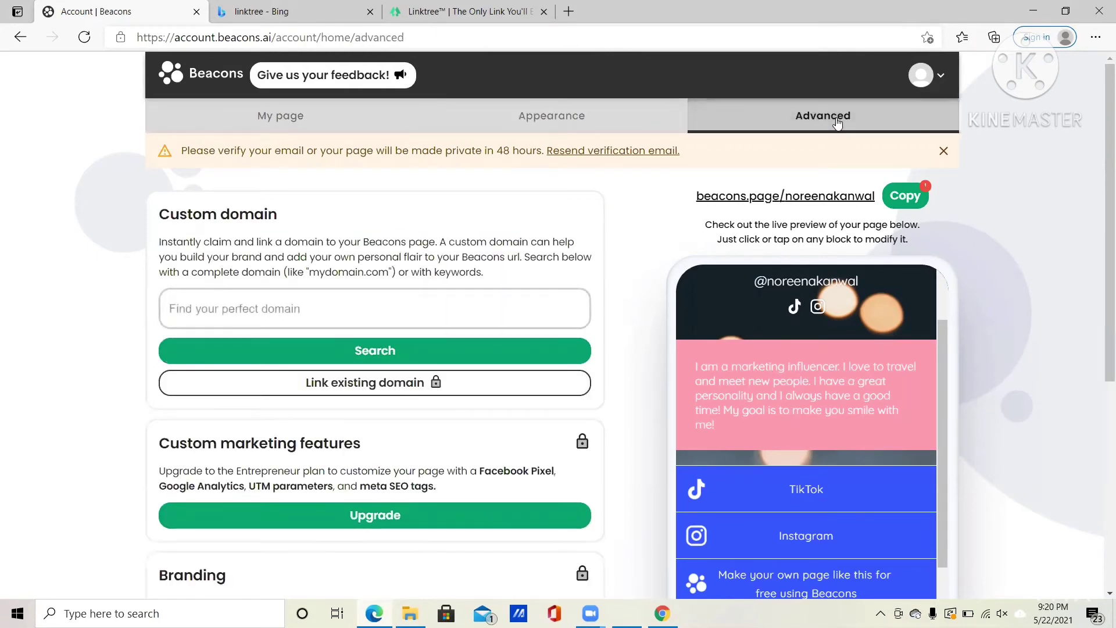
left_click(298, 115)
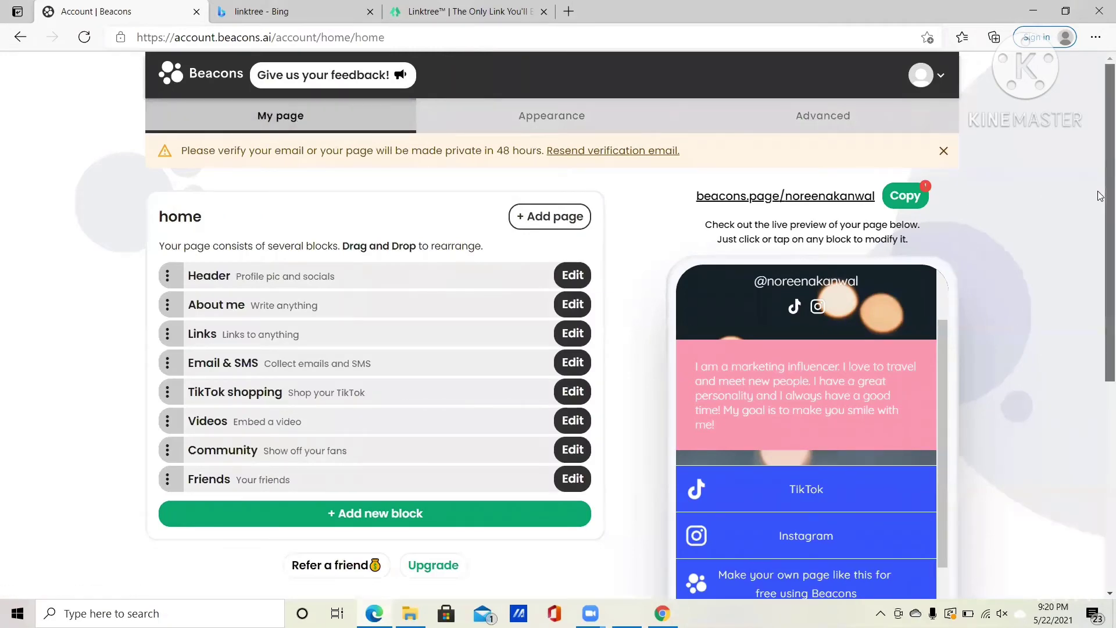
scroll(1101, 196, "down", 5)
scroll(1090, 223, "up", 4)
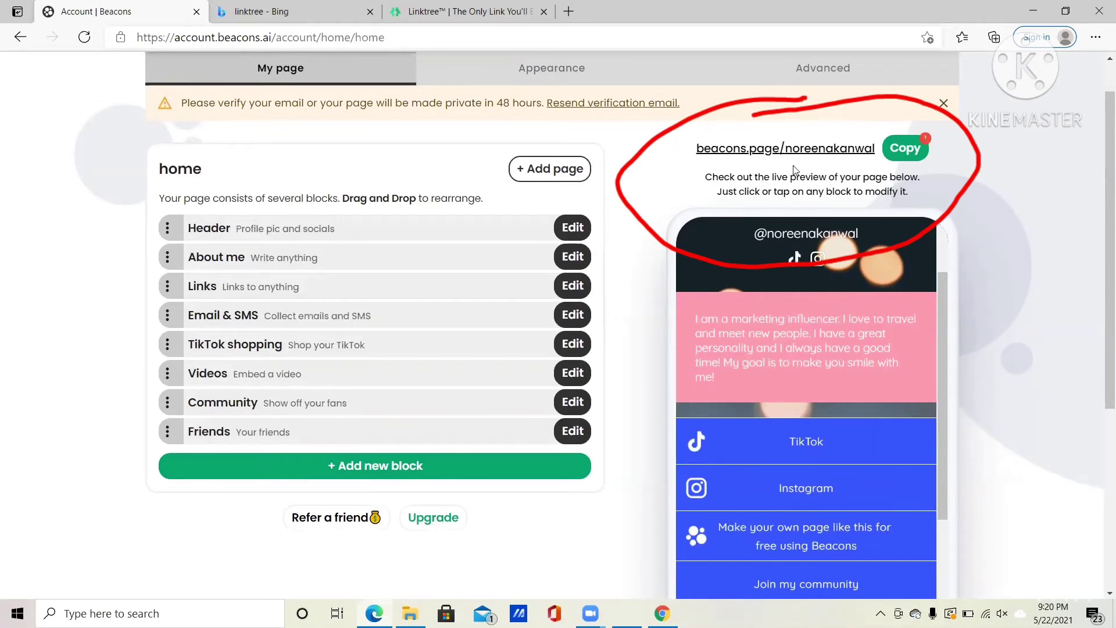
- Copy the Beacons page link and open the published page in a new browser tab
left_click(905, 148)
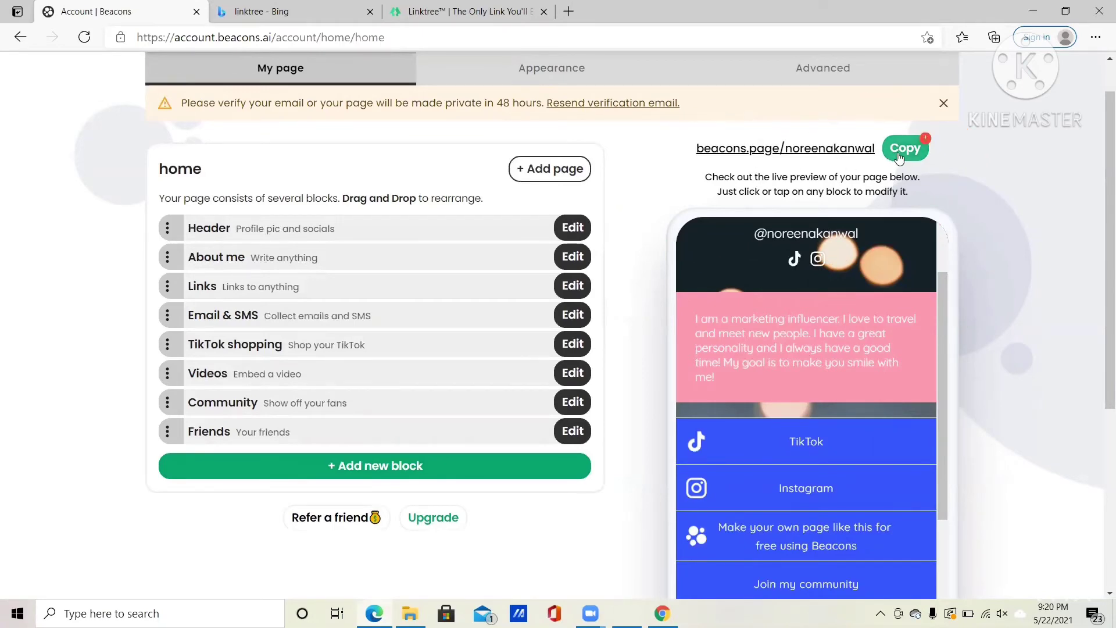
left_click(903, 150)
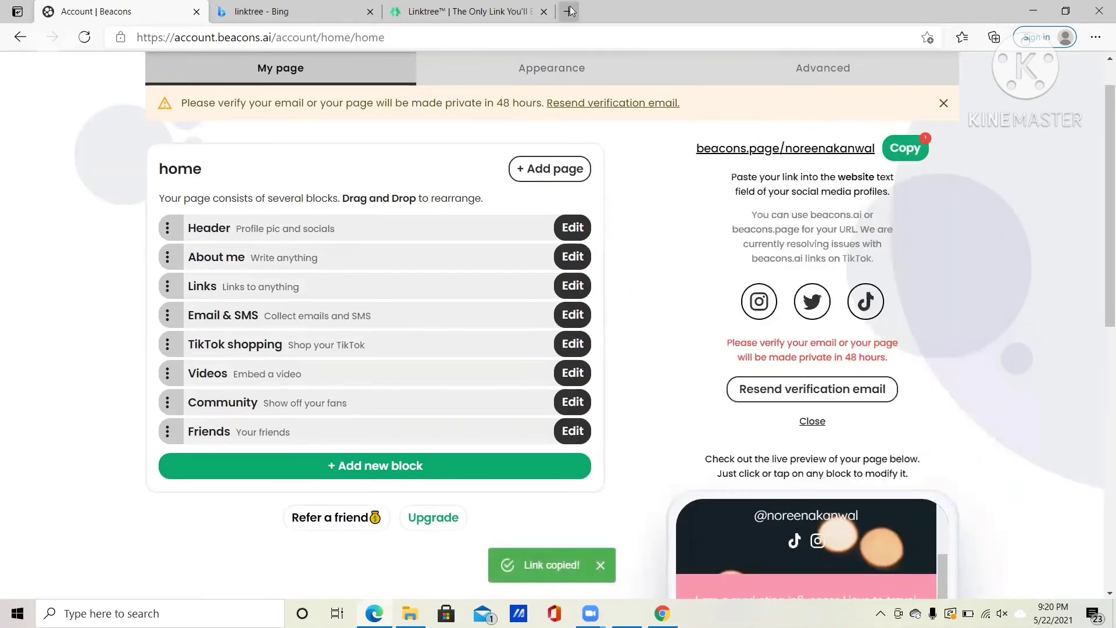
left_click(571, 11)
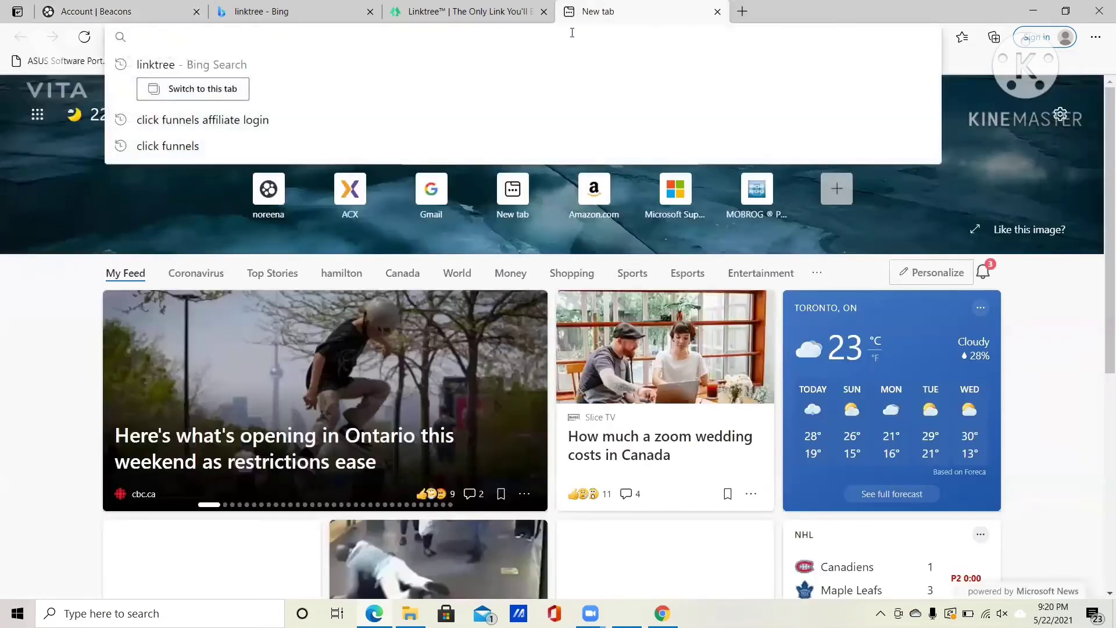
key("ctrl+v")
key("Return")
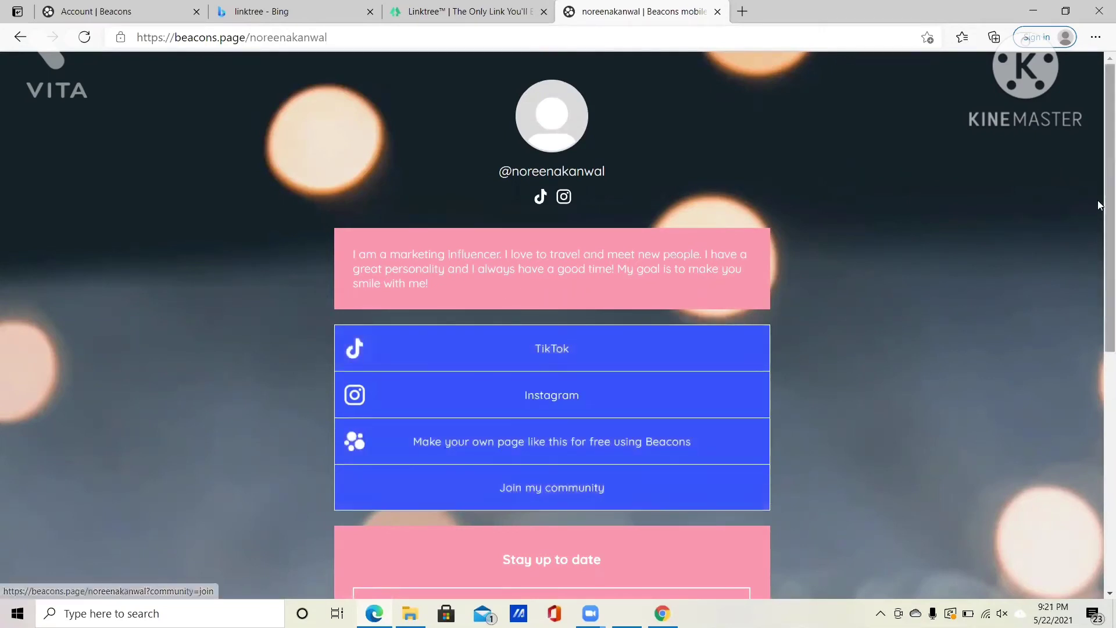
- Return to the Beacons editor, open the Refer a friend page and decline the sensitive content filter
left_click_drag(1099, 211, 1101, 183)
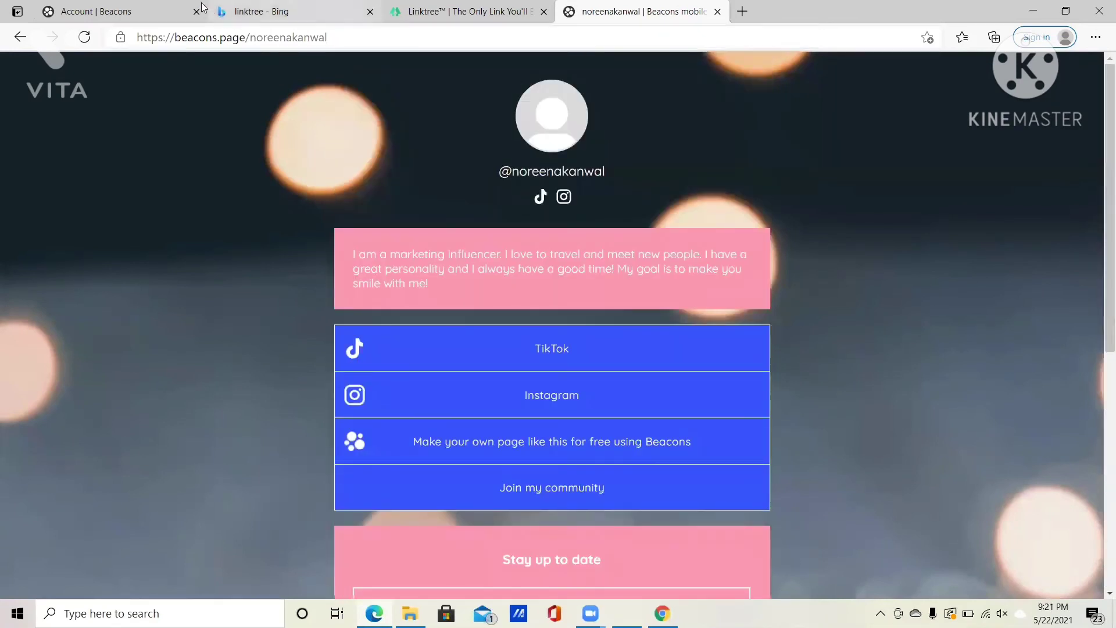
left_click(126, 9)
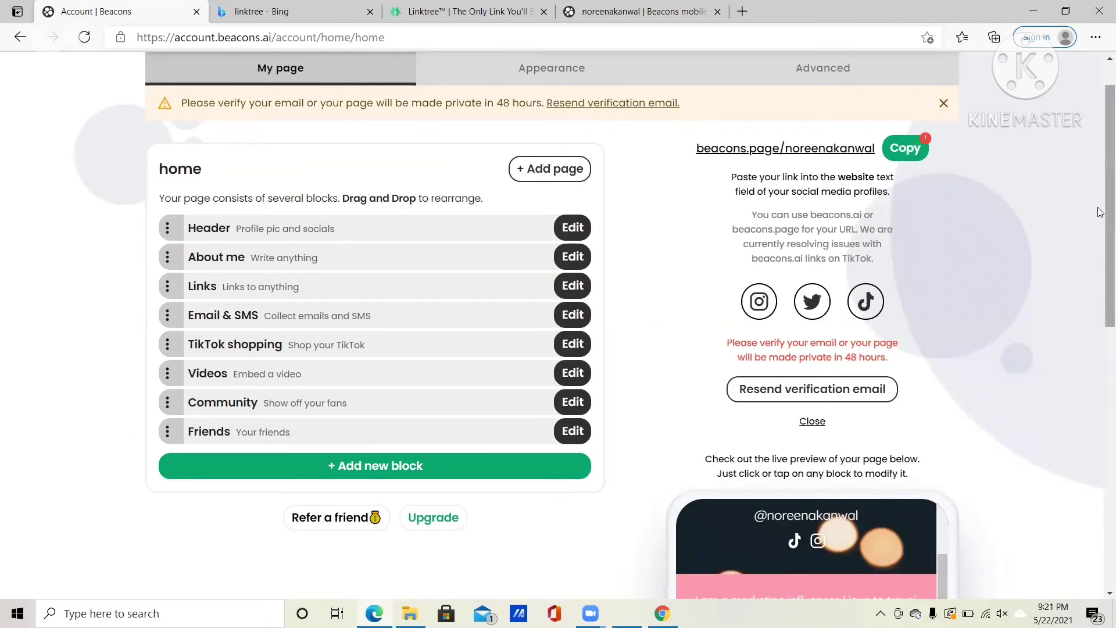
scroll(942, 115, "up", 1)
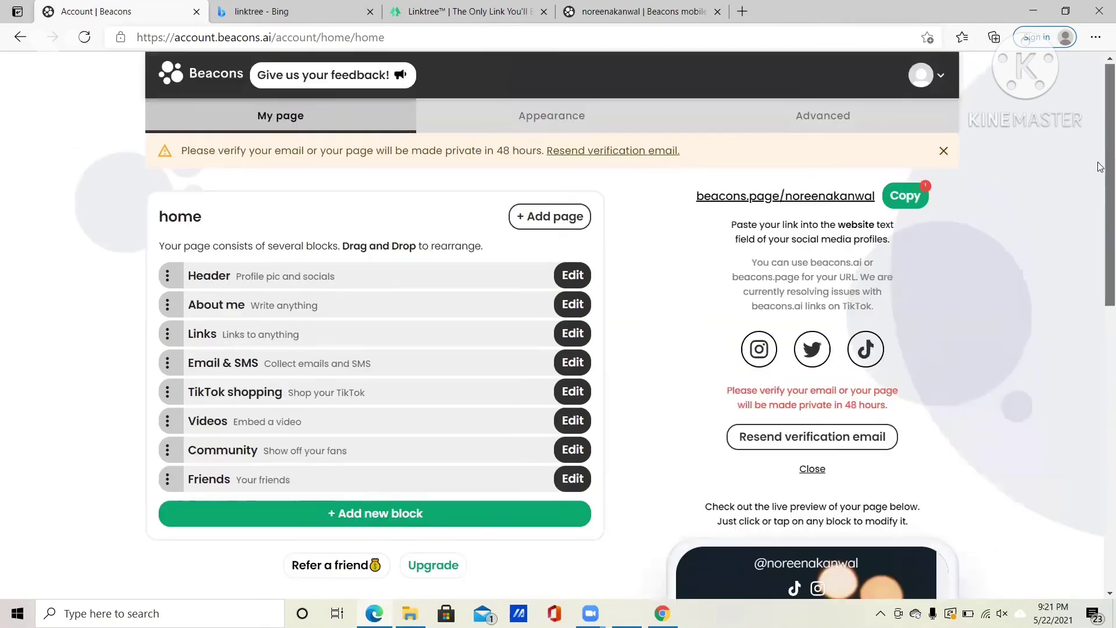
left_click(942, 80)
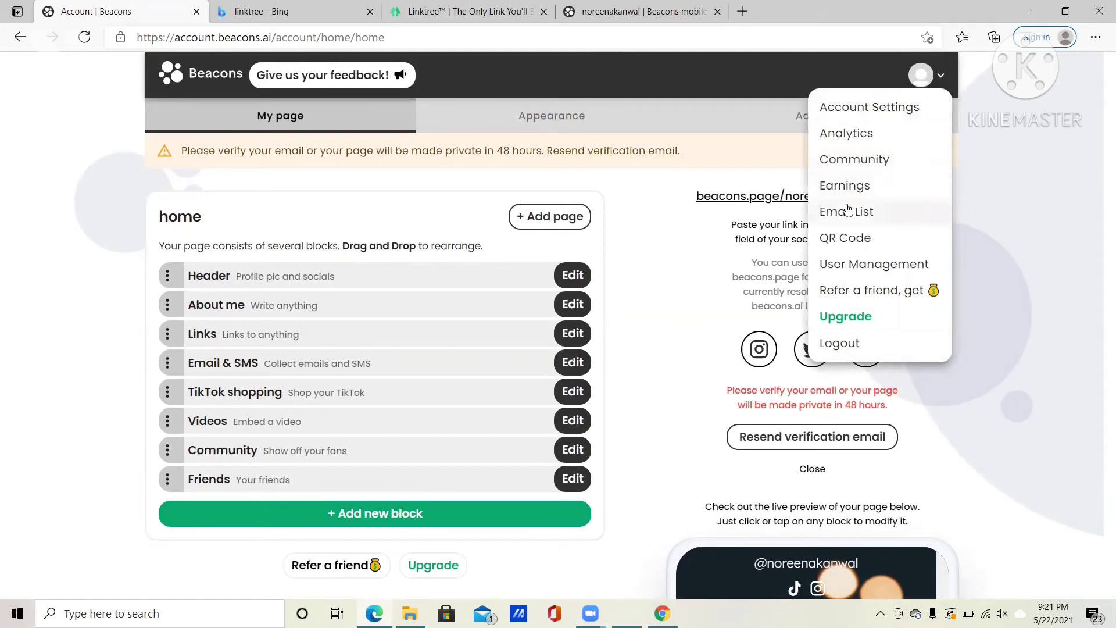
left_click(860, 292)
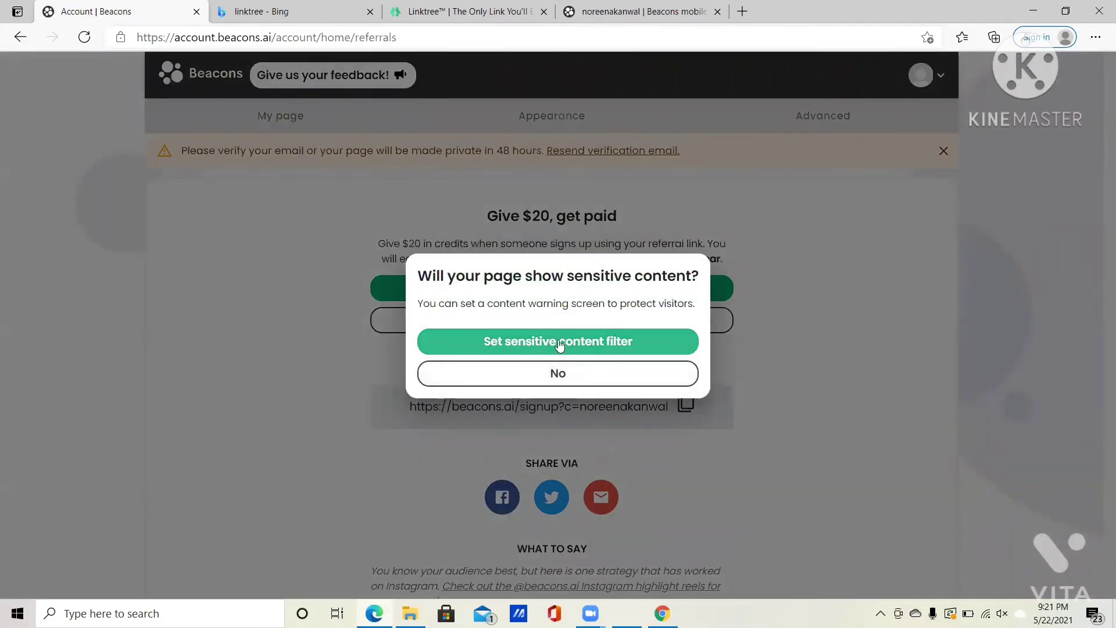
left_click(556, 376)
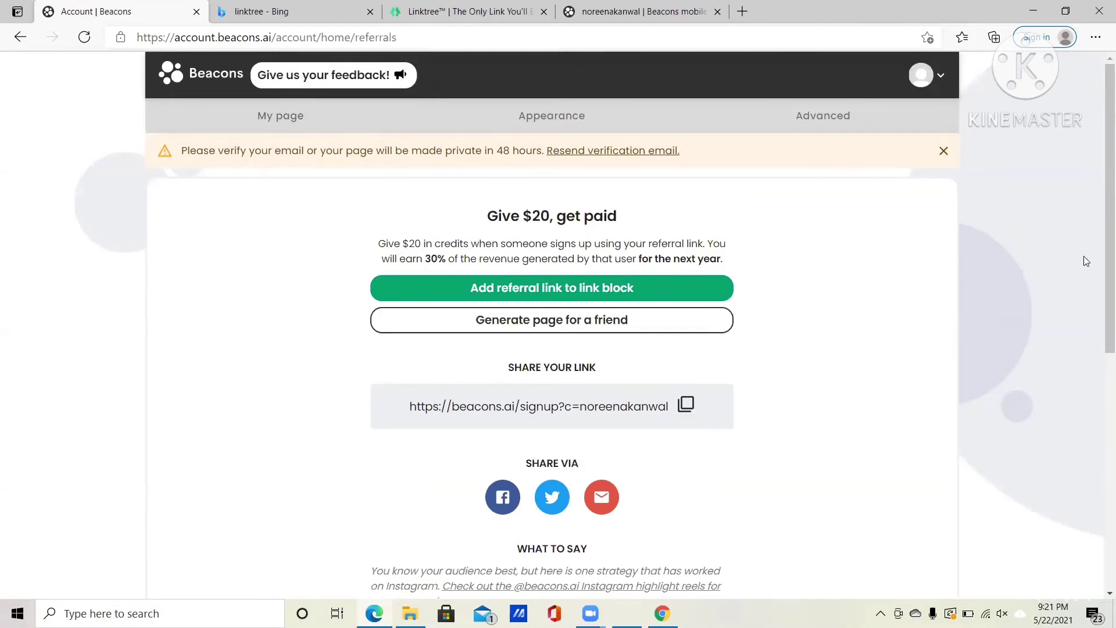
- Open the Beacons Analytics page and look at its highlights alongside the published page
left_click(934, 85)
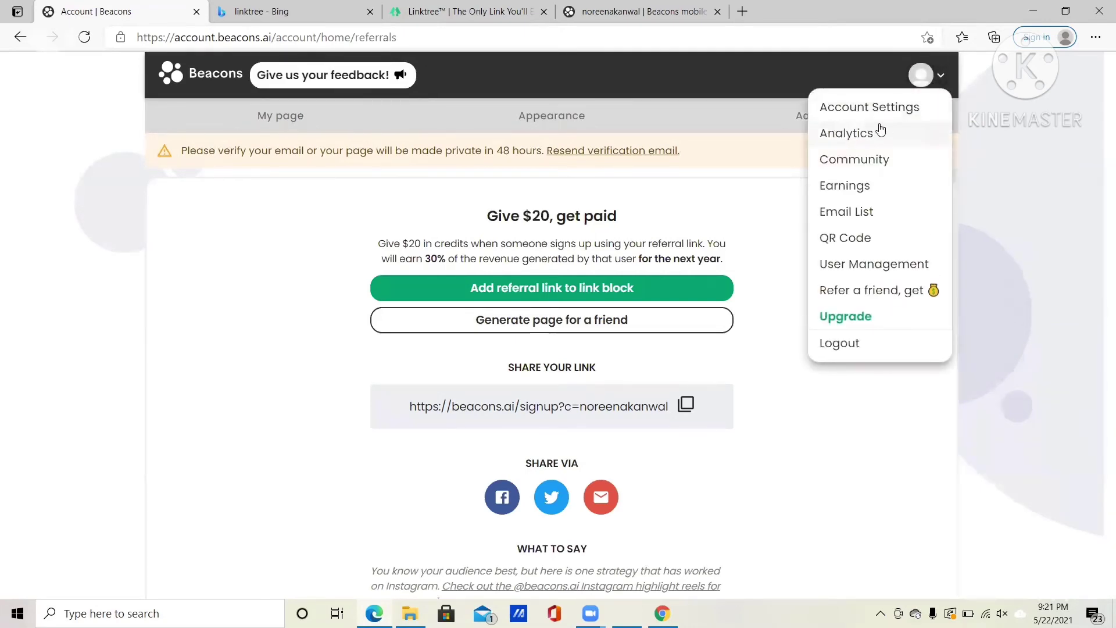
left_click(857, 131)
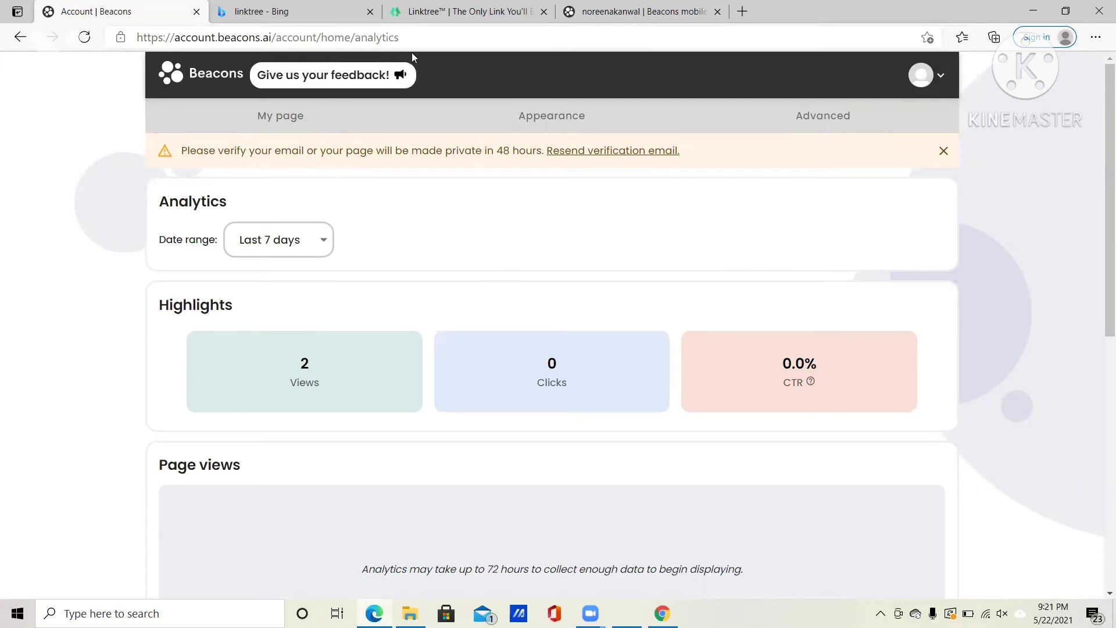
left_click(605, 16)
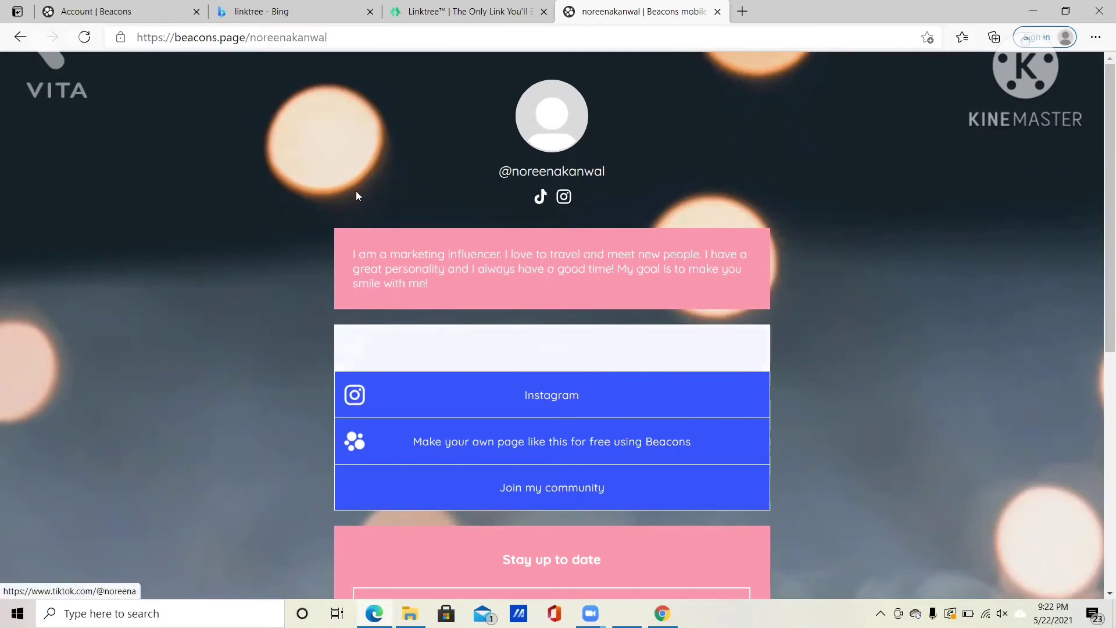
left_click(147, 8)
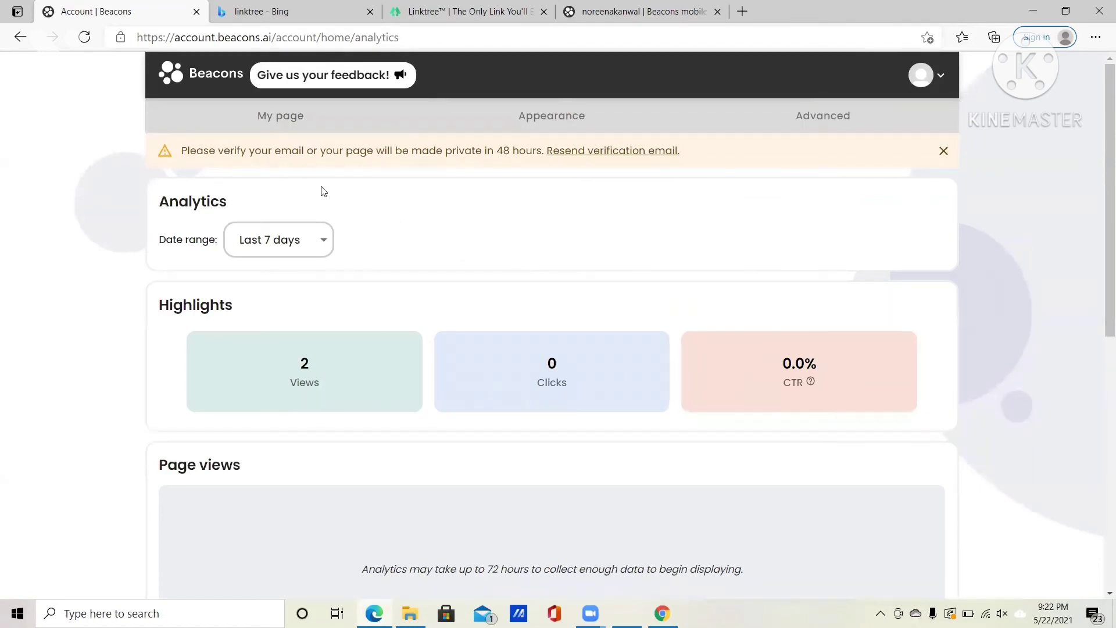
left_click(644, 12)
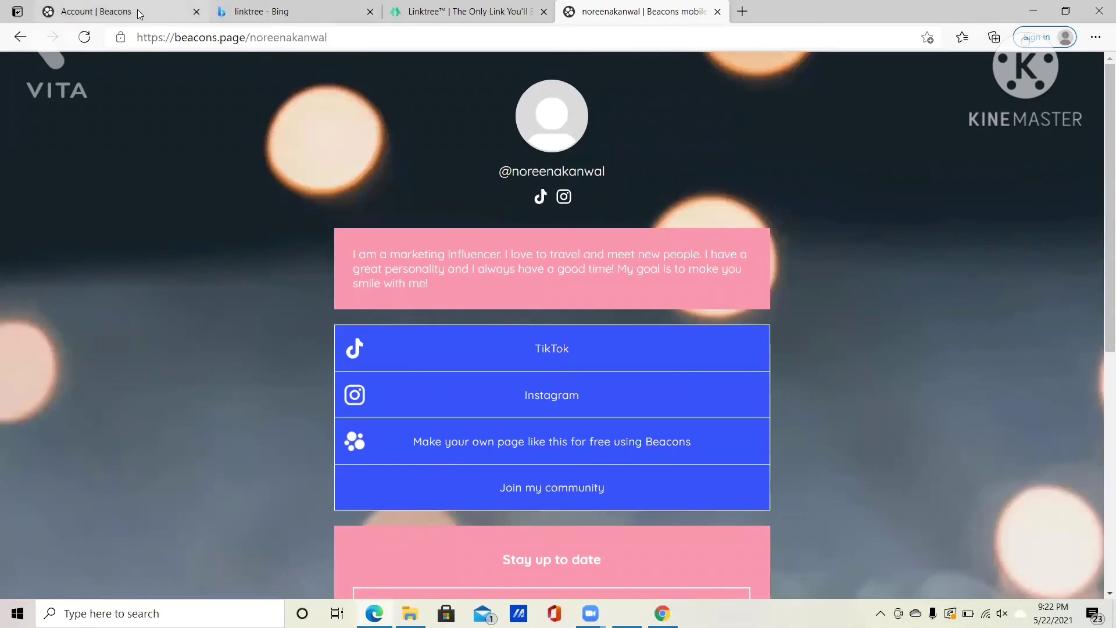
left_click(116, 12)
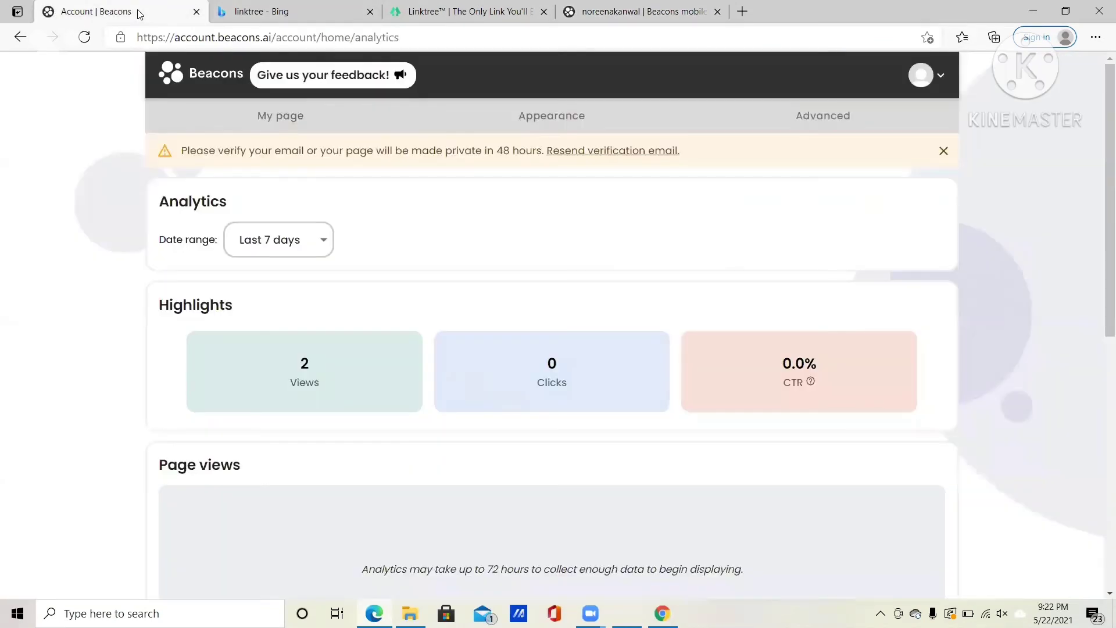
- Review the Earnings page and the full Account Settings page, dismissing the offer to generate a page for a friend
left_click(929, 85)
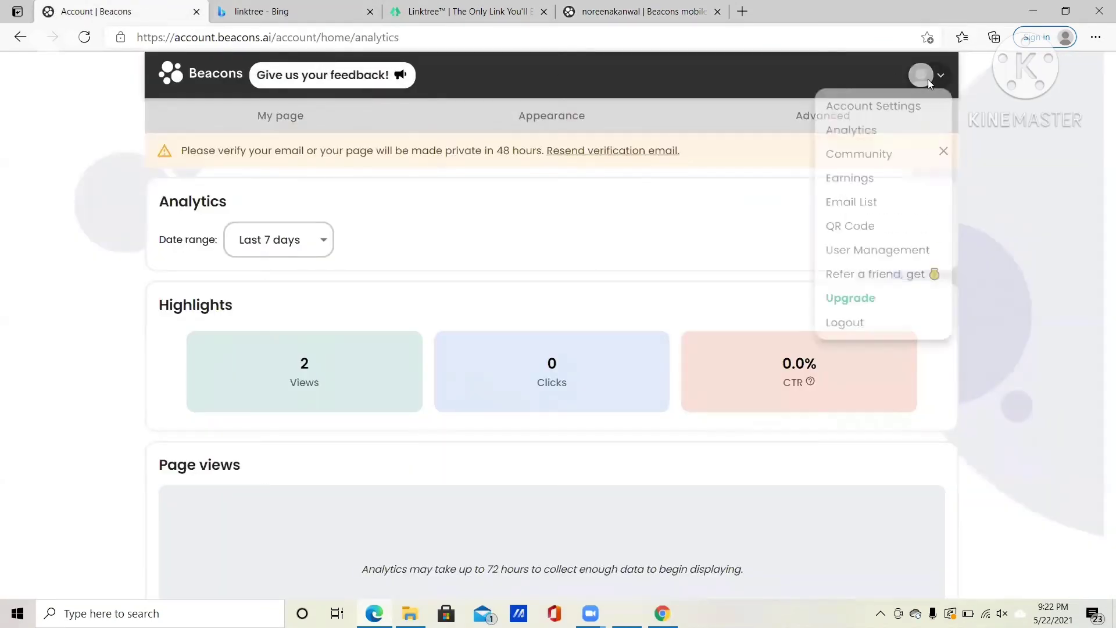
left_click(858, 186)
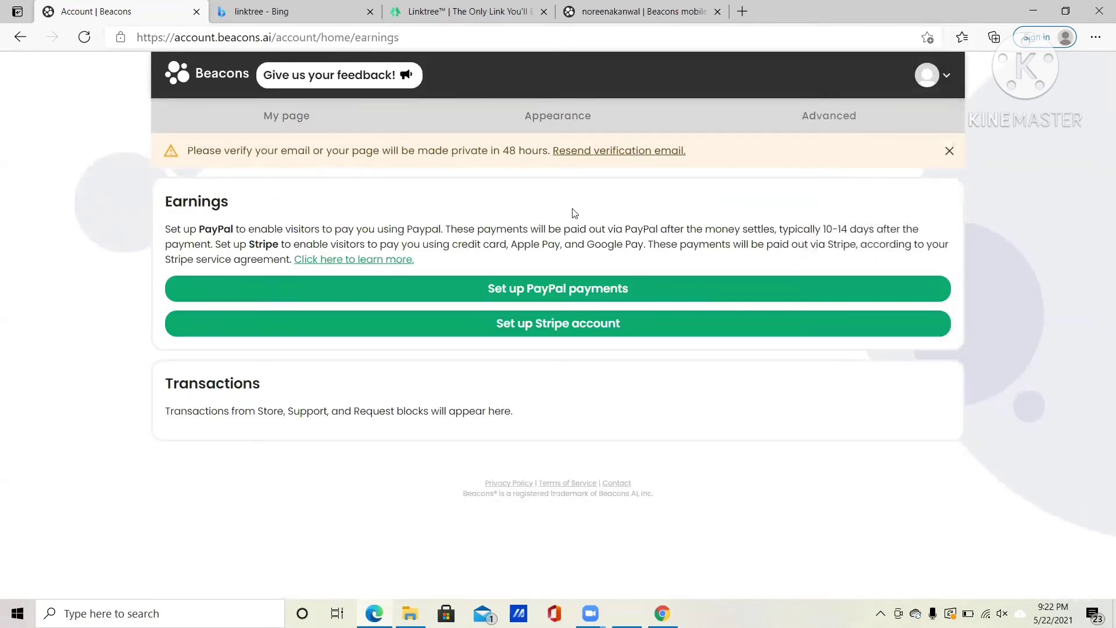
left_click(940, 79)
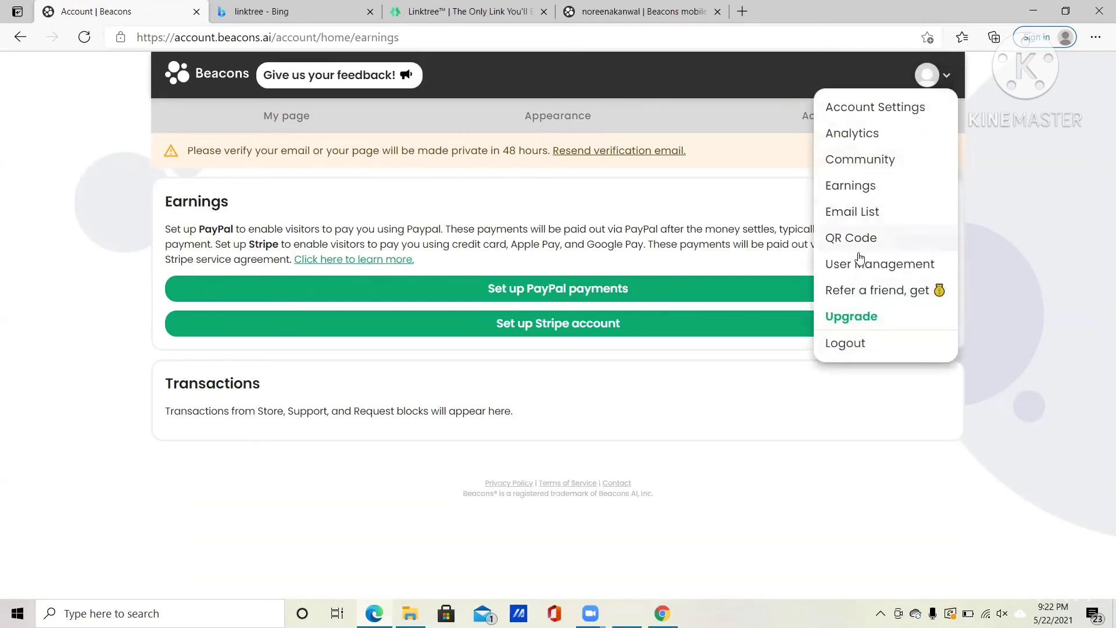
left_click(870, 120)
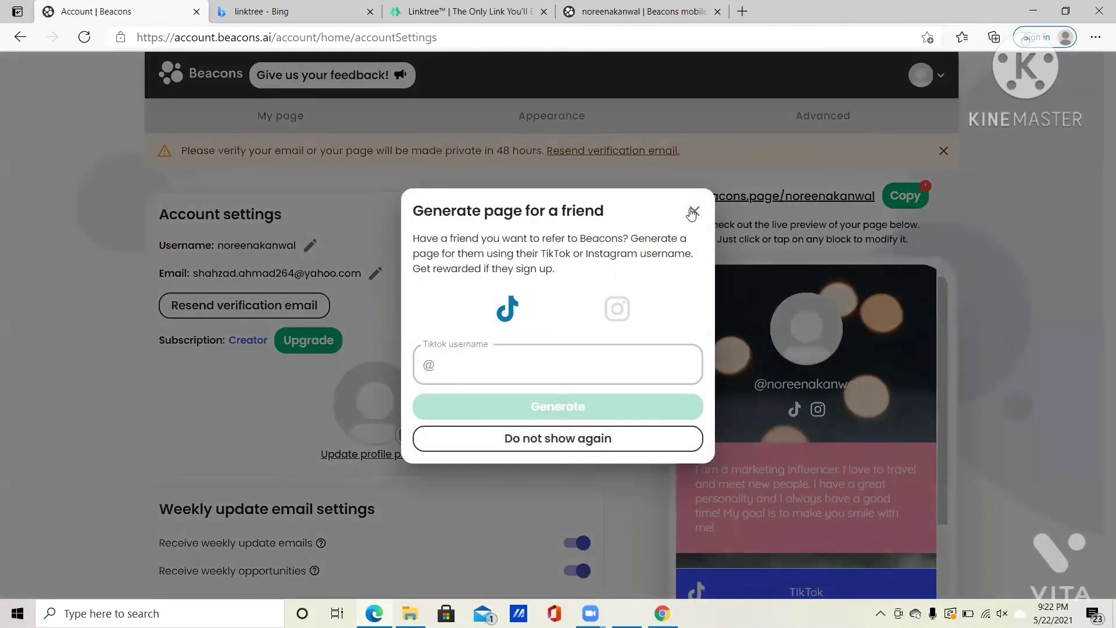
left_click(693, 213)
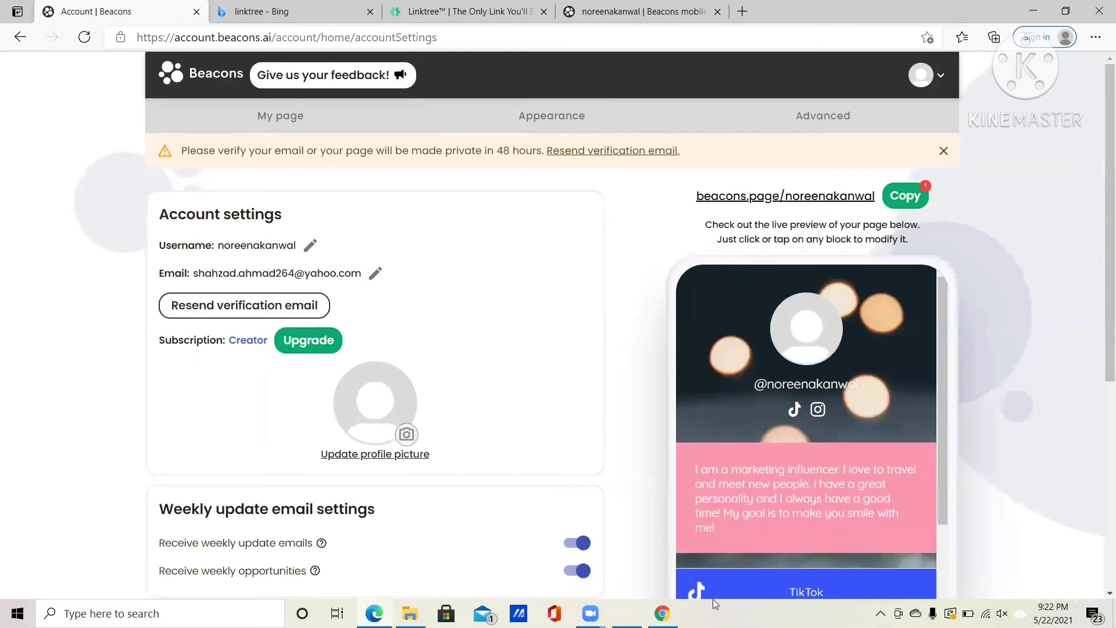
left_click_drag(1101, 282, 1099, 469)
scroll(1097, 465, "up", 1)
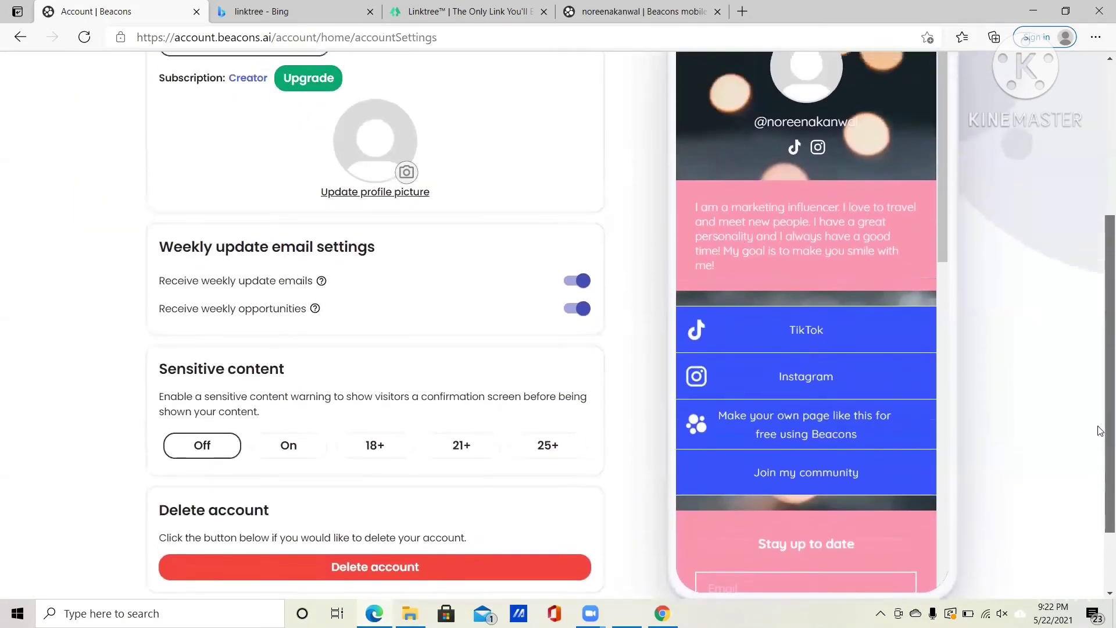
scroll(1098, 465, "down", 1)
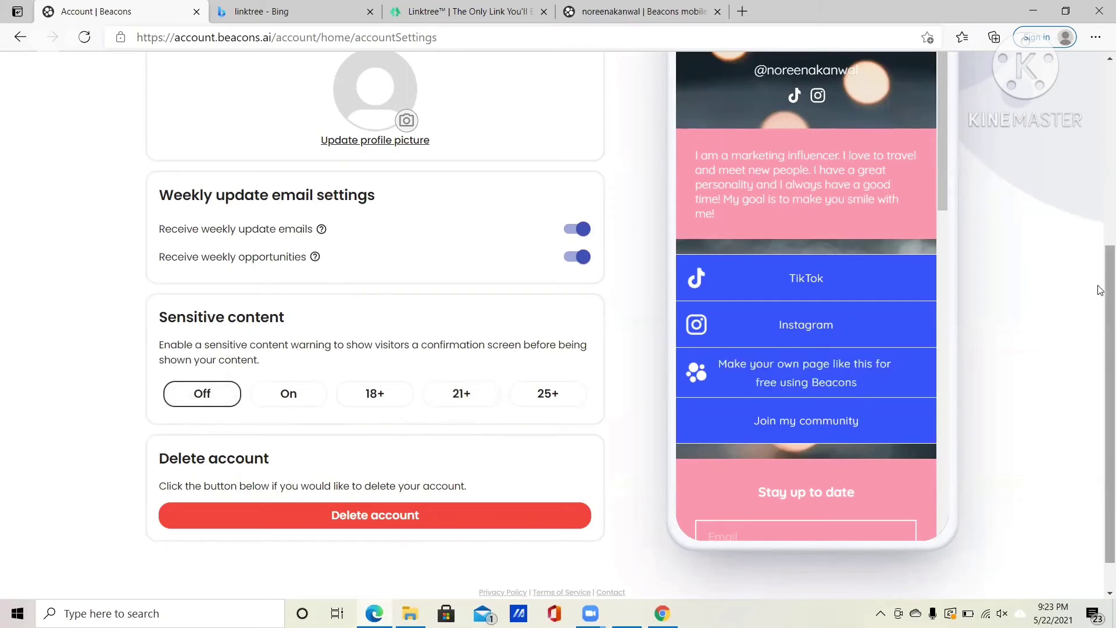
left_click_drag(1101, 302, 1101, 126)
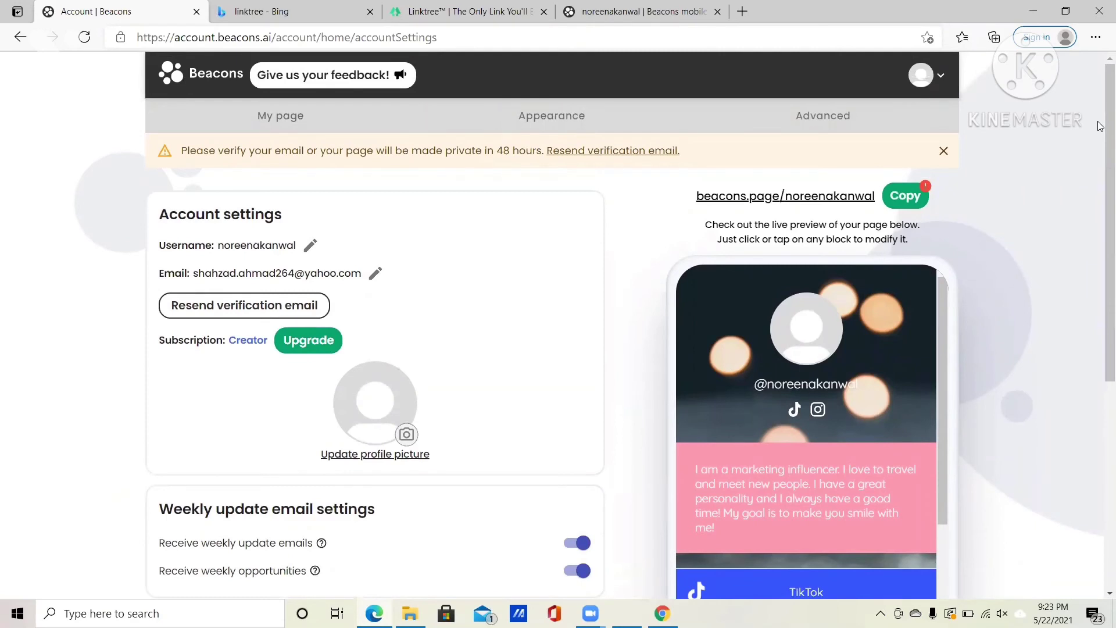
- Look through the published Beacons page down to its Stay up to date and My community blocks
left_click(640, 11)
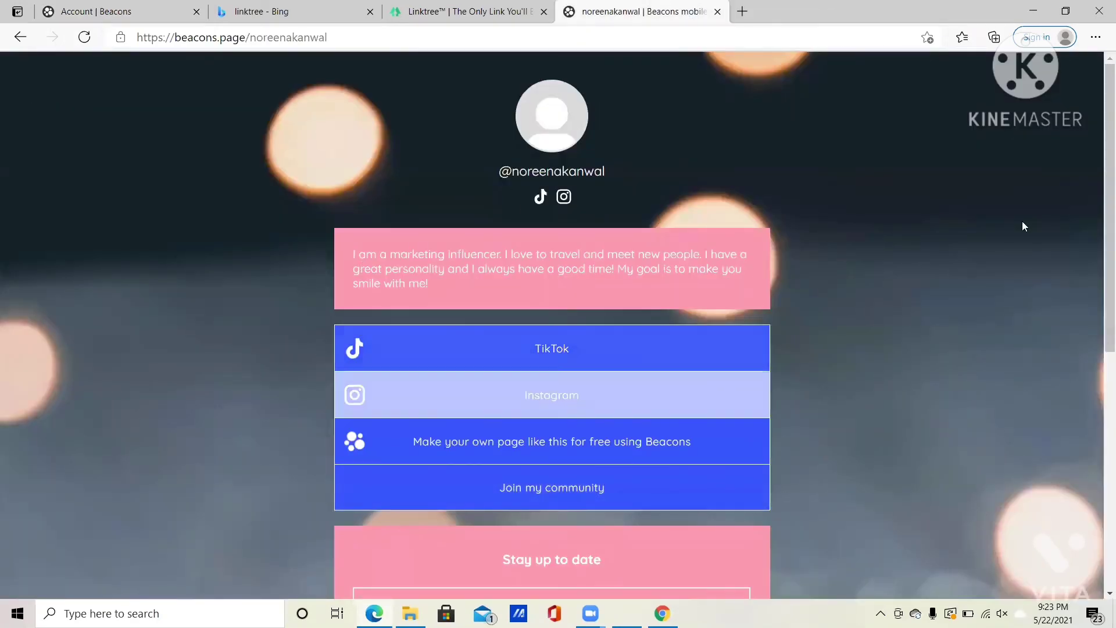
scroll(1099, 204, "down", 8)
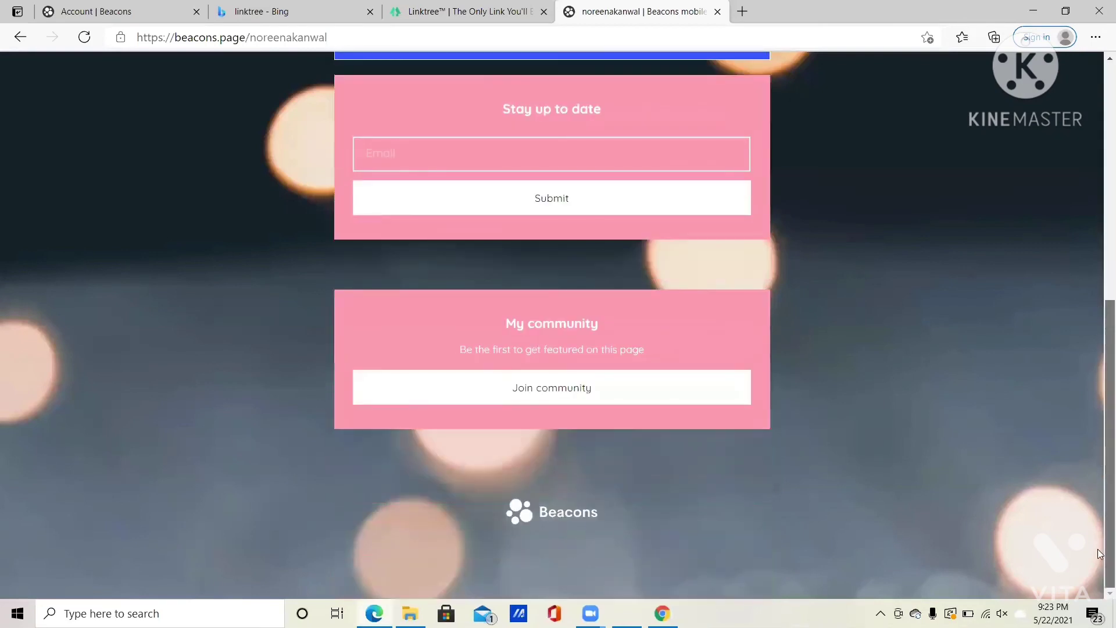
left_click_drag(1100, 524, 1086, 306)
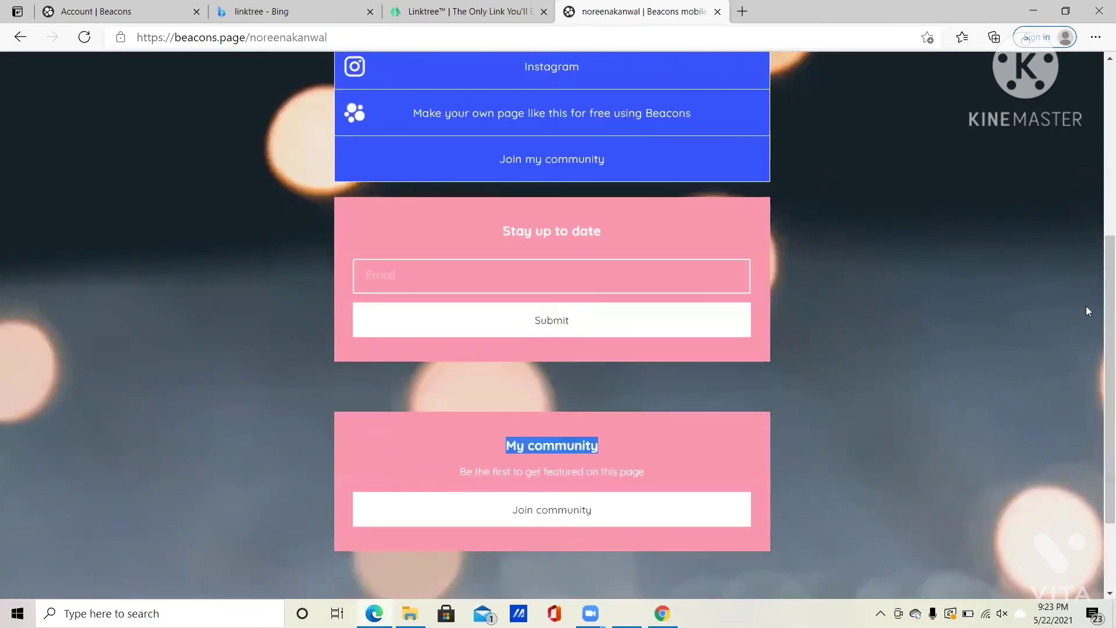
- Open Linktree's free account registration form and look over its fields without filling them in
left_click(479, 17)
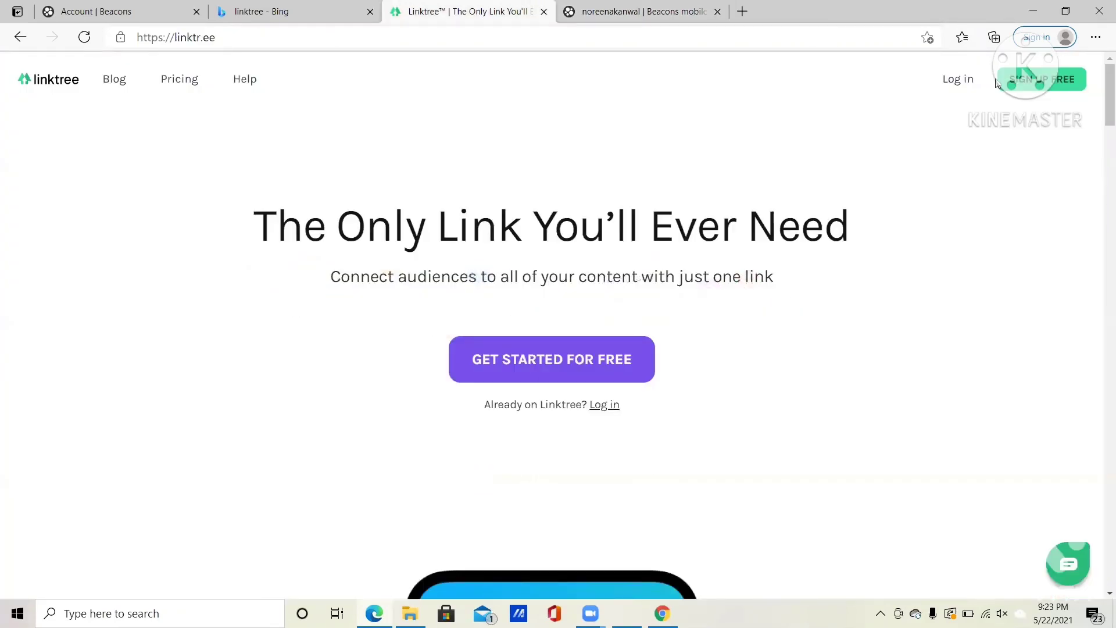
left_click(1017, 86)
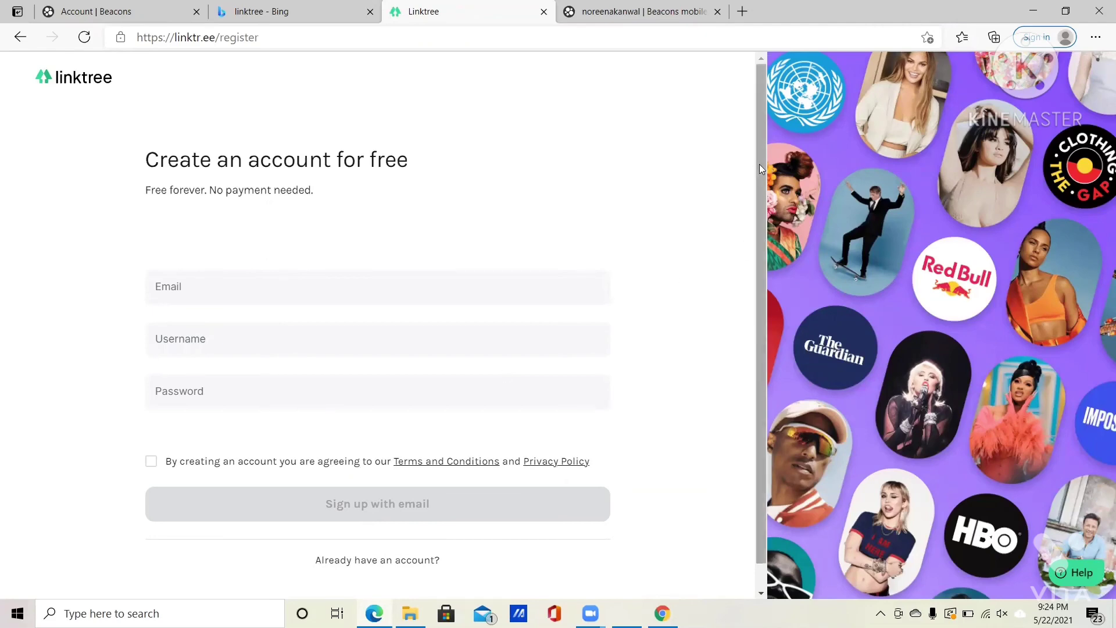
left_click_drag(764, 229, 725, 111)
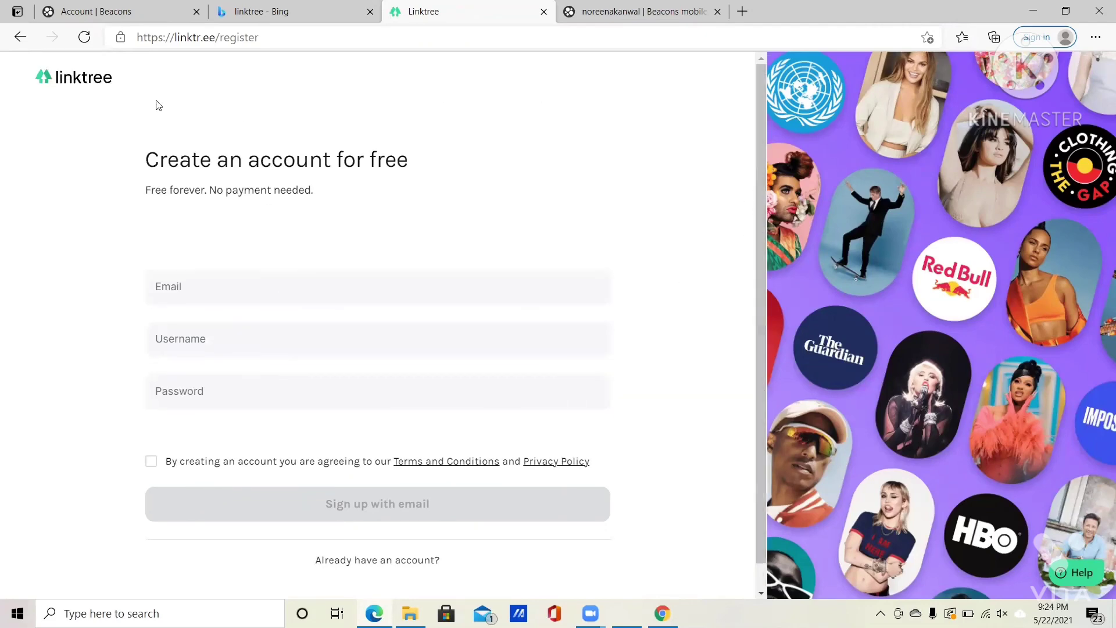
- Switch to Chrome, open the other Beacons account's published page and examine its links, video and mailing list blocks
left_click(118, 13)
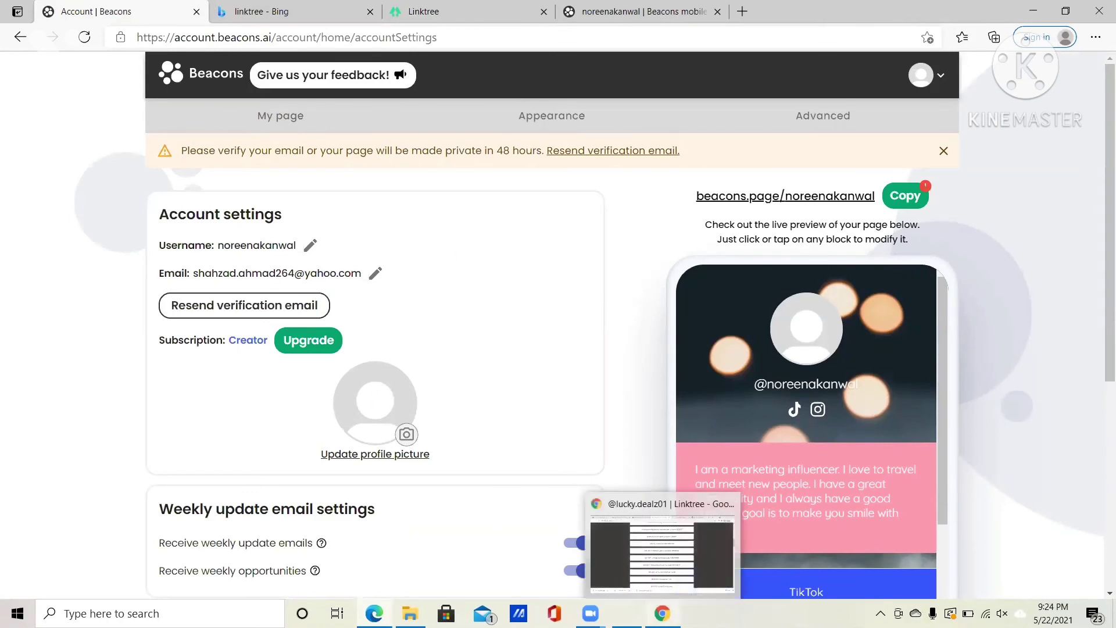
left_click(662, 614)
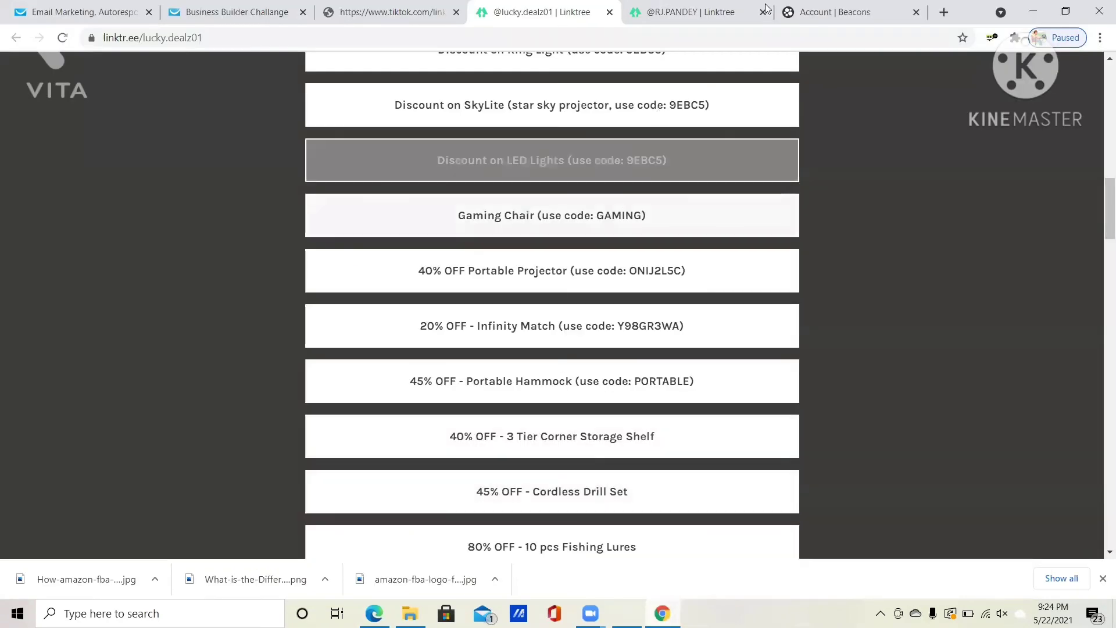
left_click(833, 11)
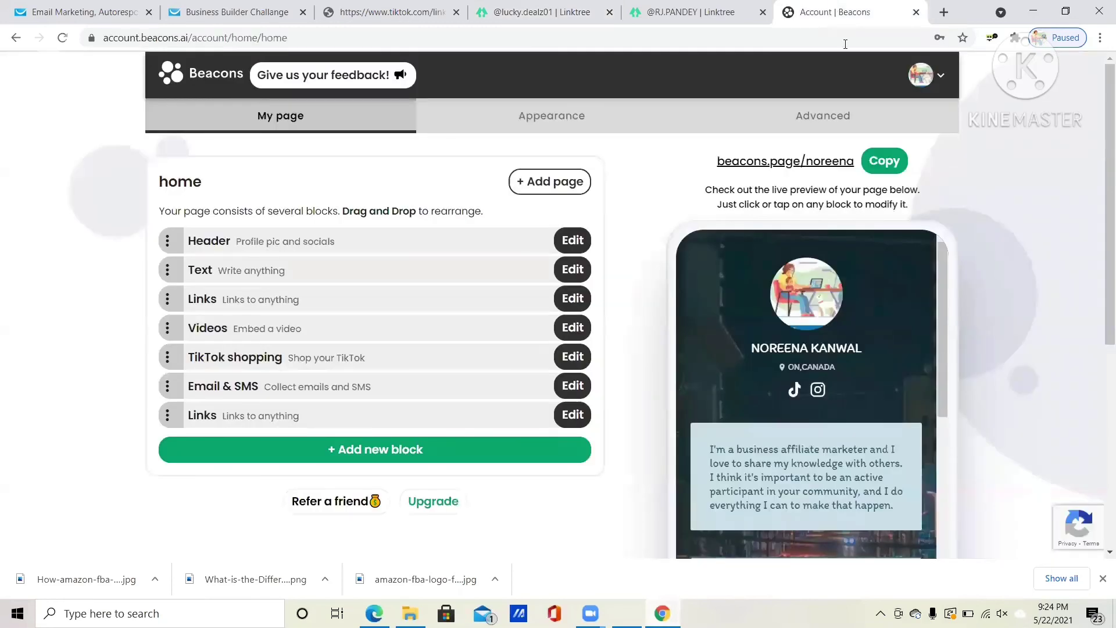
left_click(798, 166)
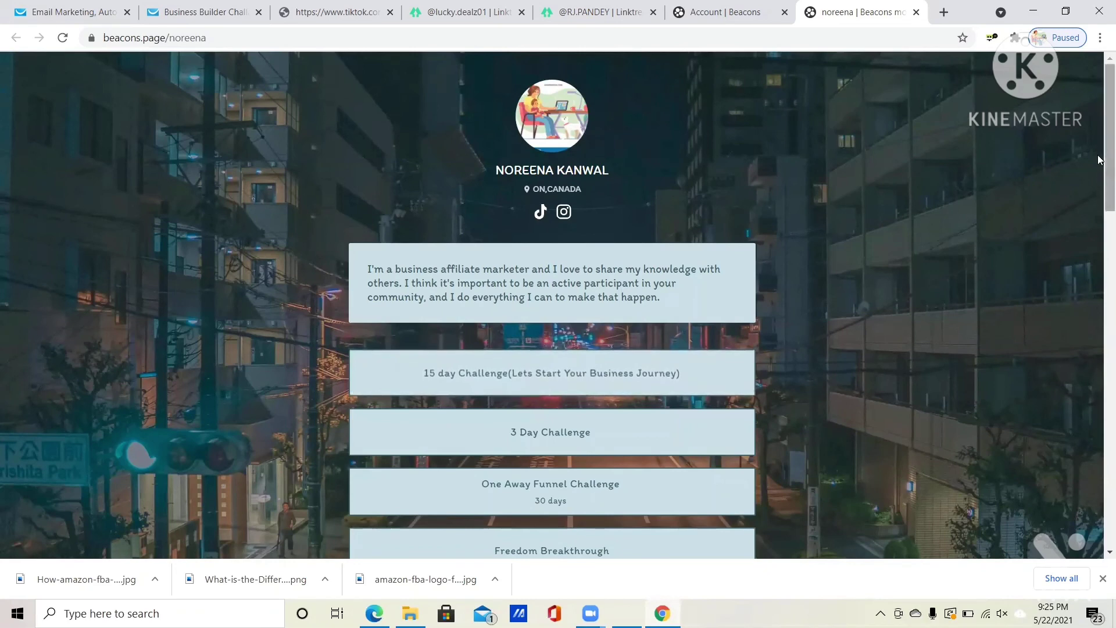
left_click_drag(1099, 185, 1099, 314)
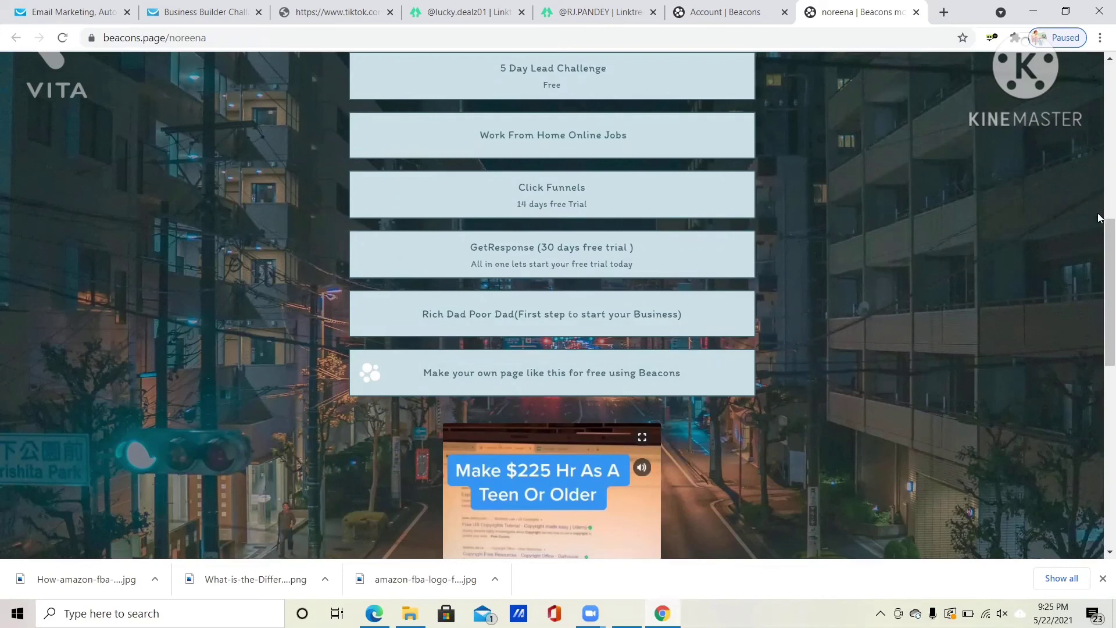
left_click_drag(1099, 221, 1099, 480)
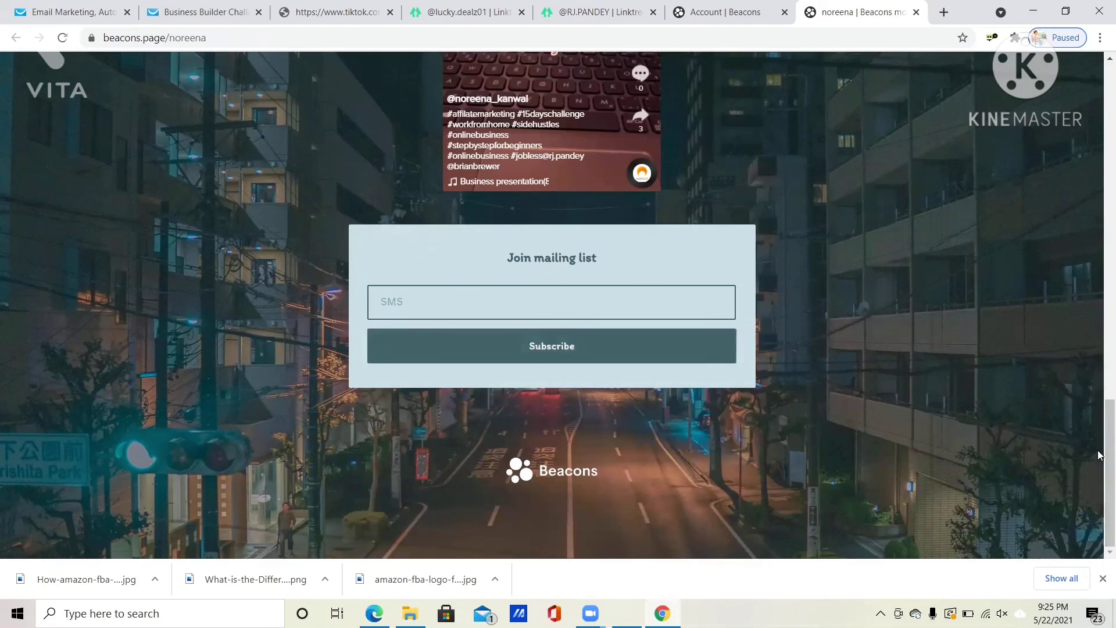
left_click_drag(1099, 451, 1099, 125)
- Look through the affiliate marketer's Linktree page as an example and return to the published Beacons page in Chrome
left_click(604, 12)
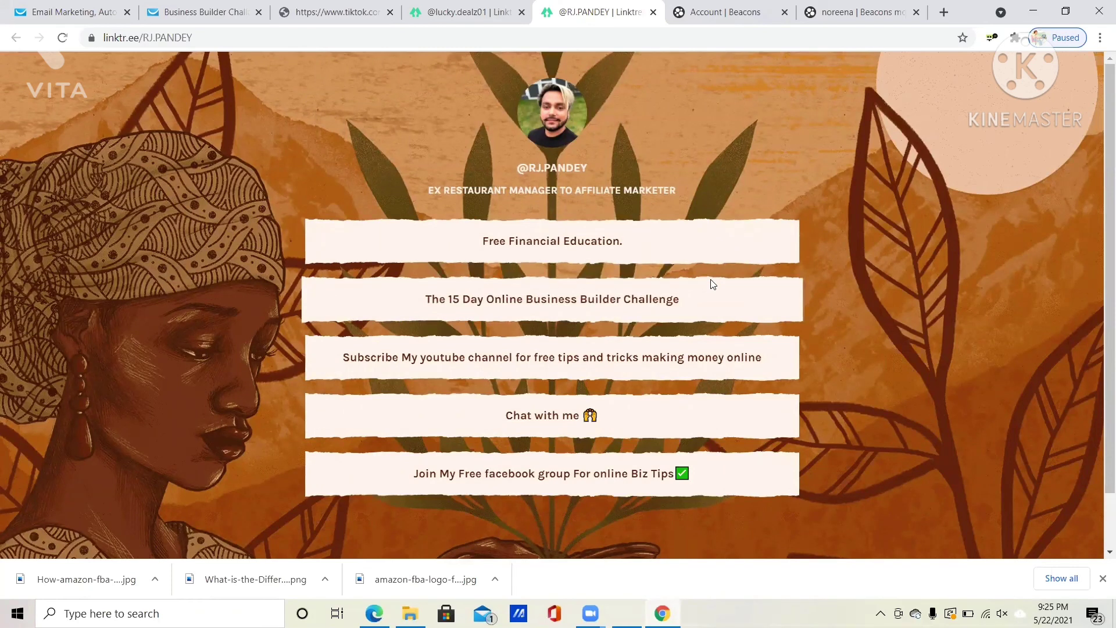
scroll(1099, 262, "down", 2)
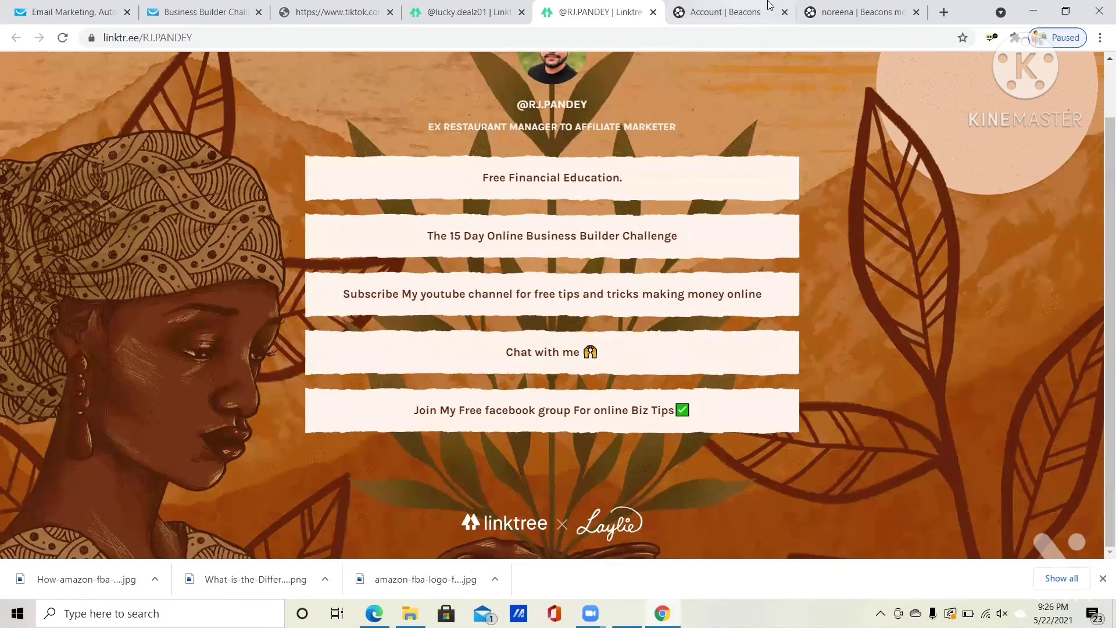
left_click(852, 15)
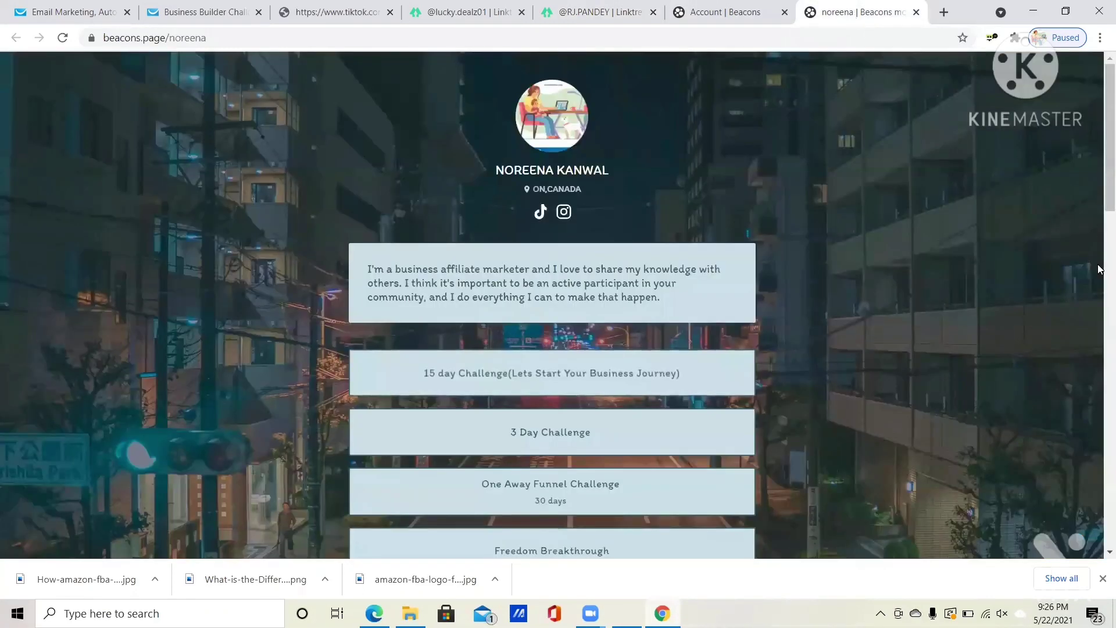
left_click_drag(1098, 264, 1098, 326)
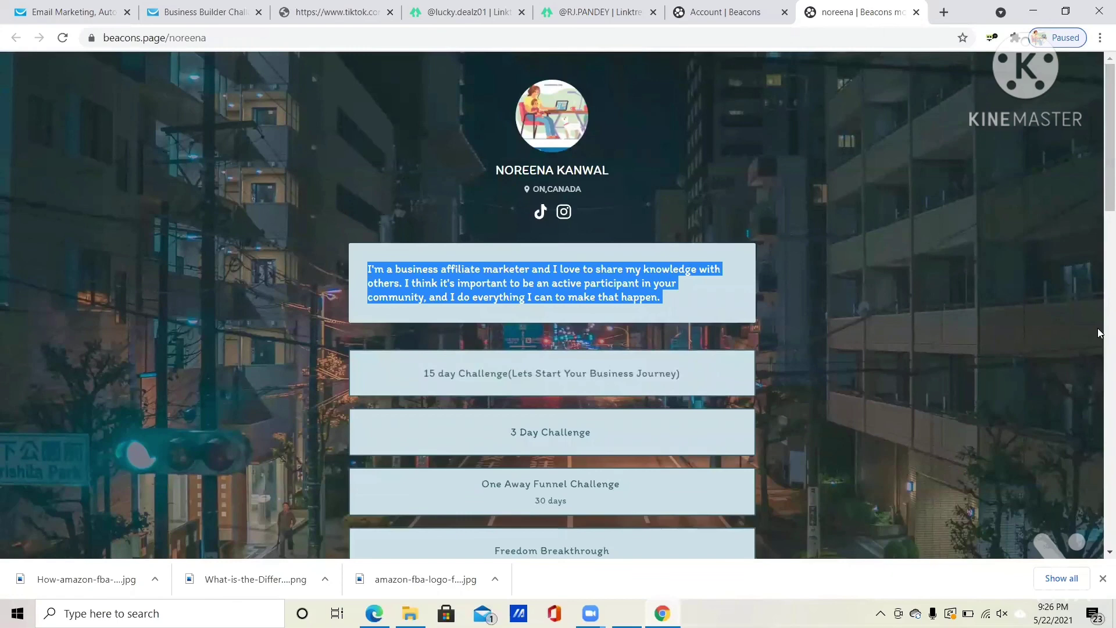
left_click(933, 323)
left_click_drag(1099, 204, 1099, 131)
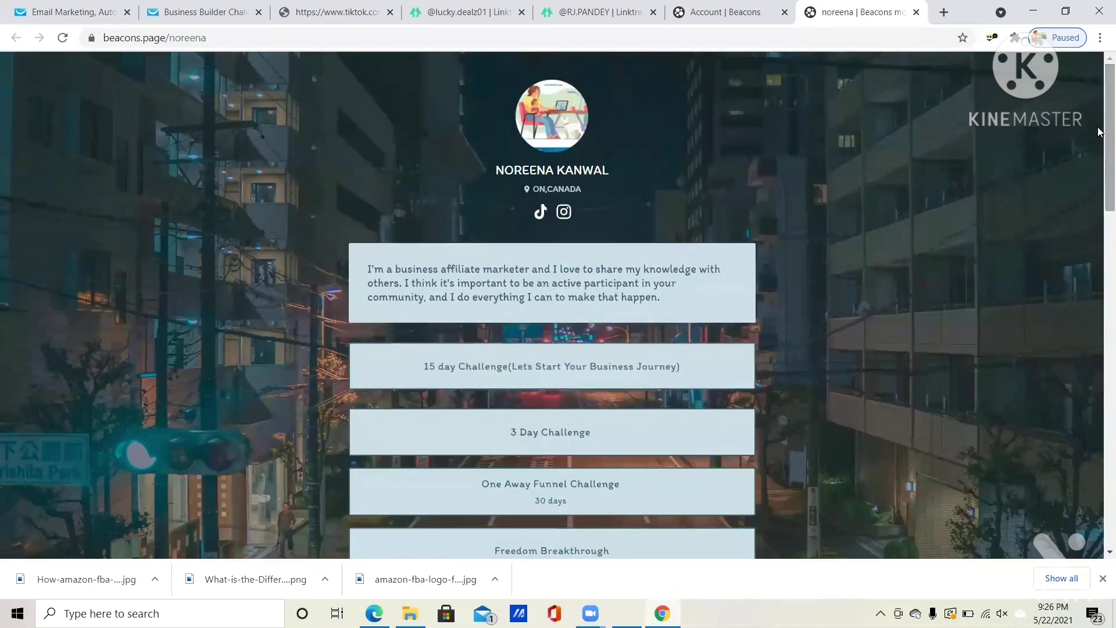